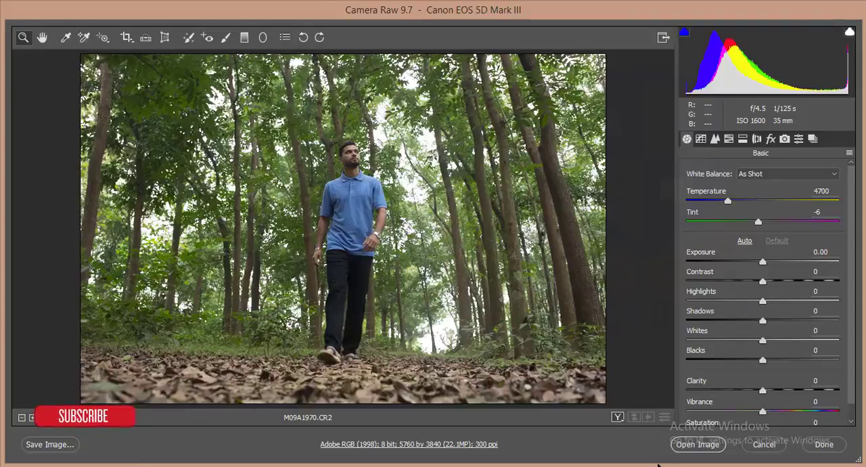
Step: Open the raw forest photo for editing and duplicate the Background layer
left_click(681, 447)
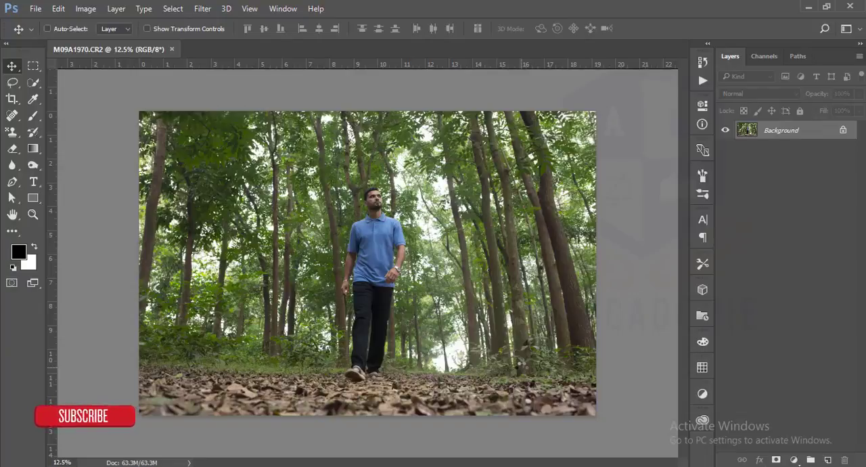
key("ctrl+j")
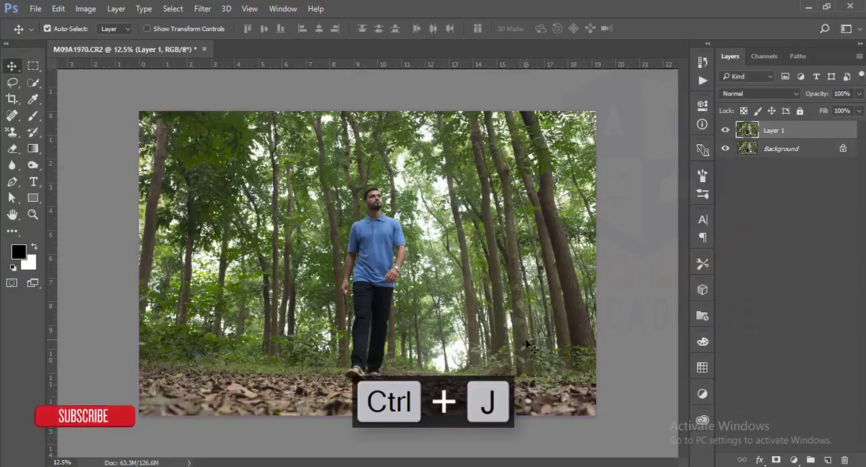
left_click(726, 134)
left_click(726, 134)
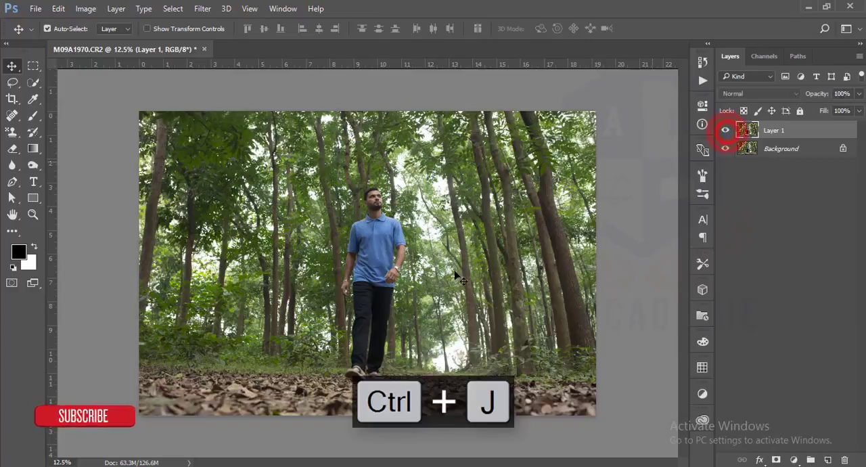
Step: Start a Pen tool path at the man's hairline and trace the forehead and brow on the image's right side
scroll(371, 193, "up", 10)
scroll(370, 193, "up", 5)
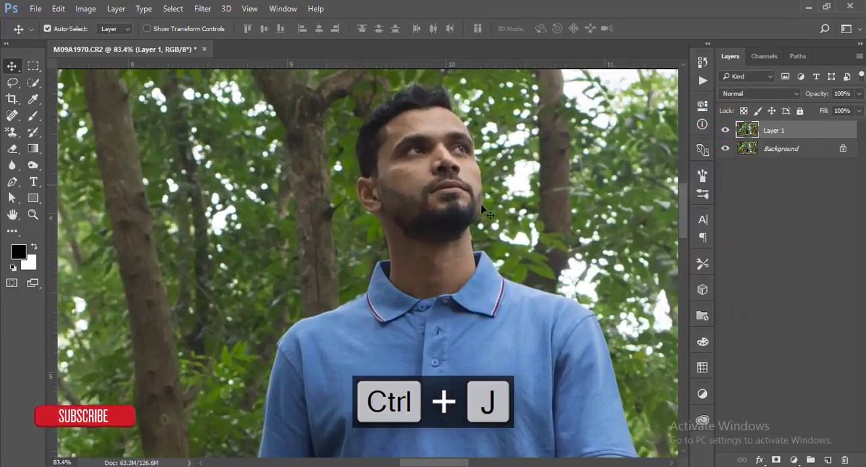
left_click_drag(512, 347, 345, 101)
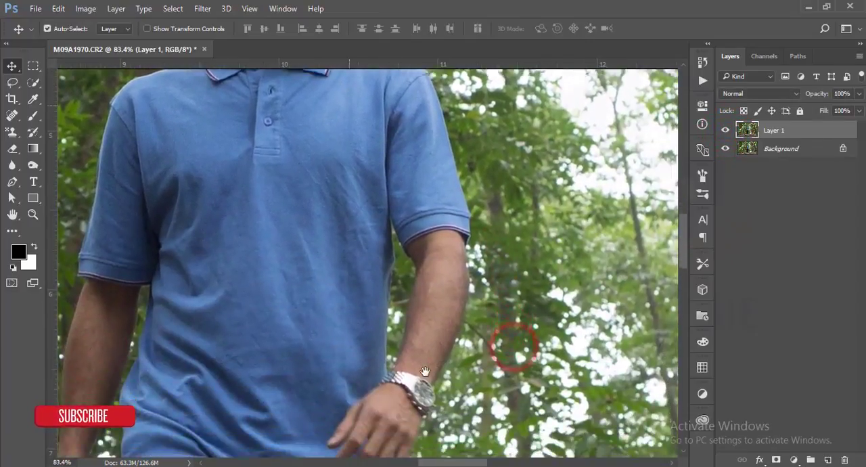
left_click_drag(321, 249, 345, 363)
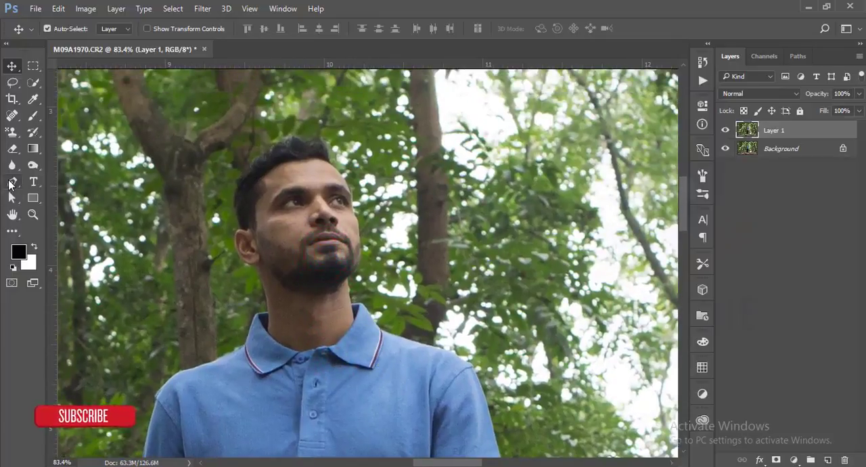
left_click(11, 182)
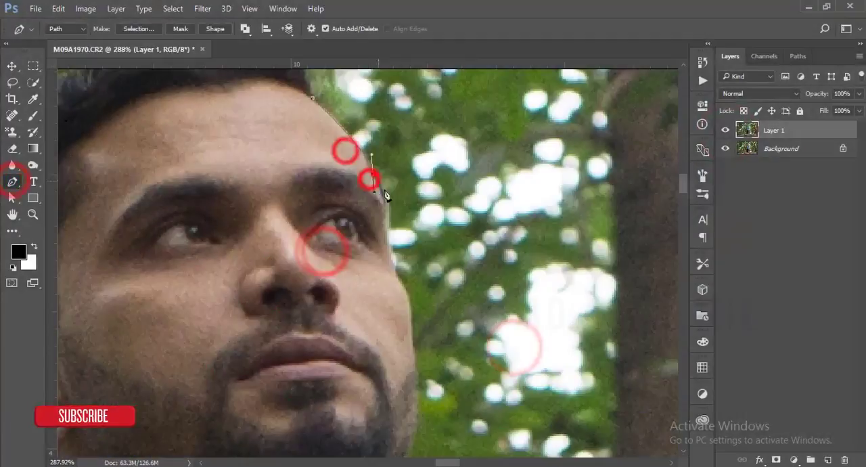
left_click(388, 205)
left_click(394, 268)
Step: Continue the pen path down the cheek and around the bearded jaw to the neck
left_click_drag(451, 278, 428, 159)
left_click(394, 227)
left_click(398, 253)
left_click(397, 293)
left_click_drag(423, 292, 409, 151)
left_click_drag(344, 228, 300, 248)
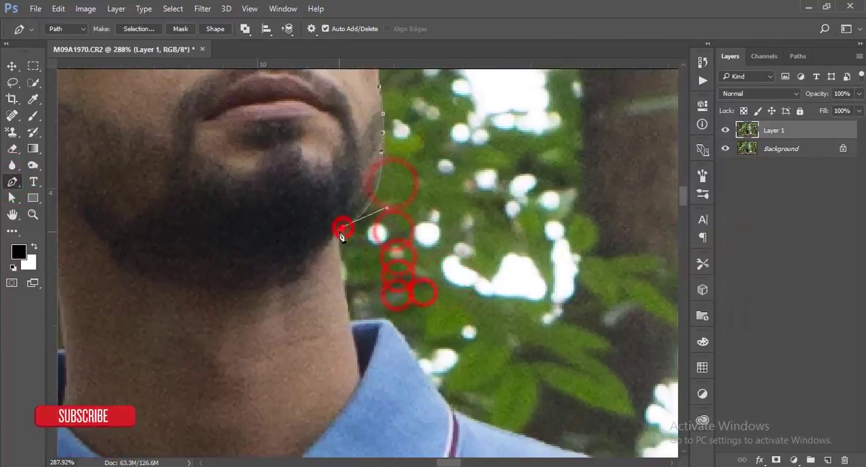
left_click(339, 232)
Step: Trace the path down the neck and along the outer edge of the shirt collar
left_click_drag(349, 320, 364, 347)
left_click(411, 350)
left_click(413, 360)
left_click(422, 373)
left_click(429, 384)
left_click(439, 393)
left_click(444, 401)
Step: Continue the path along the shoulder and down the upper sleeve of the watch arm
left_click_drag(507, 377, 373, 180)
left_click(318, 212)
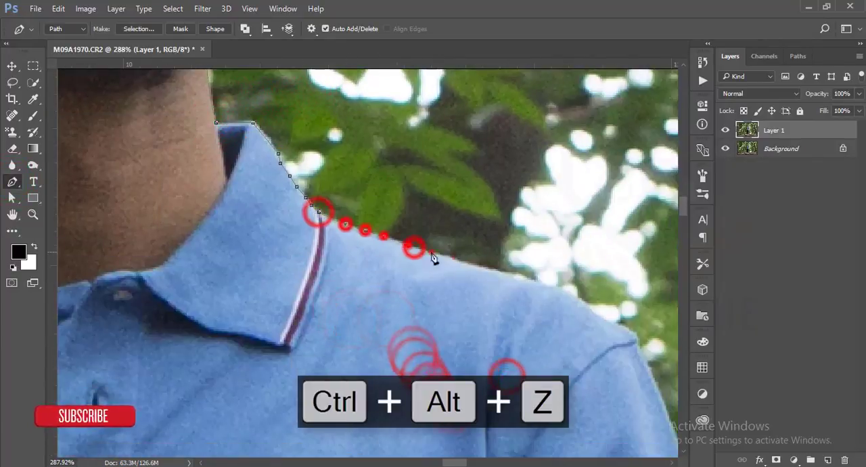
left_click_drag(657, 354, 450, 184)
left_click(435, 171)
left_click(481, 294)
left_click_drag(545, 365, 517, 223)
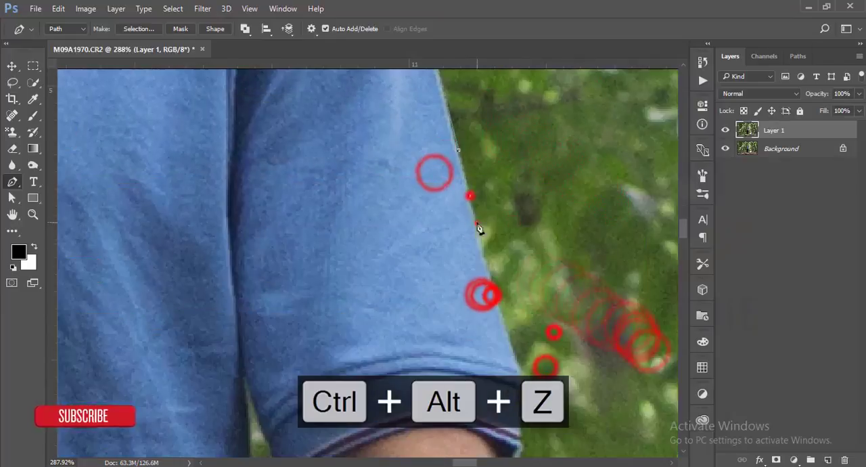
Step: Trace the path past the watch arm's sleeve cuff onto the bare upper forearm
left_click_drag(549, 343, 517, 168)
left_click(487, 254)
left_click(472, 295)
left_click_drag(522, 292, 521, 158)
left_click(471, 161)
scroll(514, 251, "down", 4)
Step: Trace the outer edge of the watch arm's forearm down to the wrist
left_click_drag(526, 251, 483, 76)
left_click(448, 88)
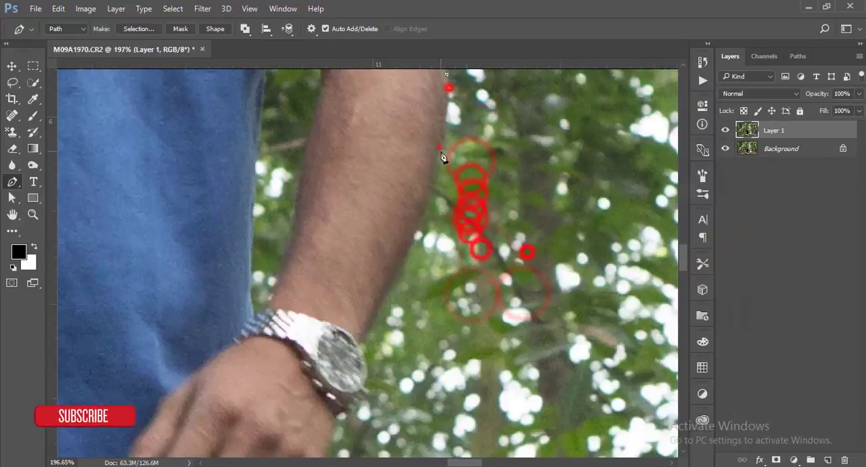
left_click(443, 143)
left_click(430, 182)
left_click(421, 217)
left_click(400, 268)
Step: Trace the path around the outer edge of the wristwatch
left_click_drag(407, 324, 409, 208)
left_click(369, 268)
left_click(372, 277)
left_click(363, 283)
left_click(351, 290)
left_click(339, 301)
Step: Continue the path along the watch hand and down the shirt's side around its hem corner
left_click_drag(365, 361, 421, 231)
left_click_drag(384, 220, 377, 224)
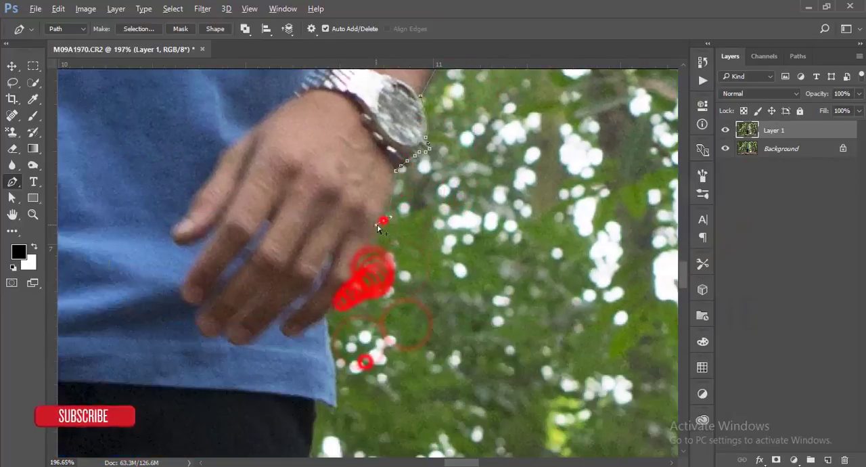
left_click(331, 335)
left_click(334, 369)
left_click(334, 404)
left_click(318, 404)
Step: Trace the outer trouser edge from below the shirt hem down the hip and thigh
left_click_drag(399, 381, 424, 164)
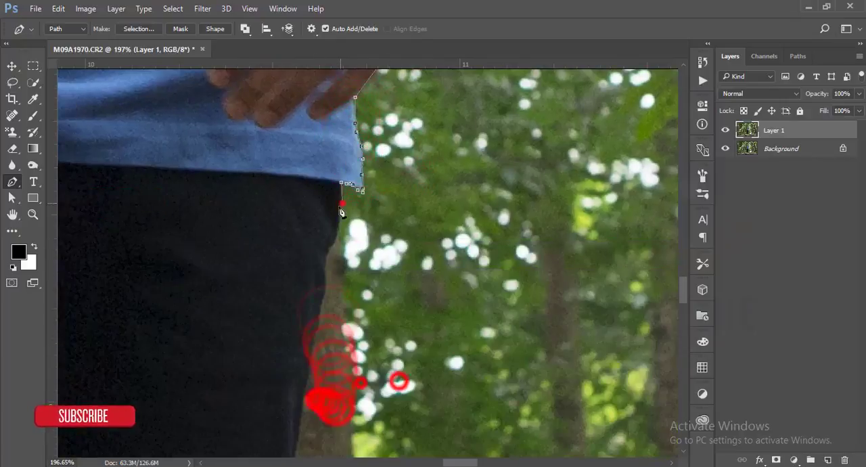
left_click_drag(363, 382, 383, 191)
left_click(330, 213)
left_click(331, 236)
left_click_drag(401, 271, 443, 156)
left_click(367, 170)
left_click(356, 311)
left_click_drag(400, 306, 461, 208)
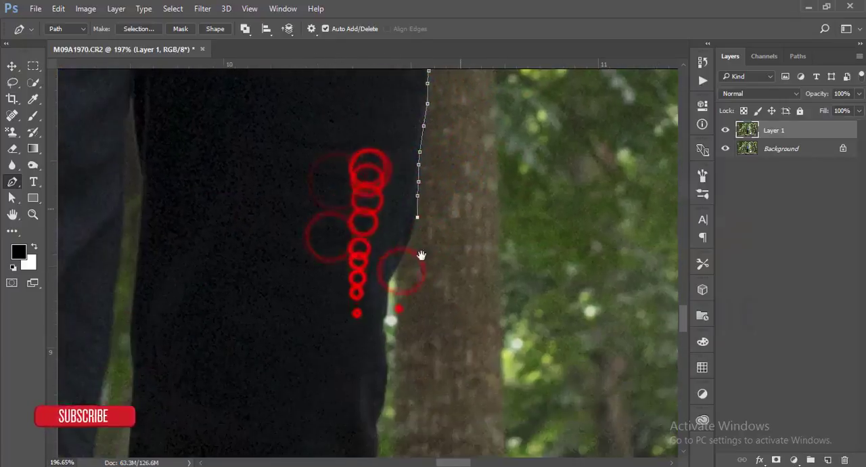
Step: Continue the path down the rear leg's outer trouser edge past the knee
left_click(389, 278)
left_click(386, 314)
left_click_drag(406, 330, 404, 210)
left_click(376, 302)
left_click_drag(413, 304, 449, 196)
left_click(405, 232)
scroll(404, 250, "down", 1)
left_click_drag(452, 247, 493, 139)
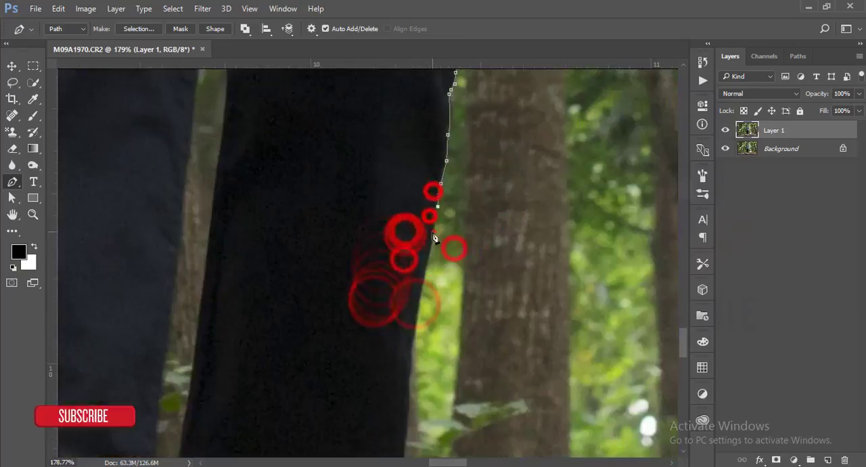
Step: Trace the rear leg's lower trouser edge down to the rolled cuff
left_click_drag(469, 262, 508, 159)
left_click_drag(494, 236, 533, 93)
left_click(486, 170)
left_click(481, 199)
left_click_drag(512, 264, 581, 134)
left_click(518, 201)
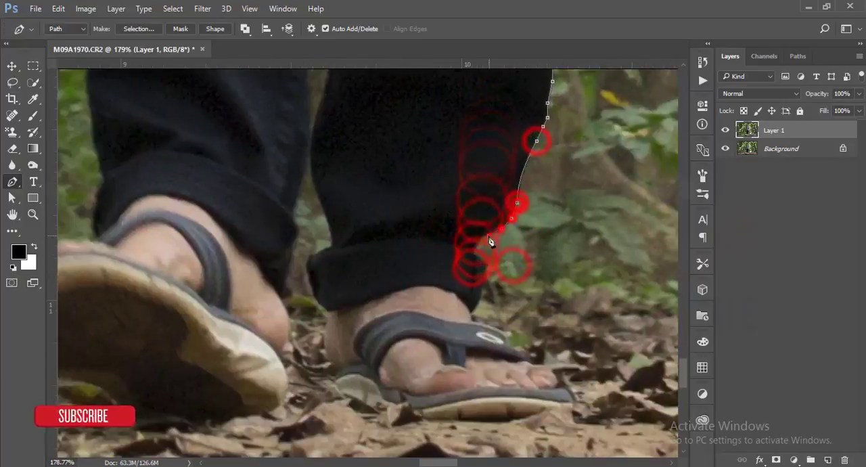
Step: Continue the pen path around the trouser cuffs and both sandalled feet
scroll(477, 242, "down", 9)
left_click(583, 344)
left_click(394, 415)
scroll(389, 253, "up", 8)
left_click_drag(305, 333, 351, 359)
Step: Trace the front leg's outer trouser edge upward and close the duplicate download link dialog
left_click(322, 276)
left_click(315, 168)
left_click(304, 234)
left_click_drag(315, 143, 336, 101)
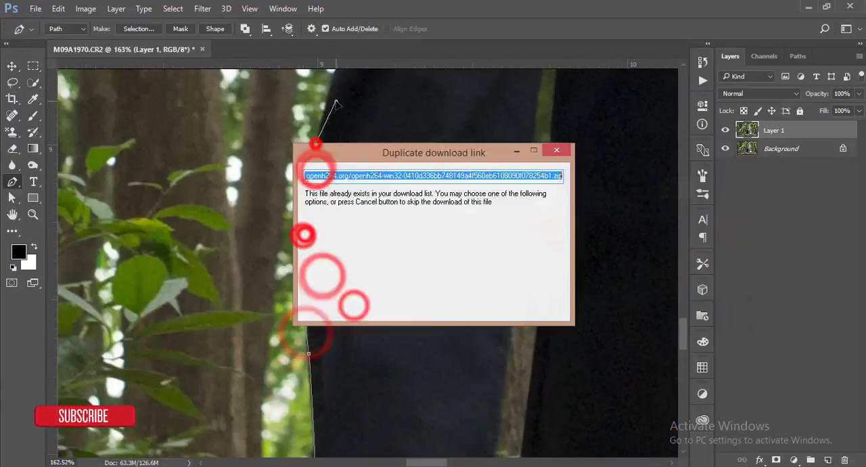
left_click(549, 149)
Step: Continue the path up the front leg's outer edge along the thigh
left_click_drag(390, 155, 329, 316)
scroll(277, 226, "up", 9)
left_click_drag(241, 122, 236, 261)
left_click(230, 214)
left_click(219, 140)
scroll(273, 228, "down", 8)
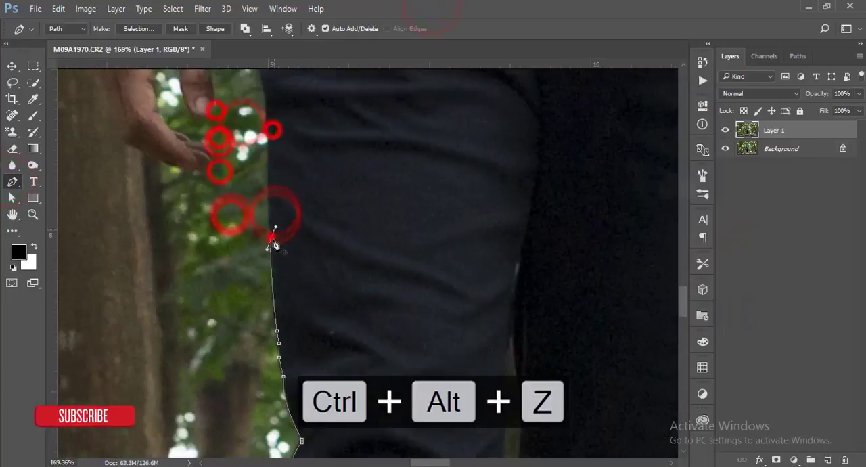
Step: Trace the front leg's upper thigh and hip edge toward the shirt hem
left_click(270, 153)
left_click_drag(306, 119, 311, 276)
left_click(266, 220)
left_click(266, 194)
left_click(269, 100)
Step: Trace the path around the shirt's hem corner and up its lower side beside the bracelet arm
left_click_drag(367, 177, 325, 320)
left_click(230, 193)
left_click(236, 158)
left_click(236, 120)
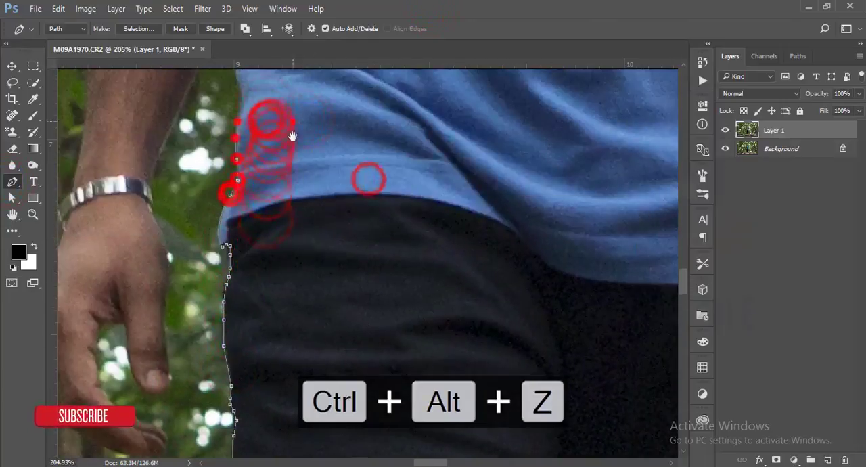
left_click_drag(292, 121, 285, 330)
left_click(236, 316)
left_click_drag(229, 211, 238, 190)
Step: Continue the path up the shirt's side to the armpit below the bracelet arm's sleeve
left_click_drag(322, 301, 271, 421)
left_click(215, 224)
left_click(223, 213)
left_click(226, 192)
left_click(230, 171)
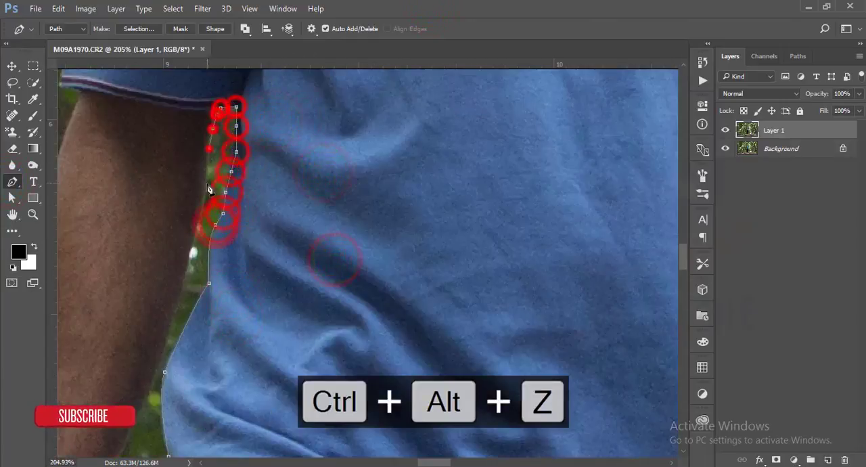
Step: Trace the inner edge of the bracelet arm from the sleeve down to the wrist
left_click(167, 330)
left_click_drag(272, 329, 412, 167)
left_click(265, 284)
left_click(237, 350)
Step: Trace the inner edge of the hand around the thumb and into the gap beside the fingers
left_click_drag(251, 377, 290, 265)
left_click(260, 283)
left_click(261, 293)
left_click(261, 304)
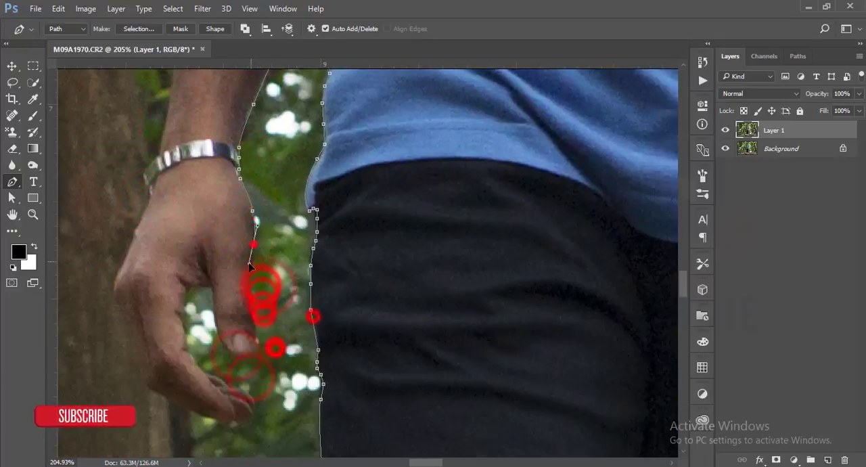
key("ctrl+alt+z")
left_click_drag(216, 331, 209, 294)
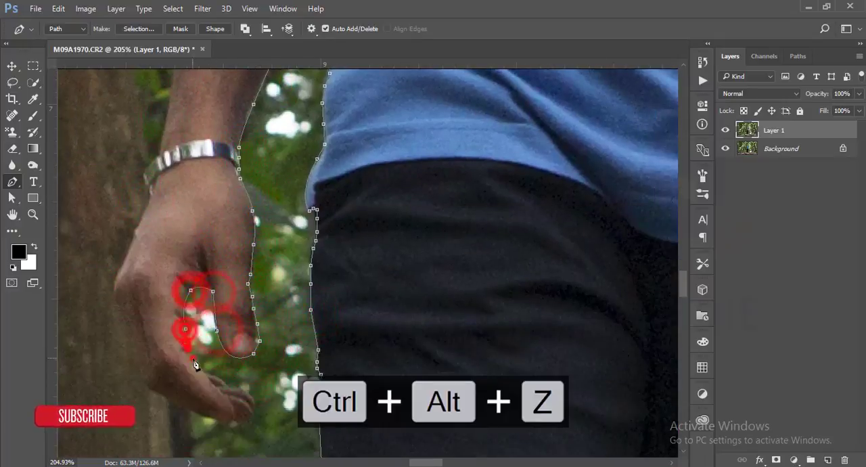
Step: Continue the path around the fingertips and along the outer edge of the fingers
scroll(260, 401, "up", 5)
left_click_drag(270, 397, 331, 226)
left_click(314, 234)
left_click(282, 261)
left_click_drag(192, 220, 190, 216)
left_click(145, 209)
Step: Trace the back of the hand and the outer edge of the wrist bracelet
left_click_drag(190, 278, 224, 388)
left_click(156, 266)
left_click(126, 178)
left_click_drag(155, 195, 170, 344)
left_click(150, 298)
left_click(189, 299)
Step: Trace the outer edge of the bracelet arm's forearm up toward the sleeve
left_click_drag(274, 168, 275, 305)
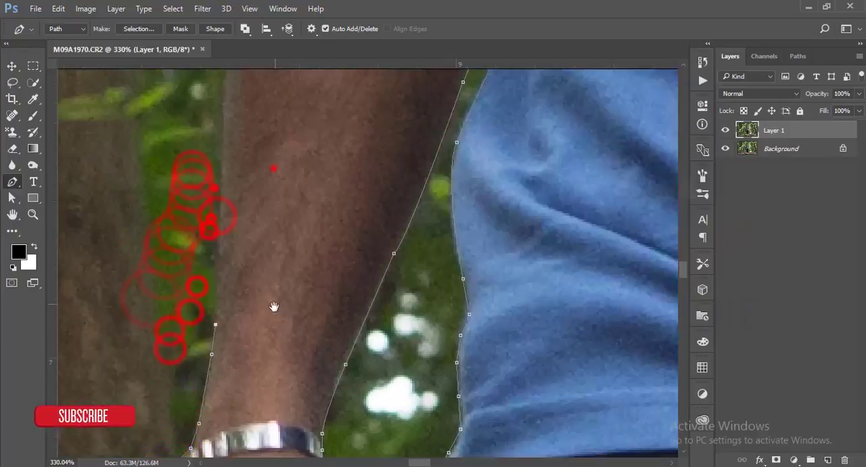
left_click(217, 223)
scroll(275, 168, "down", 5)
scroll(236, 102, "up", 5)
left_click(162, 243)
left_click(164, 179)
Step: Trace the outer edge of the bracelet arm's sleeve up to the shoulder
left_click_drag(204, 178, 153, 390)
left_click_drag(209, 236, 161, 355)
left_click_drag(126, 180, 133, 153)
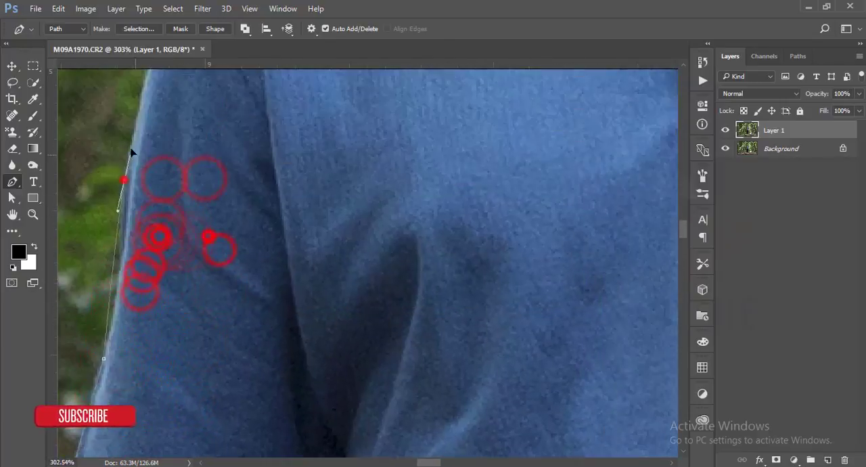
left_click(118, 261)
left_click_drag(216, 293, 178, 417)
left_click(143, 290)
left_click(149, 243)
Step: Continue the path over the top of the shoulder to the shirt collar
left_click_drag(241, 130, 263, 128)
left_click_drag(311, 214, 190, 360)
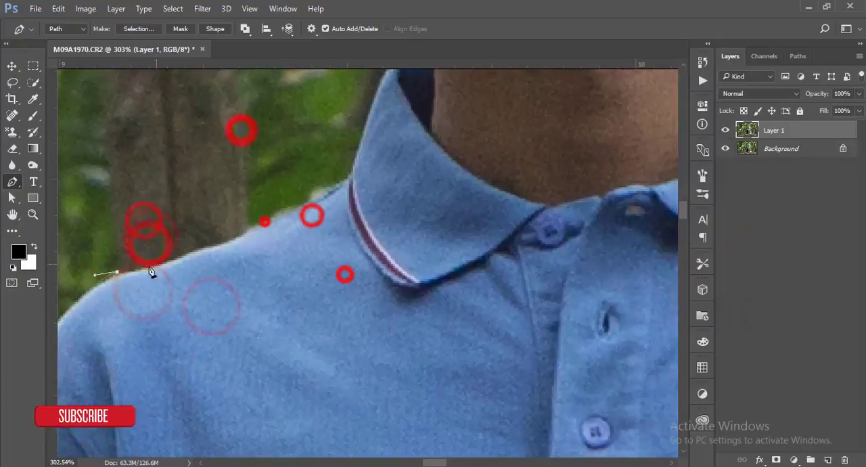
left_click(149, 267)
left_click(255, 223)
left_click_drag(381, 226, 273, 374)
Step: Trace the path up the collar and neck and around the ear to the hair
left_click(290, 217)
left_click(332, 211)
left_click_drag(299, 197, 276, 174)
left_click_drag(233, 106, 236, 139)
left_click_drag(257, 167, 276, 174)
left_click_drag(304, 150, 286, 348)
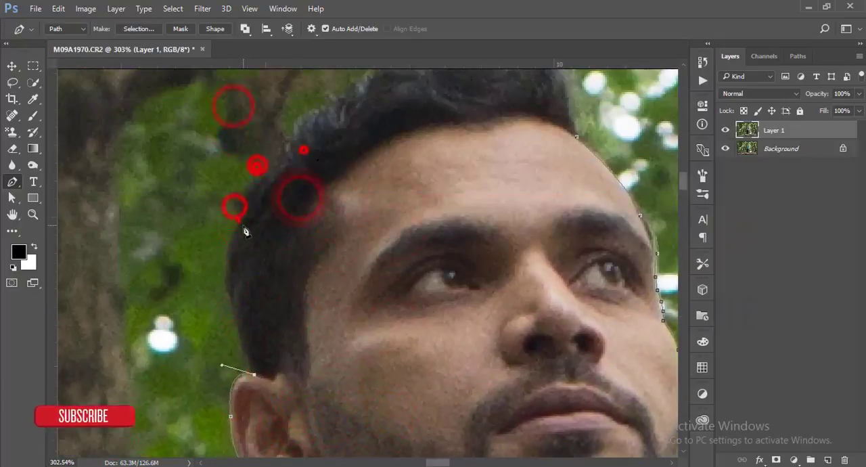
Step: Trace the path up the back of the man's head and along the uneven top edge of his hair
left_click_drag(238, 221, 269, 174)
left_click(236, 196)
left_click(286, 161)
left_click_drag(386, 149, 301, 306)
left_click(249, 256)
left_click(294, 222)
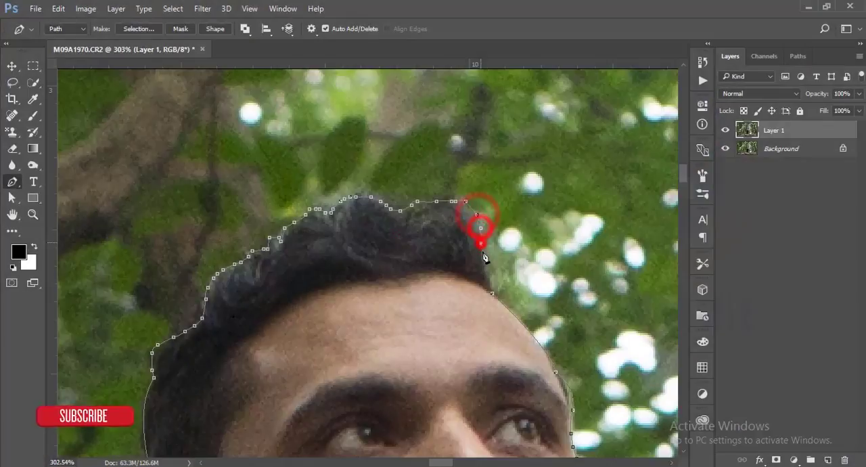
Step: Trace the front edge of the hair down to the forehead and close the path at its starting point
left_click(483, 242)
left_click(483, 253)
left_click(486, 262)
left_click(488, 272)
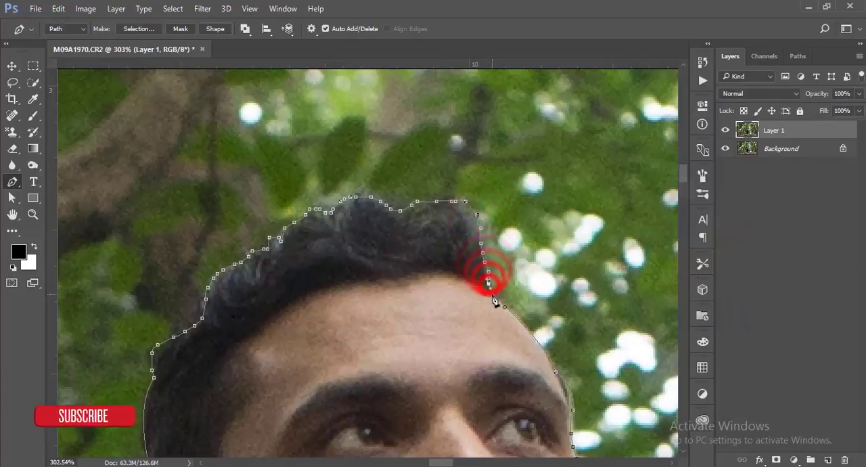
left_click(493, 295)
scroll(419, 348, "down", 3)
scroll(418, 352, "down", 10)
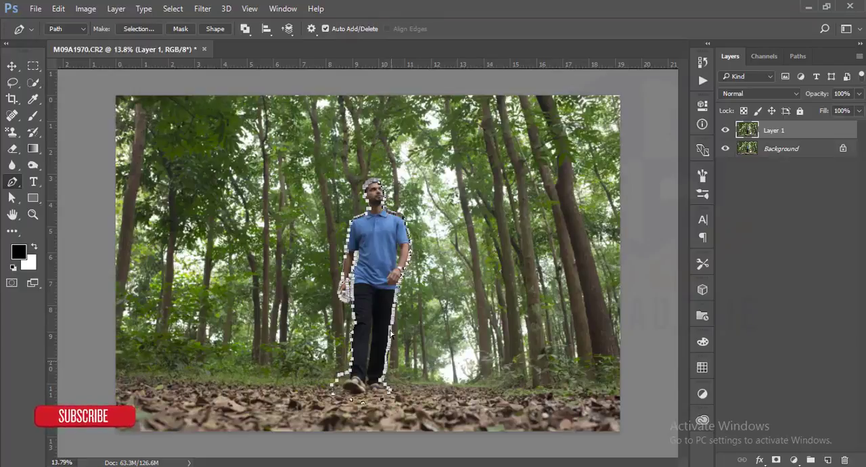
Step: Convert the closed path into a new anti-aliased selection with a feather radius of 0 pixels
scroll(381, 215, "up", 5)
scroll(381, 215, "up", 2)
left_click_drag(414, 212, 323, 342)
right_click(304, 240)
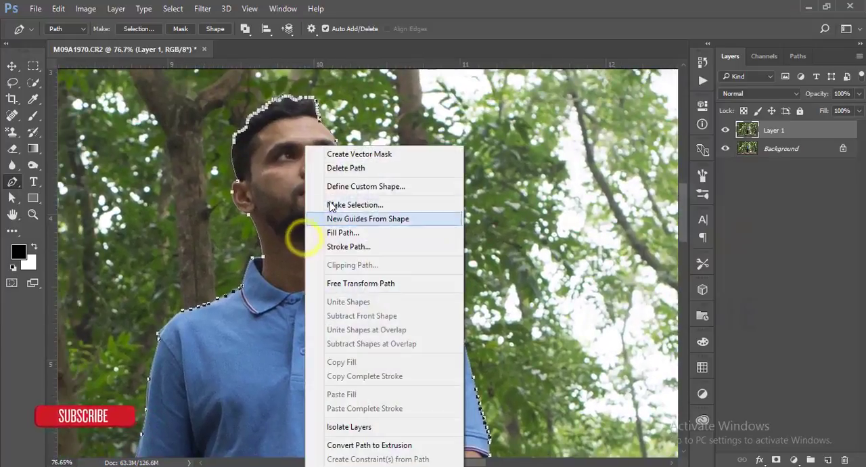
left_click(329, 202)
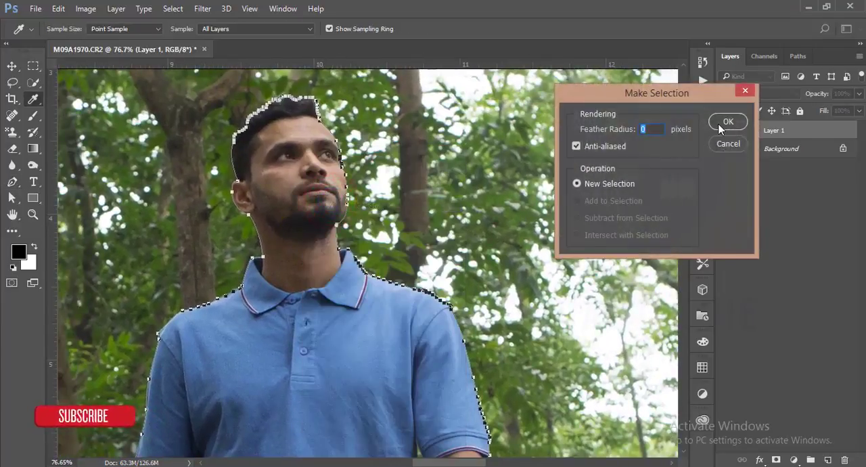
left_click(728, 122)
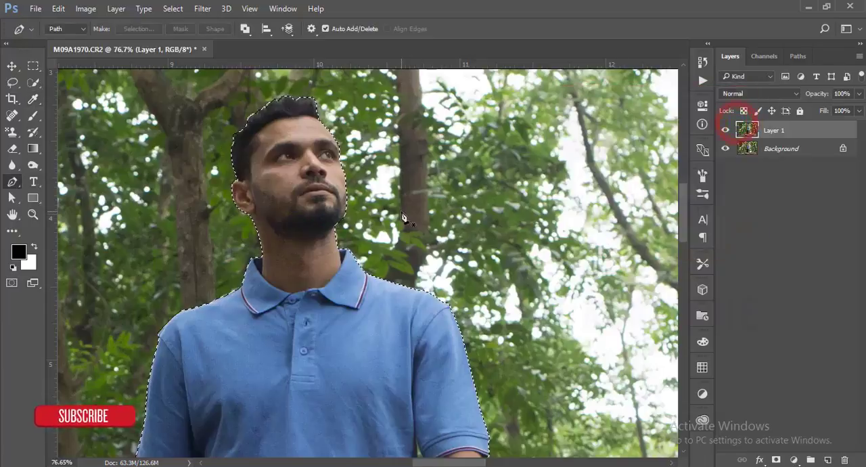
Step: Activate the Lasso tool for editing the selection beside the arm with the watch
scroll(307, 203, "up", 3)
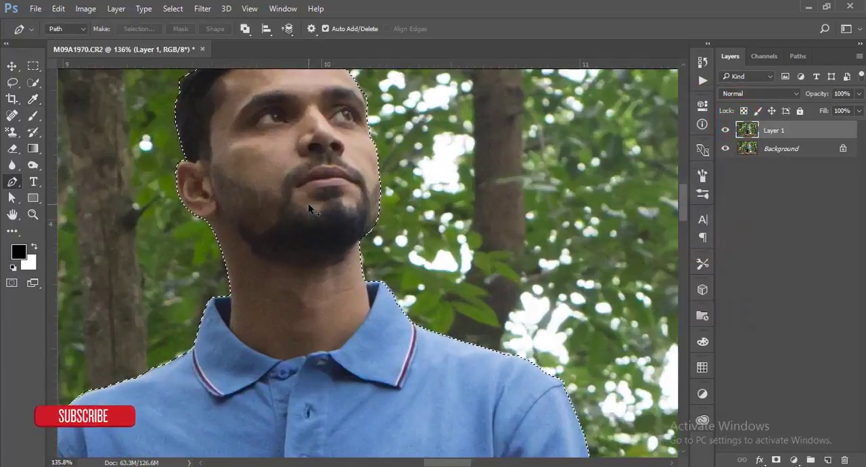
scroll(307, 203, "down", 4)
scroll(311, 208, "down", 2)
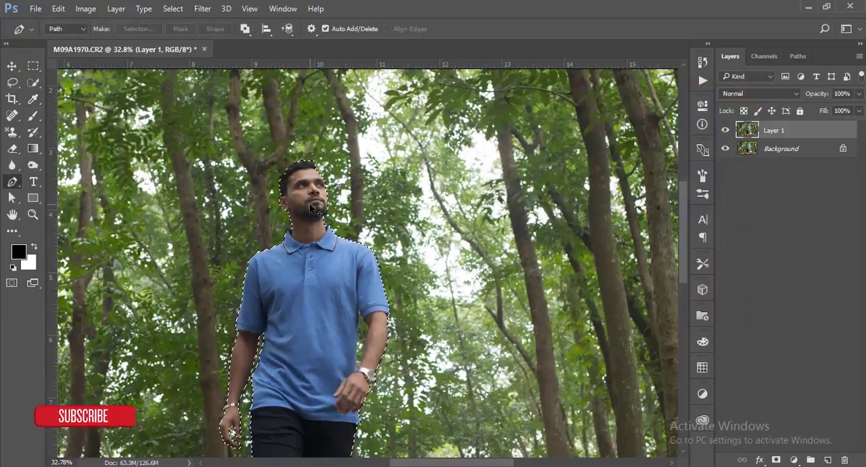
scroll(321, 221, "up", 4)
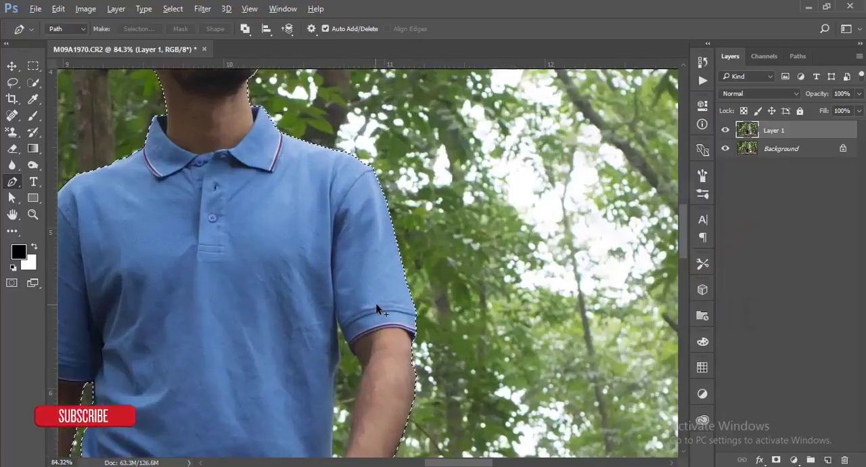
left_click_drag(369, 259, 370, 151)
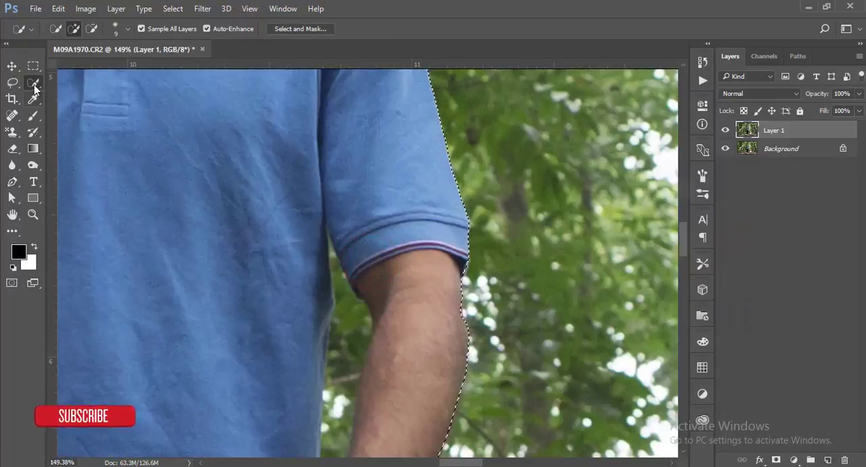
right_click(34, 84)
left_click(12, 82)
right_click(13, 81)
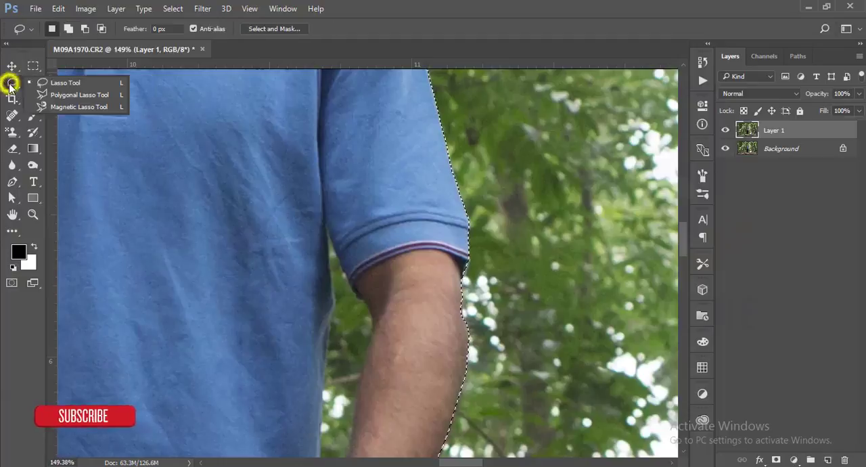
left_click(46, 82)
scroll(320, 325, "down", 2)
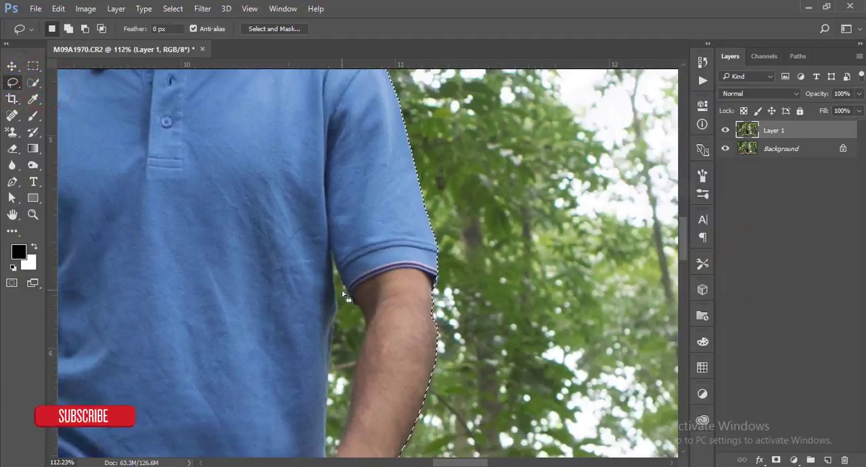
scroll(332, 284, "up", 4)
key("alt")
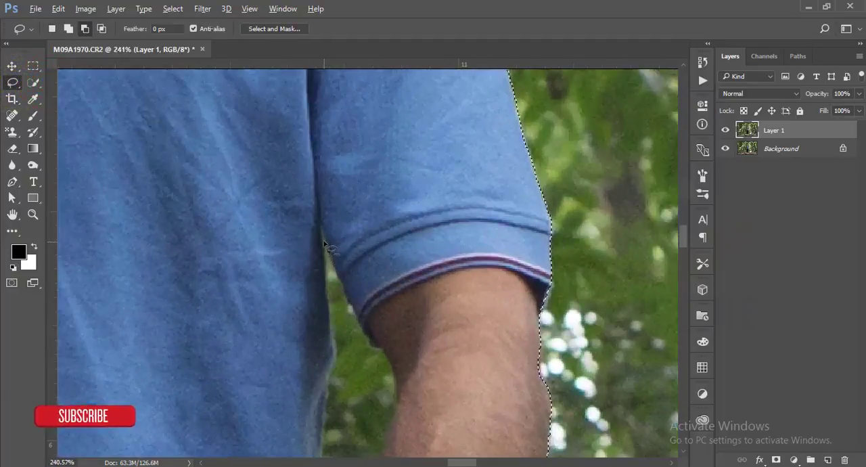
left_click_drag(322, 234, 326, 269)
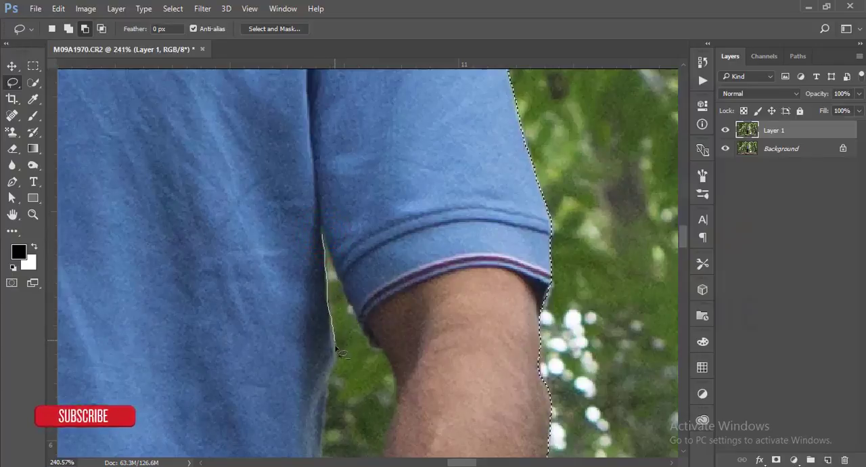
left_click_drag(324, 392, 323, 395)
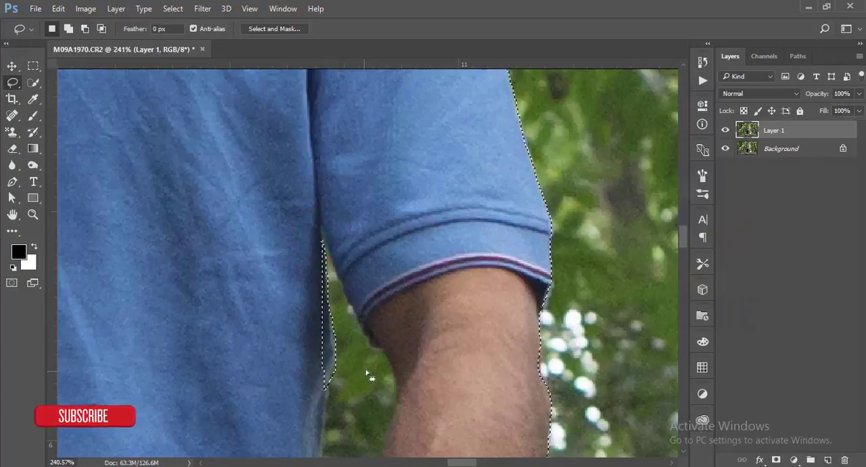
scroll(368, 370, "down", 5)
left_click_drag(389, 337, 376, 169)
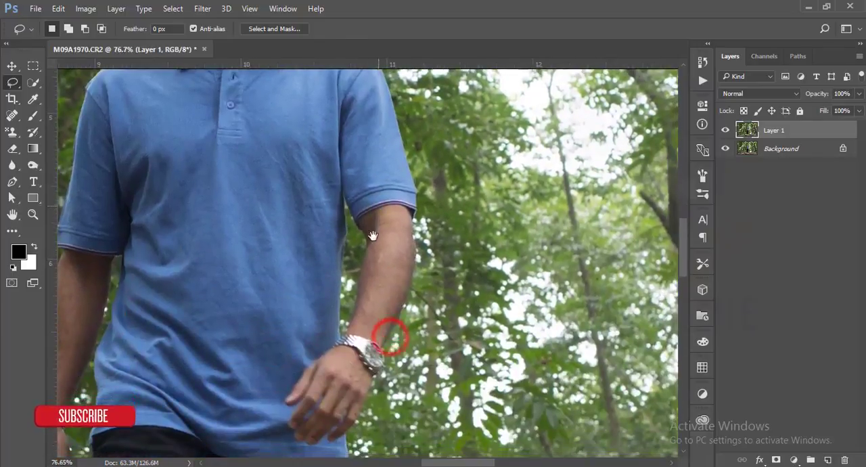
scroll(366, 217, "up", 4)
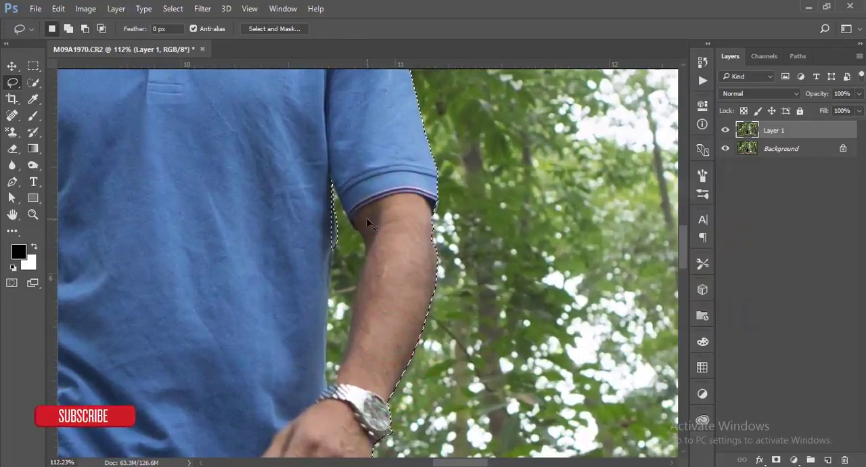
key("ctrl+alt+z")
Step: Subtract the background gap between the shirt and the watch arm from the selection, from the armpit down to the watch
key("shift")
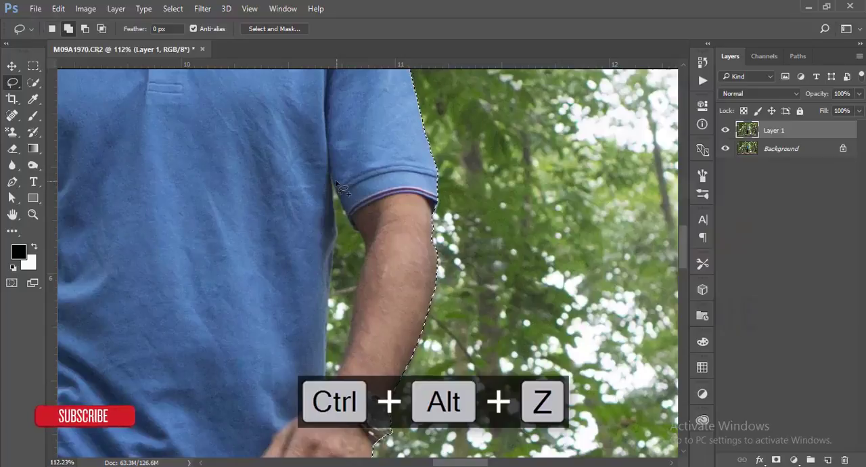
key("alt")
left_click_drag(331, 177, 332, 189)
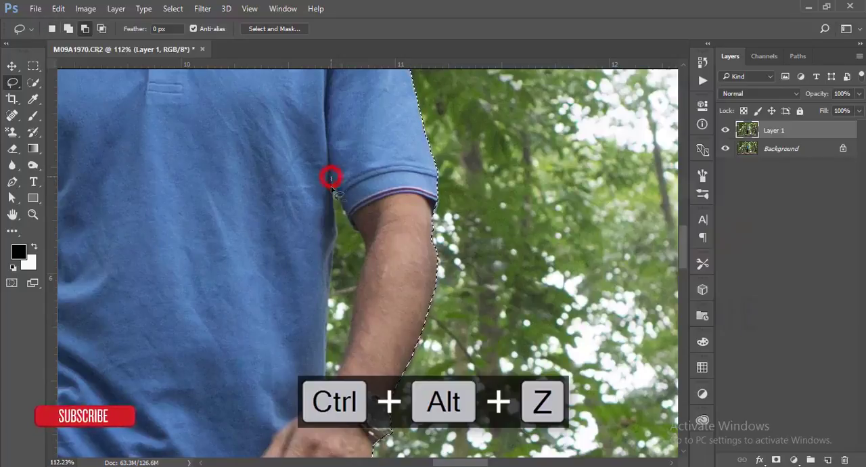
left_click_drag(336, 219, 337, 230)
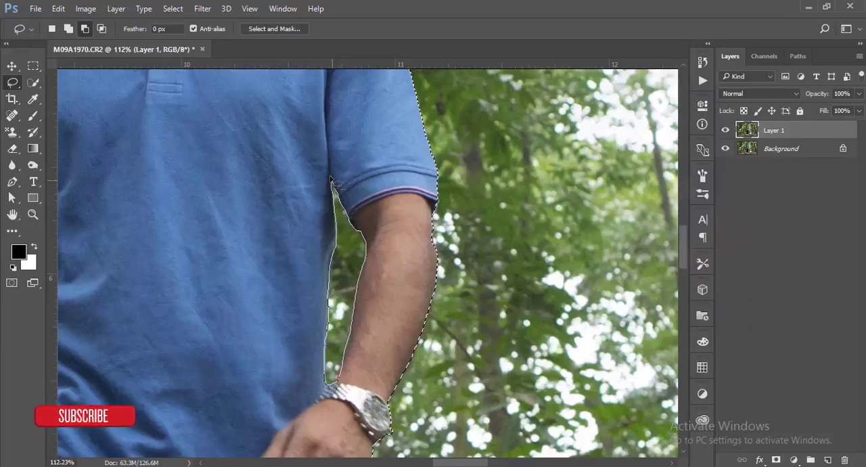
left_click_drag(331, 180, 332, 181)
scroll(431, 232, "down", 10)
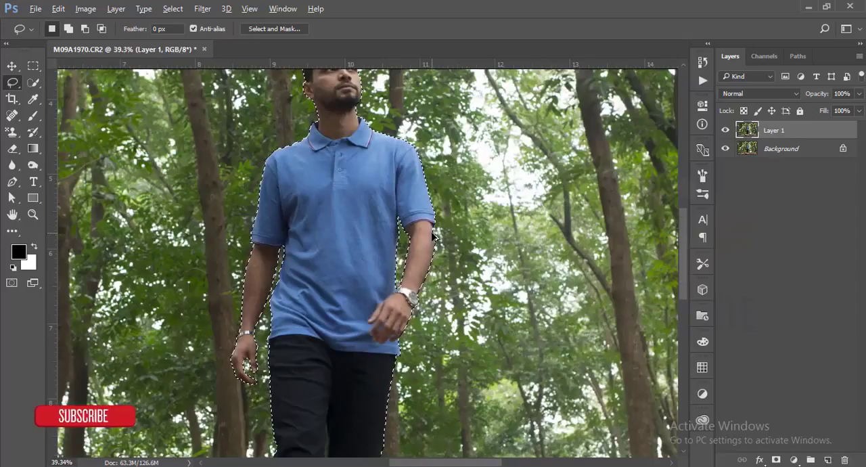
Step: Open Refine Edge for the man's selection and set the edge detection radius to 6.0 px
scroll(432, 235, "down", 9)
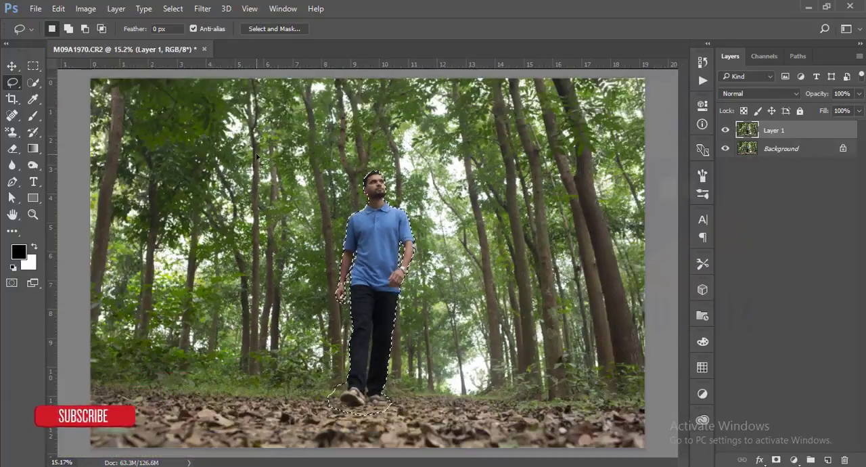
left_click(178, 9)
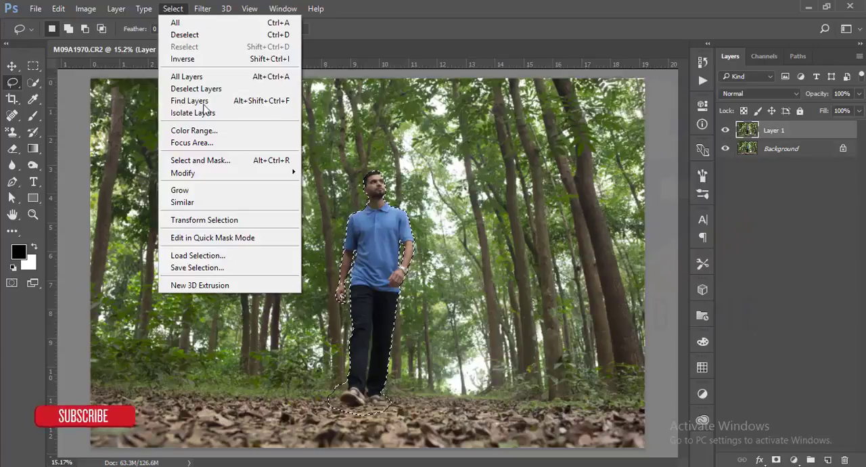
left_click(206, 161, "shift")
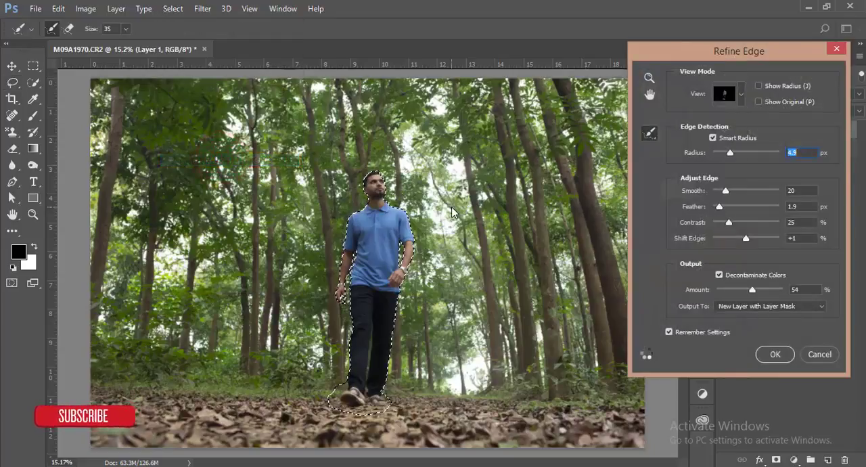
scroll(391, 190, "up", 6)
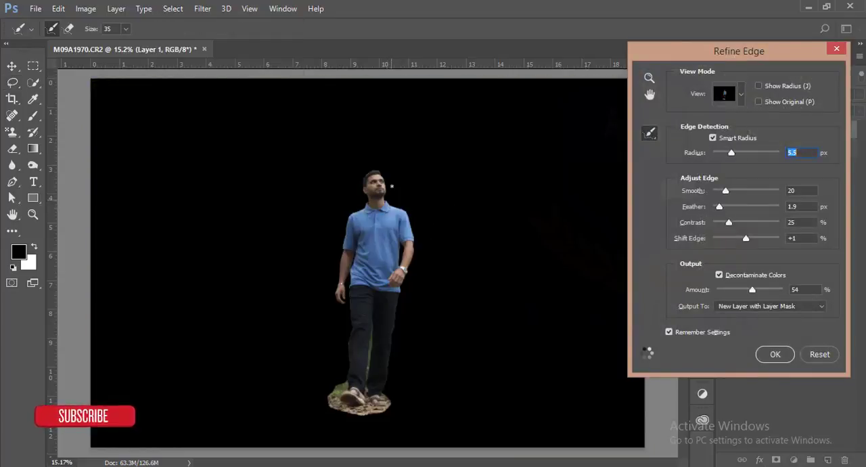
scroll(391, 186, "up", 5)
Step: Examine the cutout's edges around the shirt, arms and hands against the black preview
key("ctrl+plus")
key("ctrl+plus")
key("ctrl+plus")
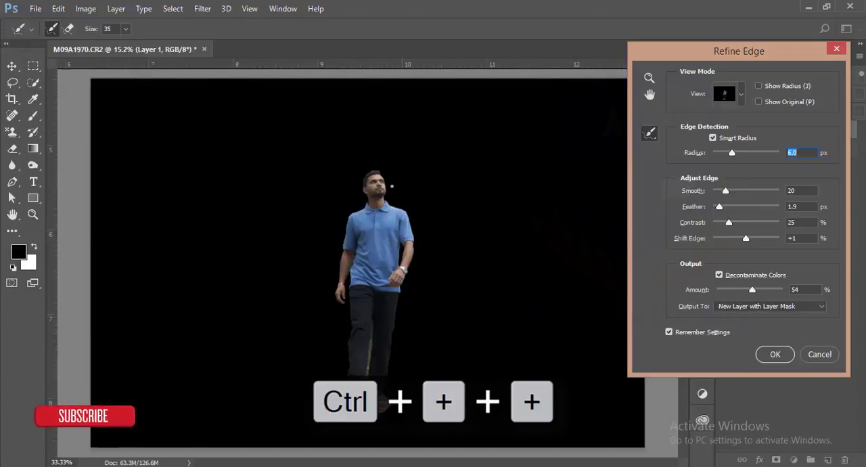
key("ctrl+plus")
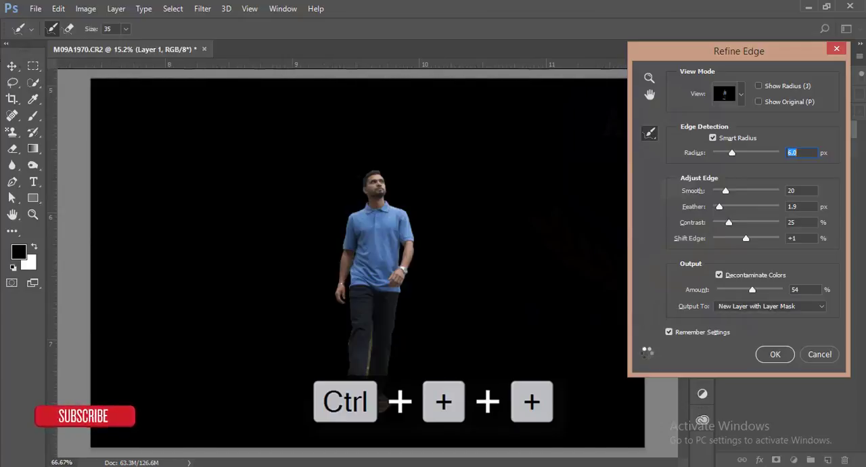
key("ctrl+plus")
key("ctrl+minus")
key("ctrl+minus")
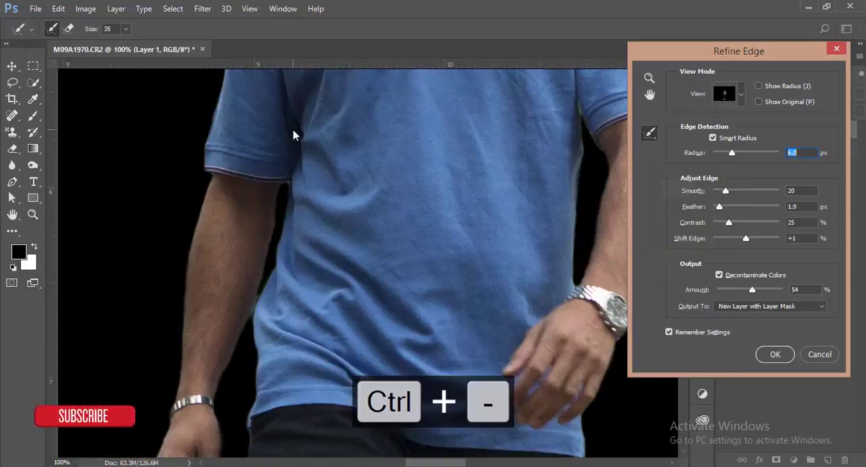
left_click_drag(425, 141, 338, 274)
scroll(357, 270, "down", 3)
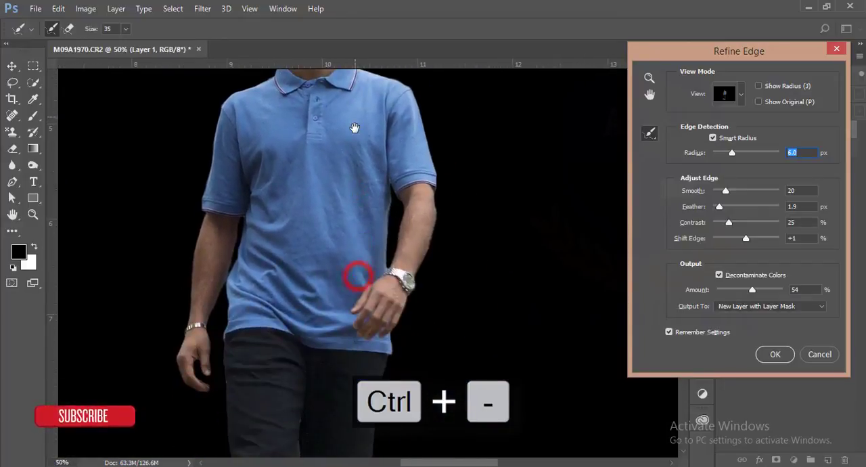
Step: Set the edge detection radius to 5.4 px and output the refined selection as a new layer with a layer mask
scroll(320, 293, "down", 4)
scroll(311, 305, "up", 4)
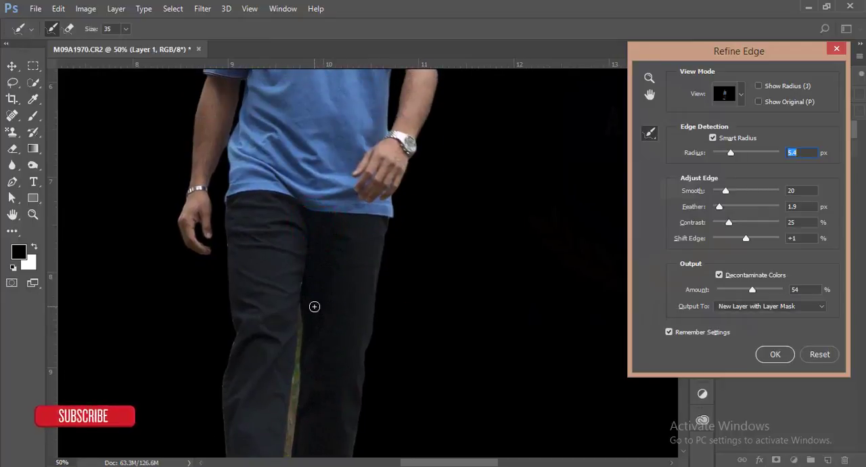
left_click(784, 306)
left_click(783, 336)
left_click(777, 356)
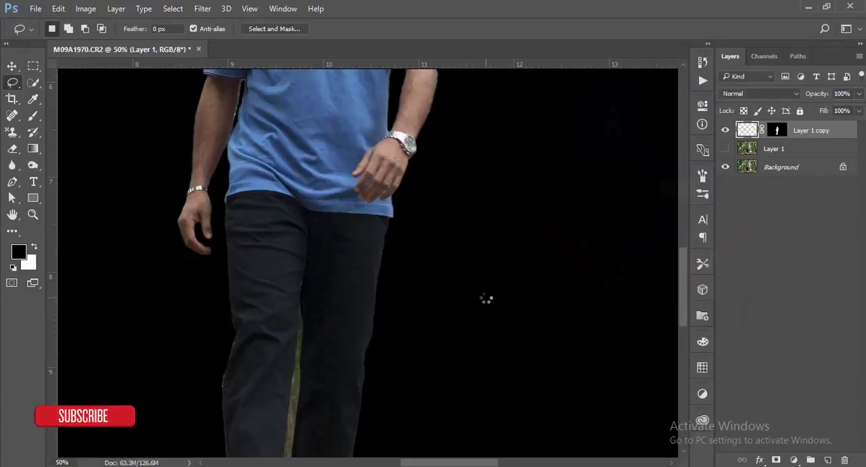
Step: Fit the whole image in view and hide the Background layer to check the man's cutout on transparency
key("ctrl+0")
scroll(485, 298, "down", 4)
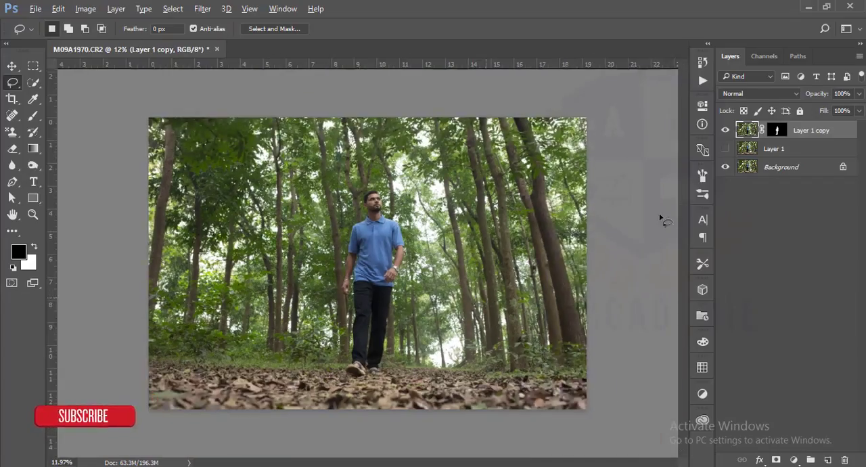
left_click(725, 167)
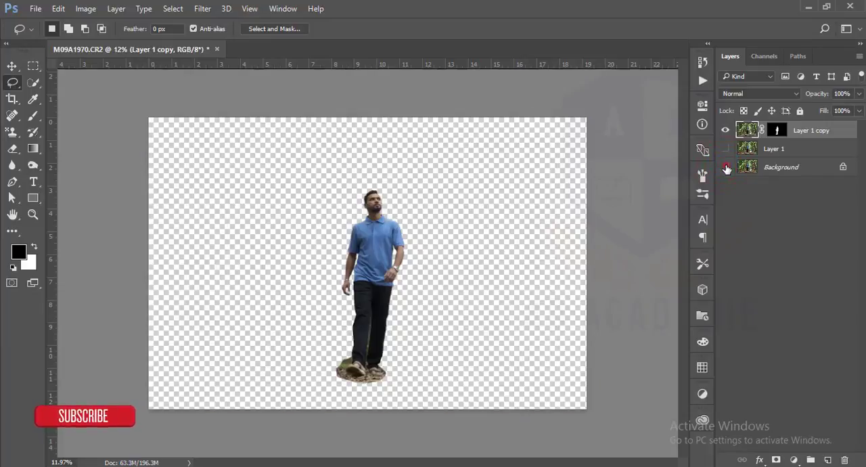
Step: Show the Background and Layer 1 layers, and load the layer mask of Layer 1 copy as a selection
left_click(725, 167)
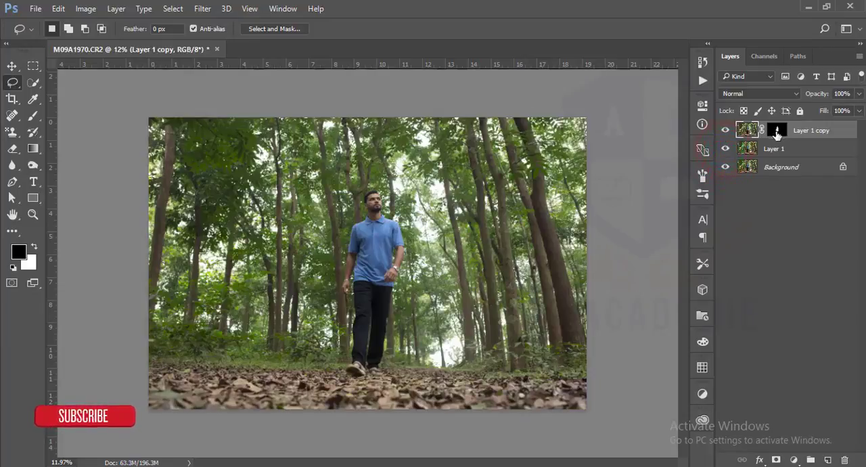
left_click(778, 133, "ctrl")
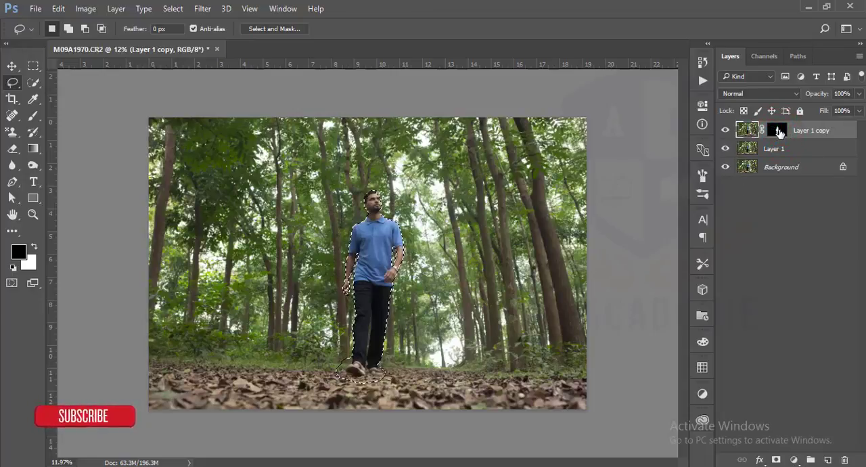
Step: Hide Layer 1 copy and, on Layer 1, expand the selection around the man by 30 pixels
left_click(726, 130)
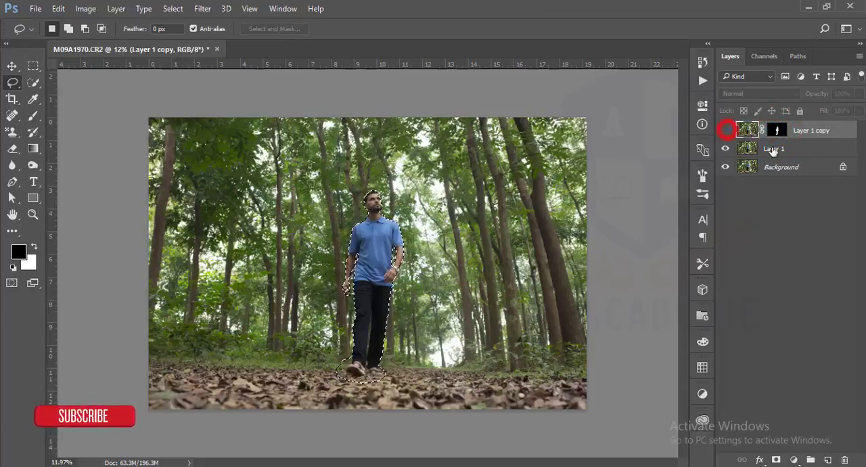
left_click(804, 153)
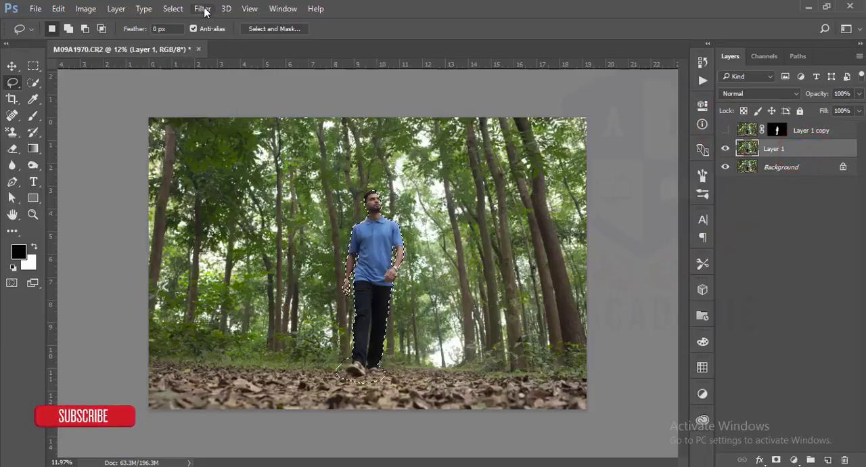
left_click(178, 10)
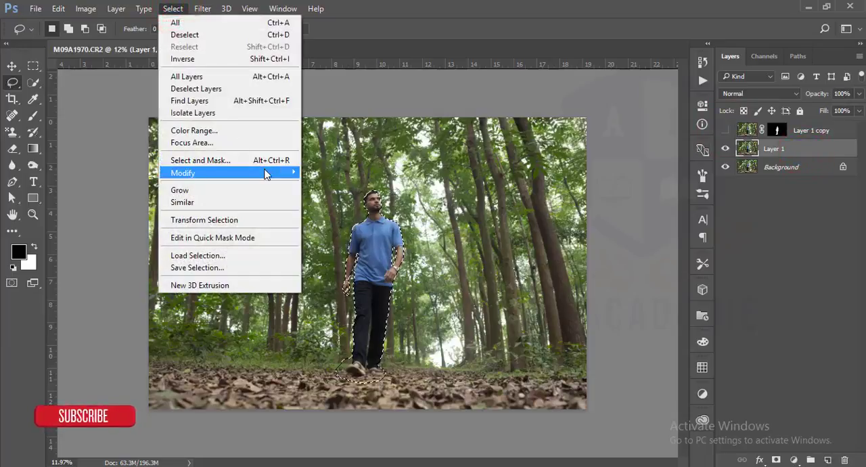
mouse_move(297, 175)
left_click(327, 195)
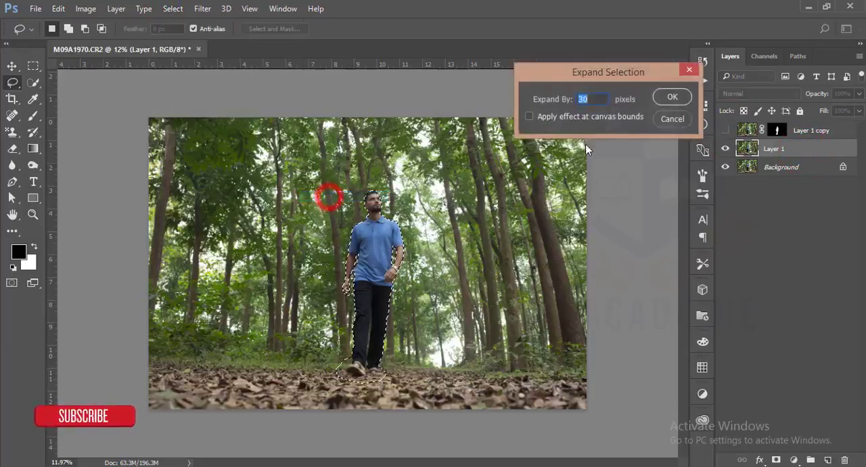
left_click(666, 98)
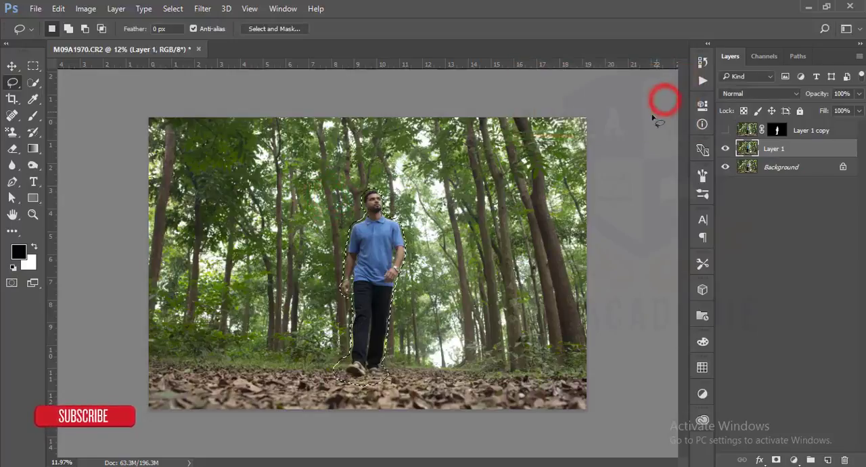
Step: Remove the man from Layer 1 with a Content-Aware fill of the selection, and deselect
left_click(59, 9)
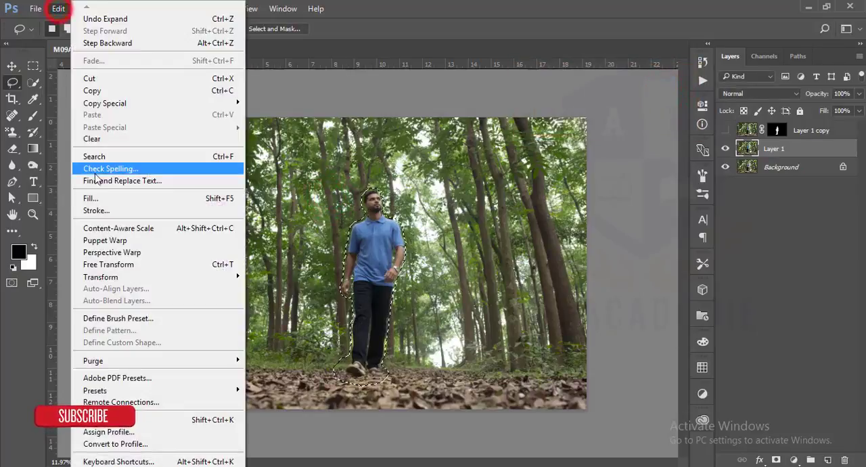
left_click(96, 198)
left_click(614, 50)
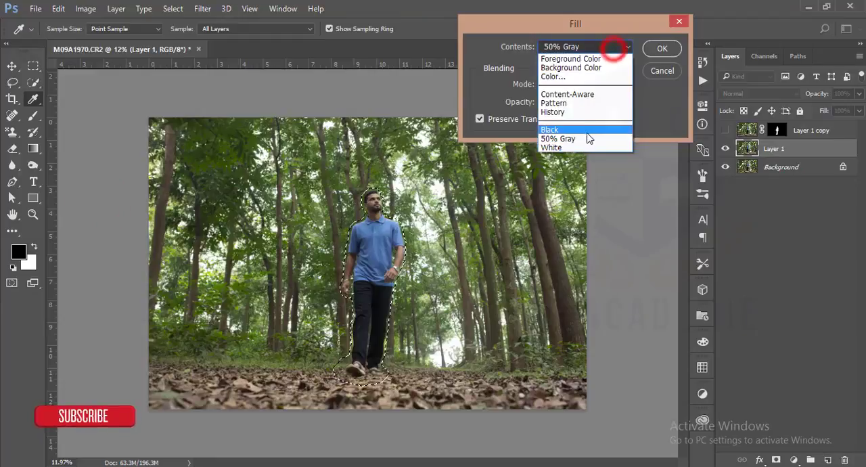
left_click(603, 90)
left_click(659, 51)
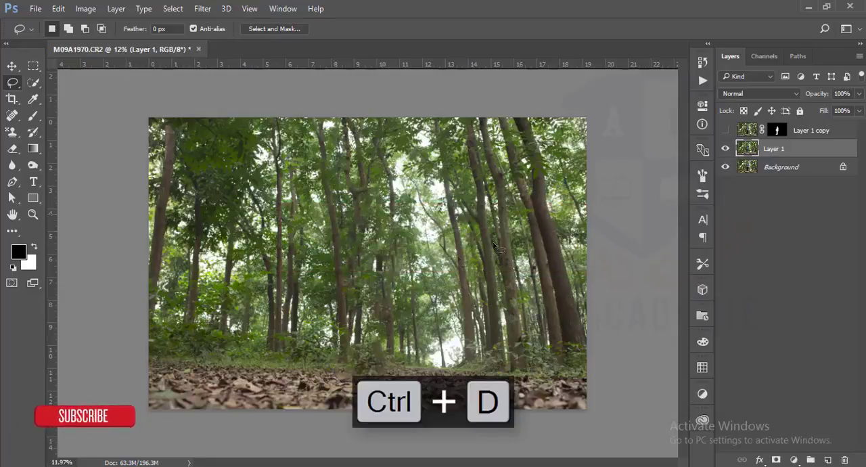
Step: Show Layer 1 copy again and toggle Layer 1's visibility to compare the filled background
left_click(725, 131)
left_click(803, 150)
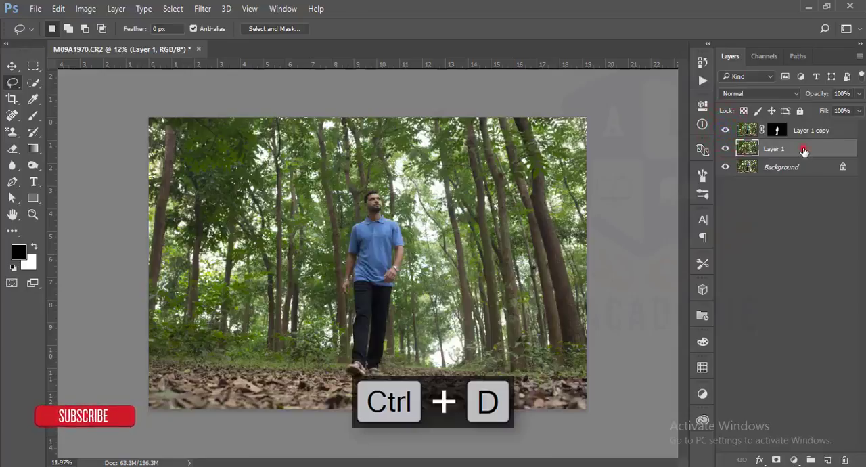
left_click(725, 148)
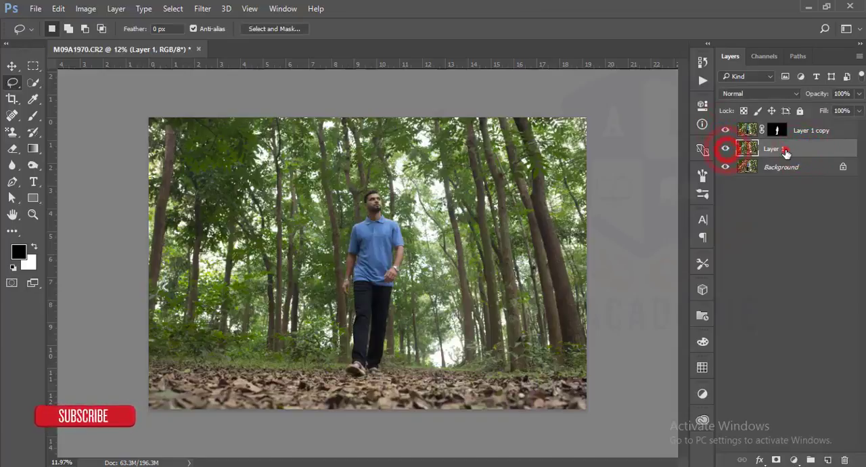
Step: Start a Tilt-Shift blur on Layer 1, centred on the leafy ground just below the man's feet, with 28 px blur
left_click(784, 150)
left_click(196, 10)
mouse_move(330, 159)
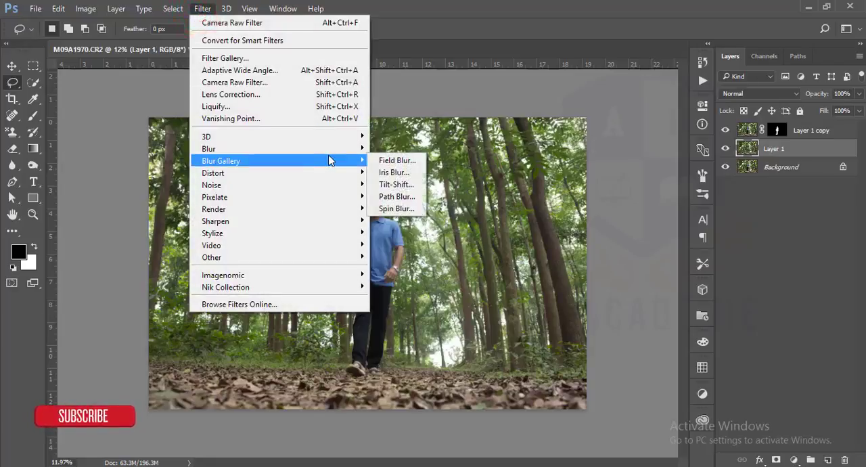
left_click(408, 184)
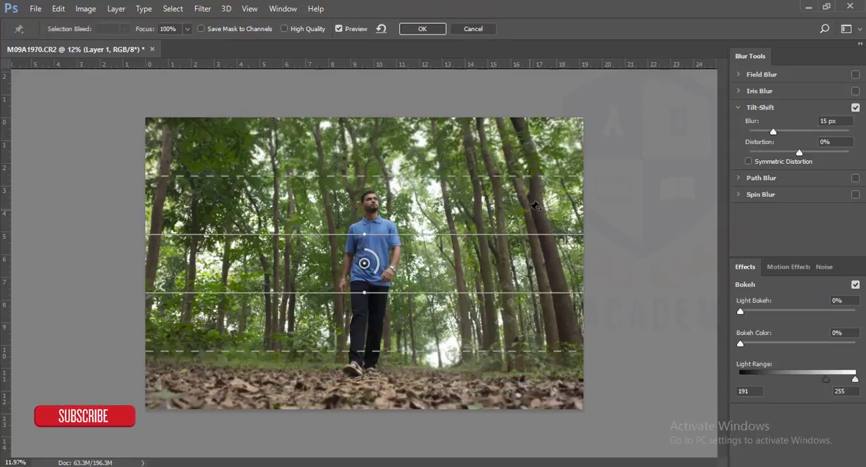
left_click_drag(364, 262, 372, 387)
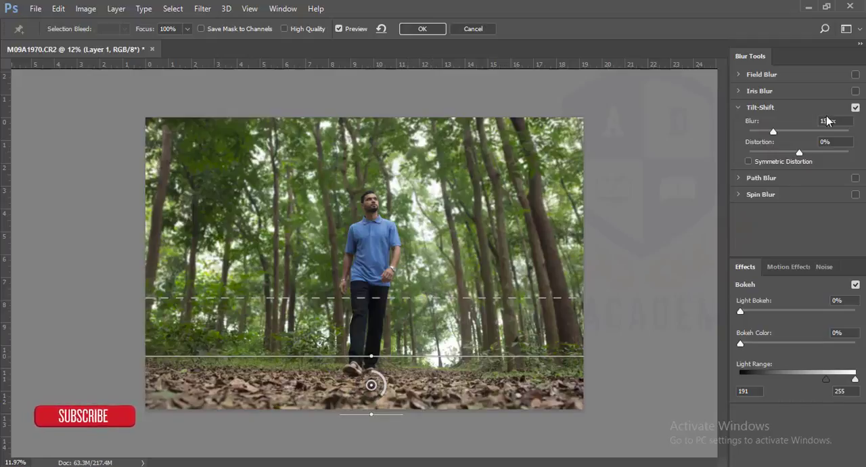
mouse_move(773, 132)
left_mouse_down()
mouse_move(795, 133)
mouse_move(782, 131)
left_mouse_up()
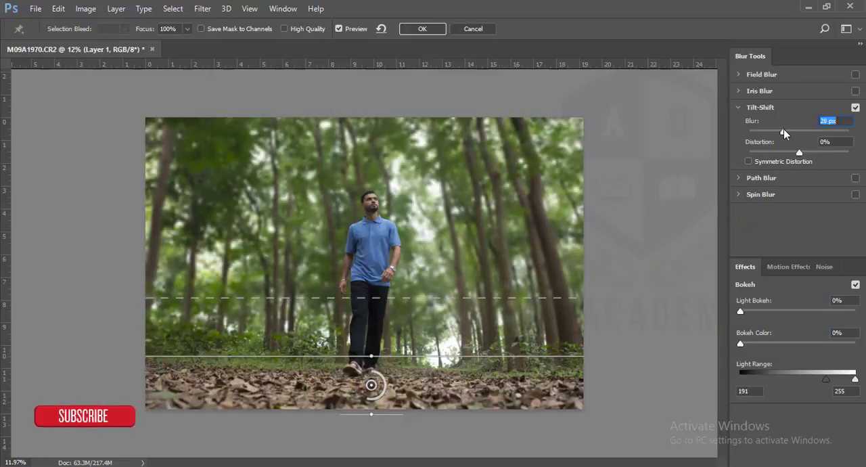
Step: Lower the tilt-shift's upper focus line onto the leafy ground, widen the transition above it and set the blur to 43 px
left_click_drag(572, 356, 574, 384)
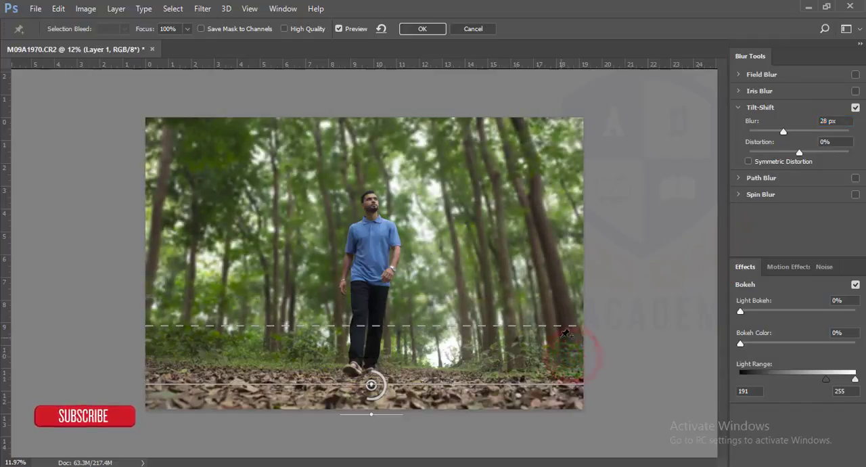
left_click_drag(559, 325, 561, 309)
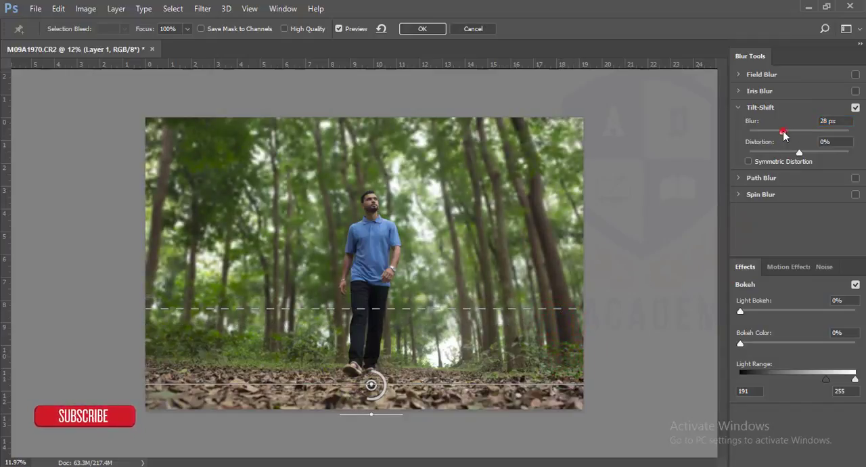
left_click_drag(783, 132, 794, 133)
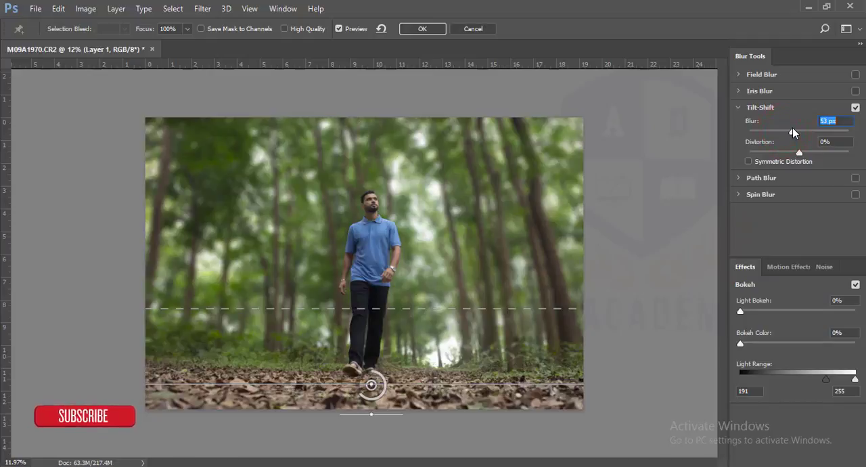
left_click_drag(794, 133, 790, 132)
Step: Extend the blur transition up to the man's waist, align the upper focus line with his feet, move the lower one below the image, and apply
left_click_drag(570, 309, 570, 277)
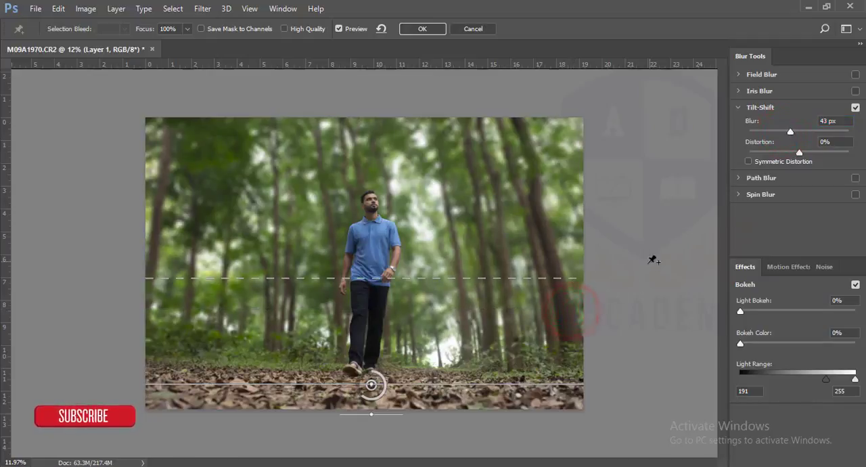
left_click_drag(569, 383, 569, 371)
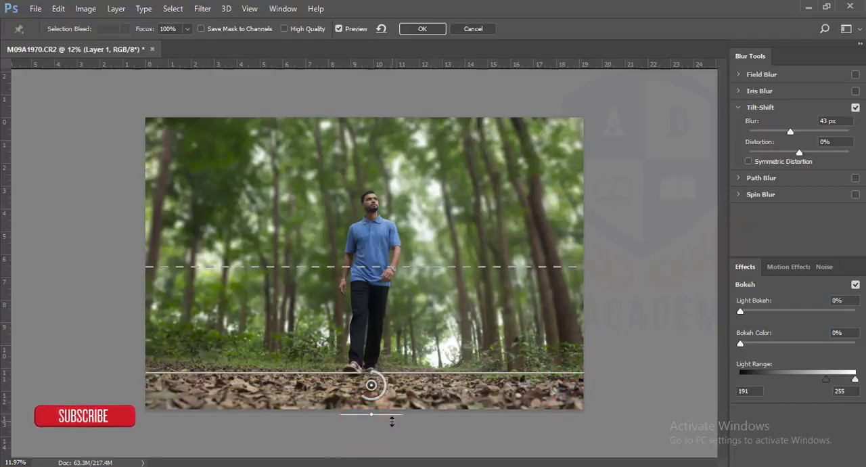
left_click_drag(393, 420, 393, 466)
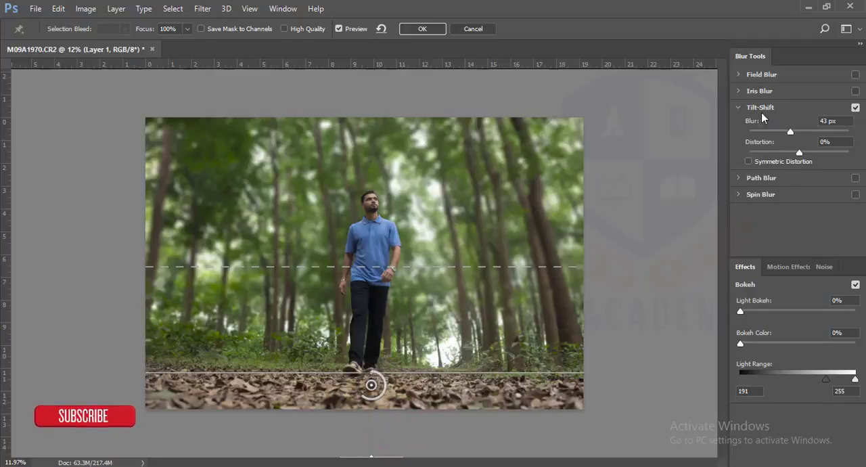
left_click(422, 29)
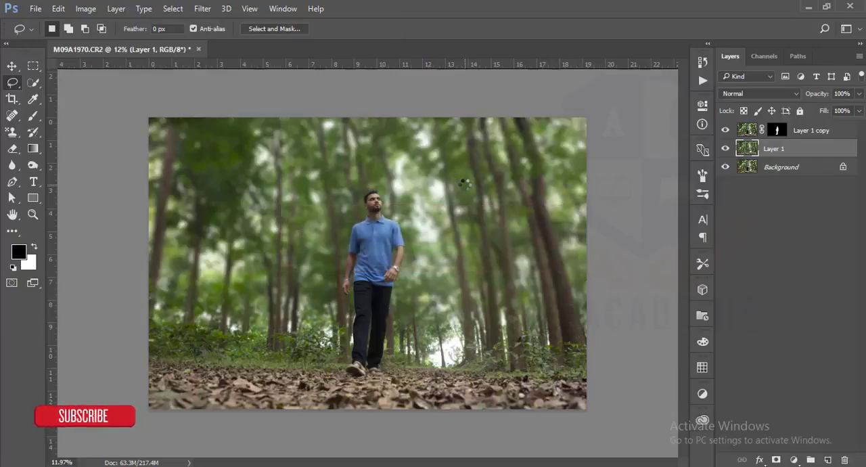
Step: Group Layer 1 and Layer 1 copy, and stamp all visible layers into a new merged layer on top
scroll(367, 171, "up", 4)
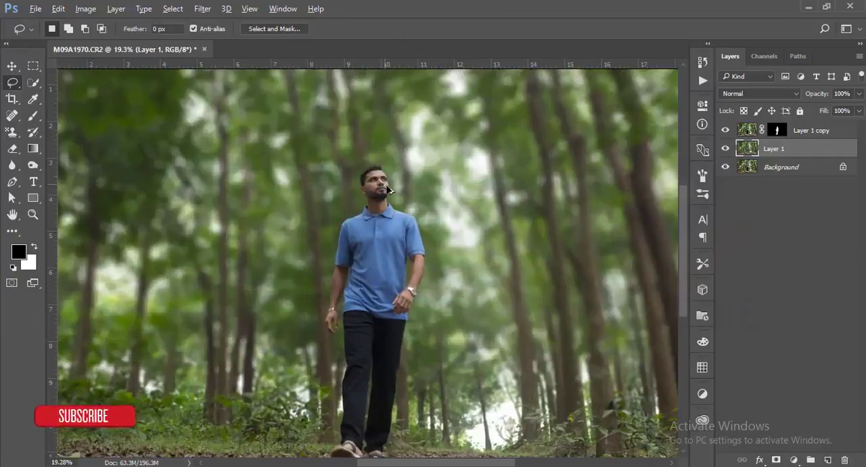
scroll(382, 165, "down", 5)
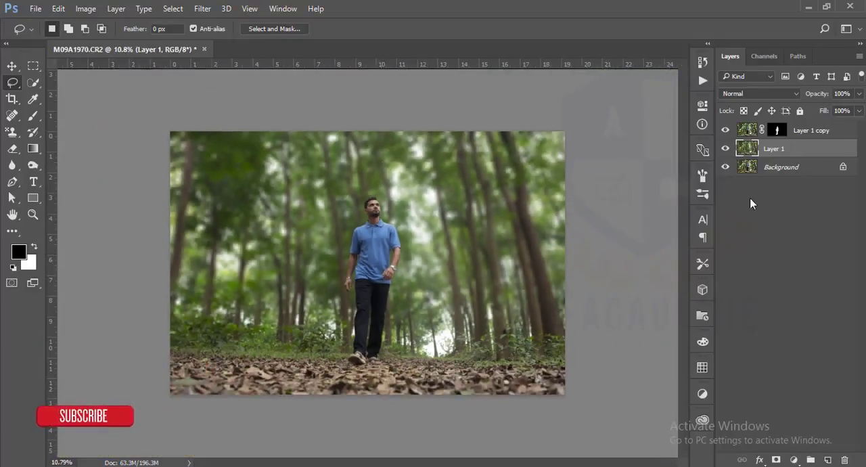
left_click(819, 131, "shift")
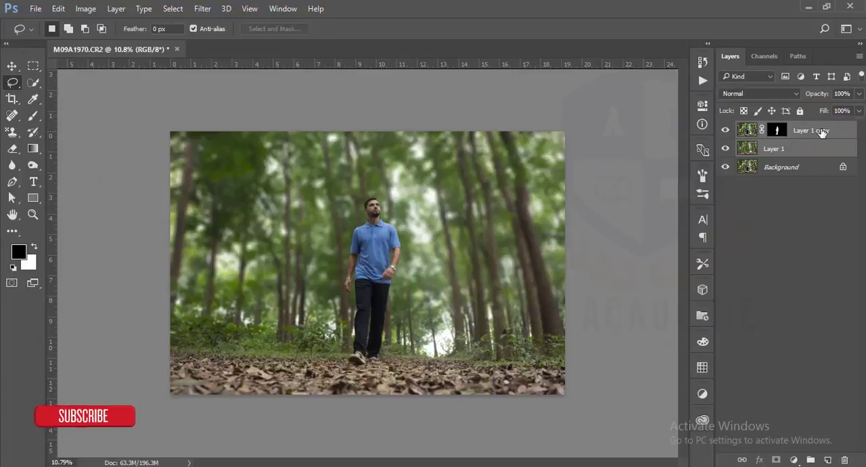
key("ctrl+g")
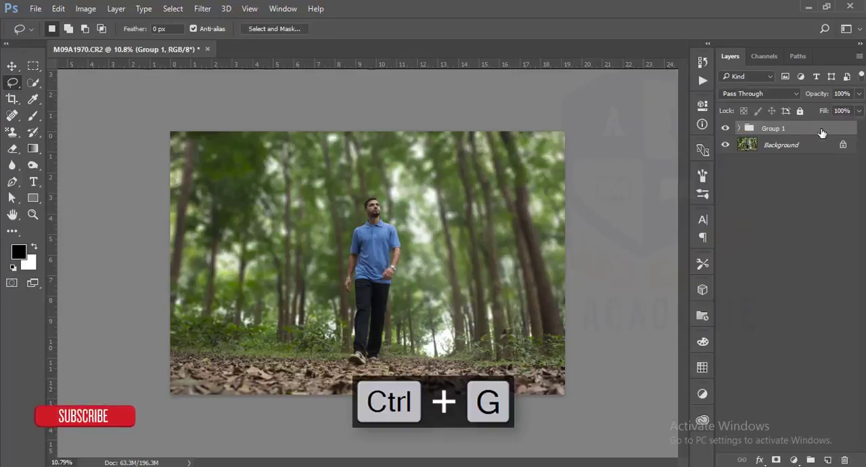
key("ctrl+shift+alt+e")
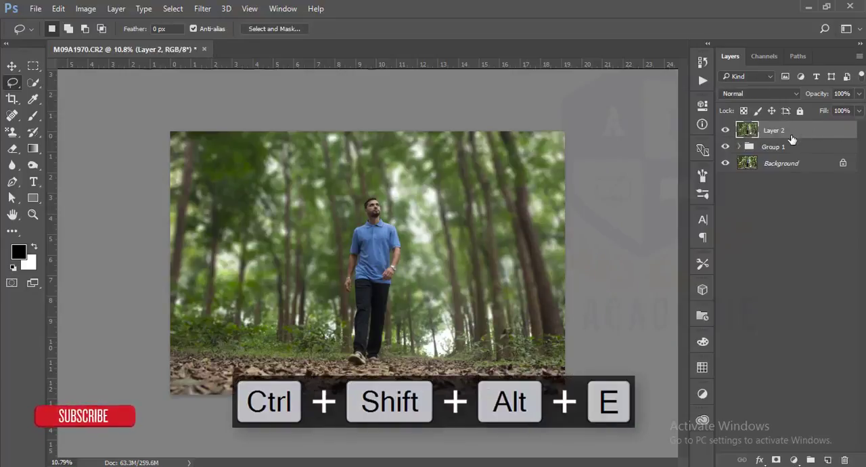
Step: In the Camera Raw Filter on the merged layer, set the Post Crop Vignetting amount to -28 and the Blue Primary hue to -34
left_click(202, 10)
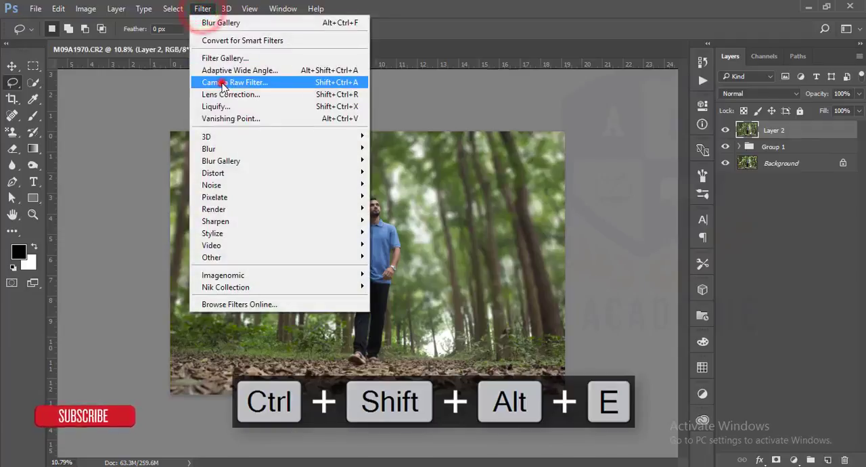
left_click(222, 81)
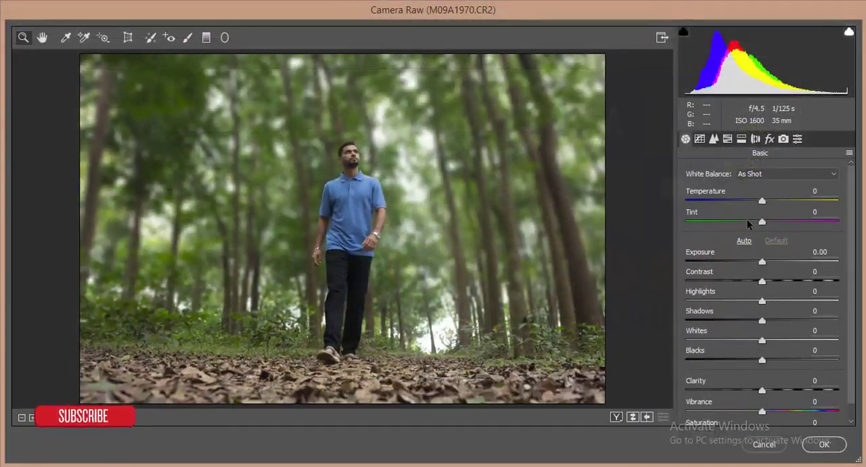
left_click(768, 139)
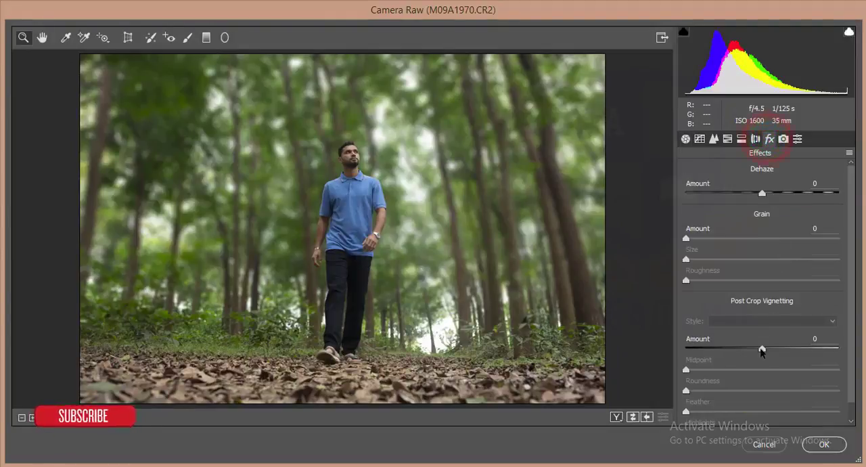
left_click_drag(761, 349, 740, 349)
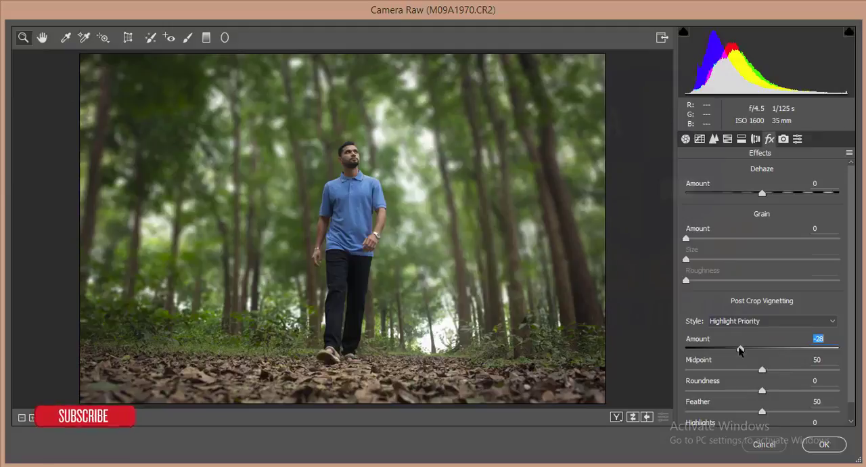
left_click(783, 139)
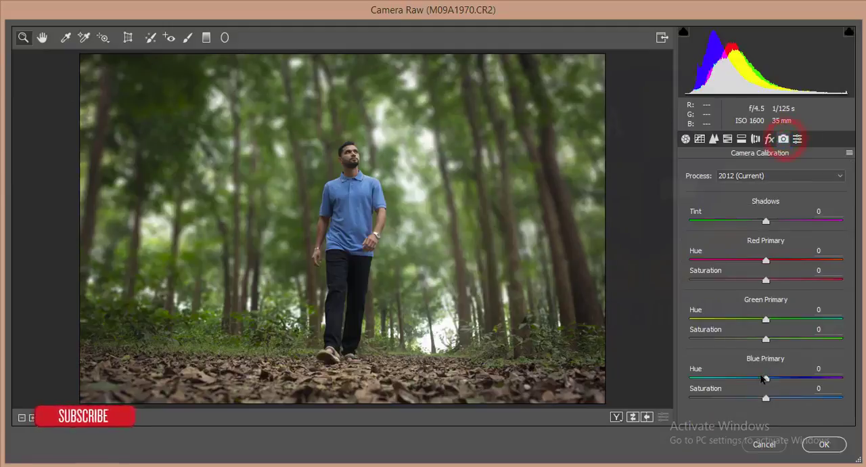
left_click_drag(764, 377, 740, 378)
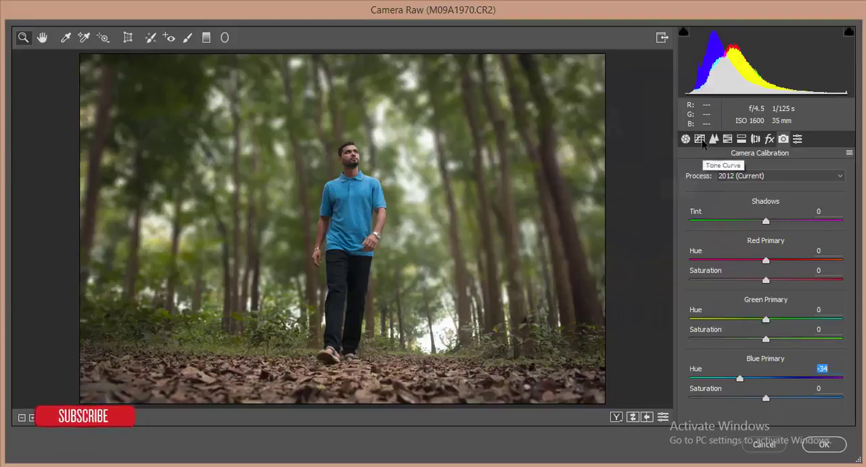
Step: Set the basic Highlights adjustment to -73 and Shadows to +28
left_click(684, 139)
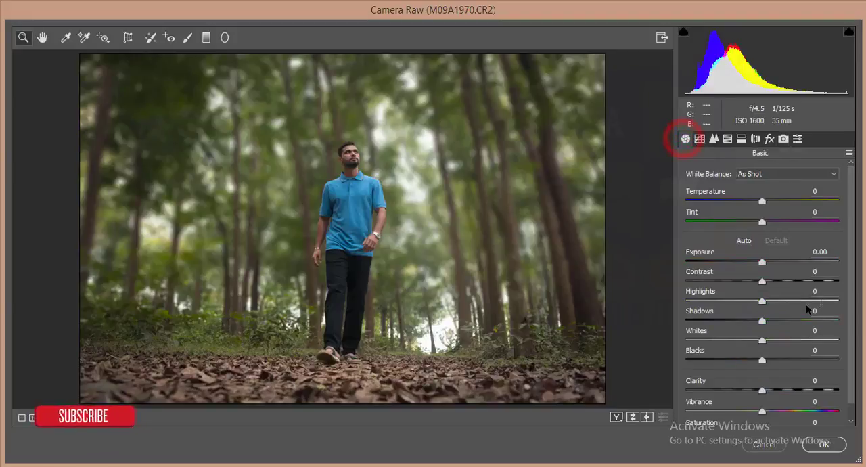
left_click_drag(761, 300, 706, 302)
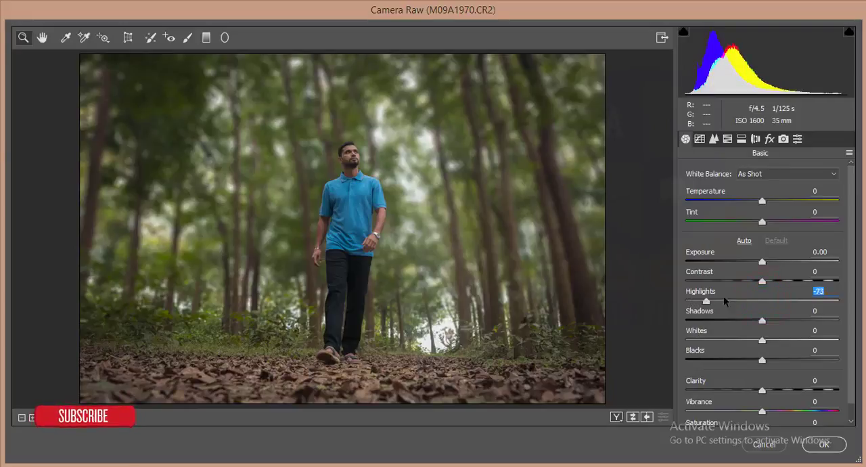
left_click_drag(761, 320, 783, 320)
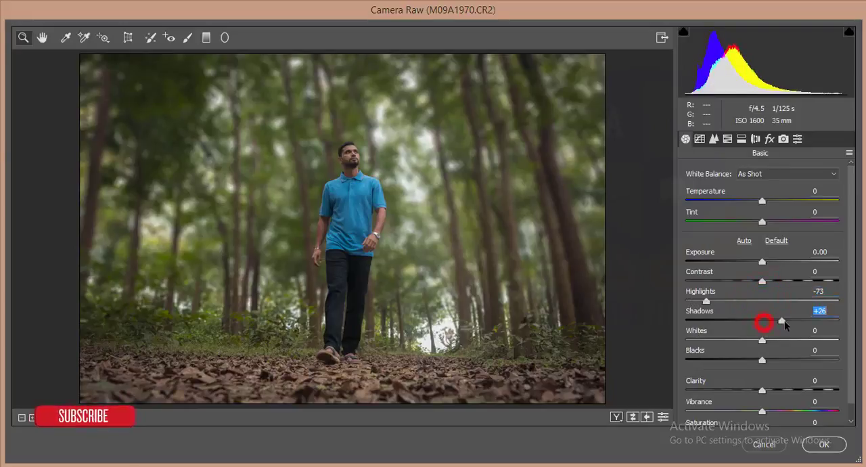
Step: Set the basic Contrast to +19, Exposure to +0.20, Blacks to -18 and Clarity to +21
left_click_drag(762, 281, 765, 263)
left_click(762, 262)
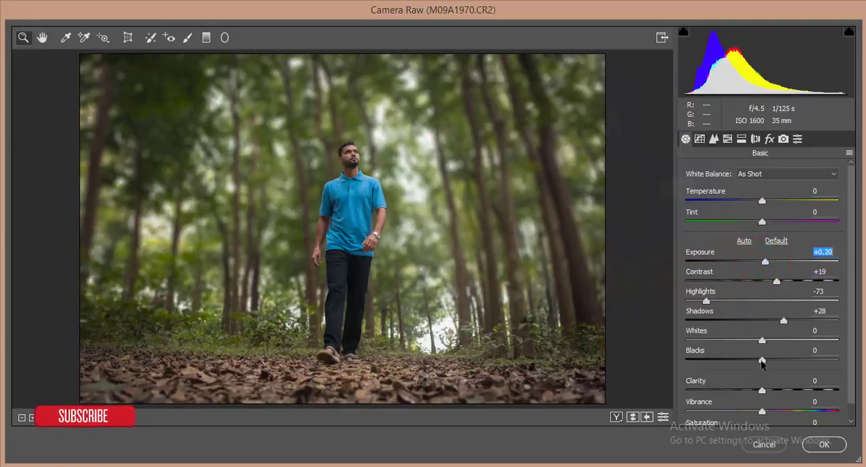
mouse_move(761, 361)
left_mouse_down()
mouse_move(738, 362)
mouse_move(748, 362)
left_mouse_up()
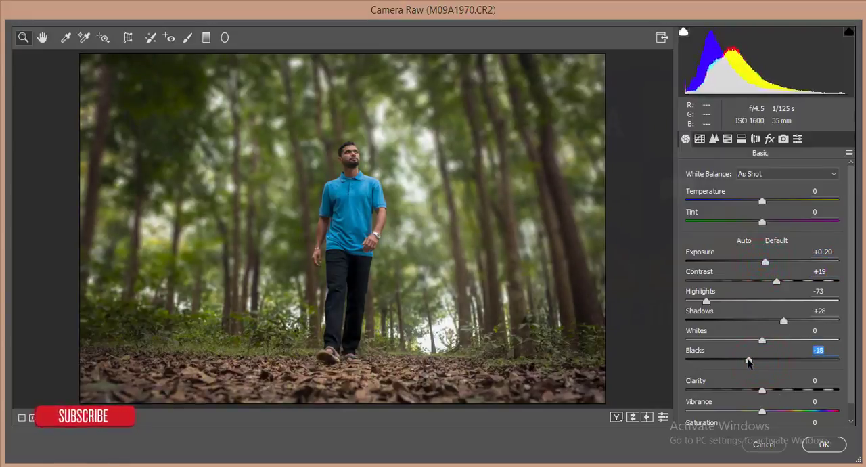
left_click_drag(761, 391, 776, 391)
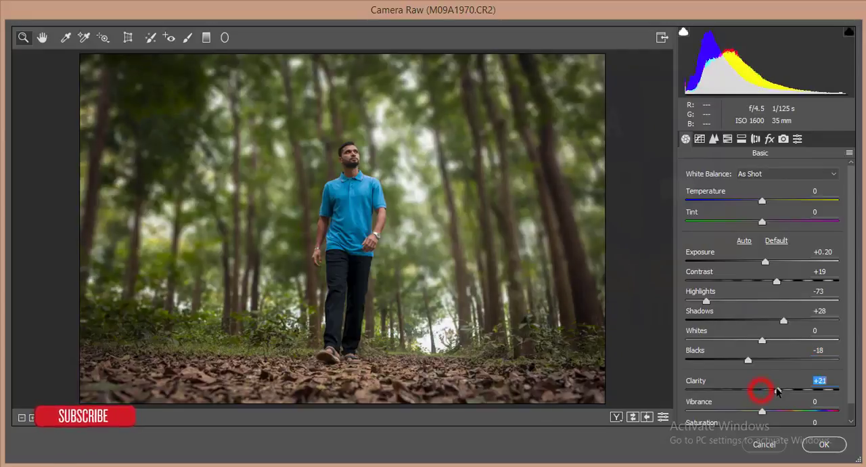
Step: Set the sharpening Amount to 46 and the noise reduction Luminance to 30
left_click(714, 138)
left_click_drag(711, 191, 733, 193)
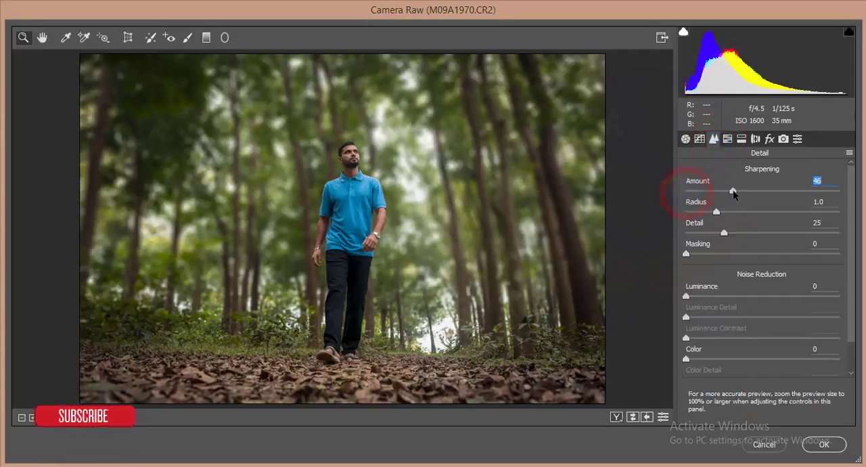
left_click_drag(686, 296, 730, 295)
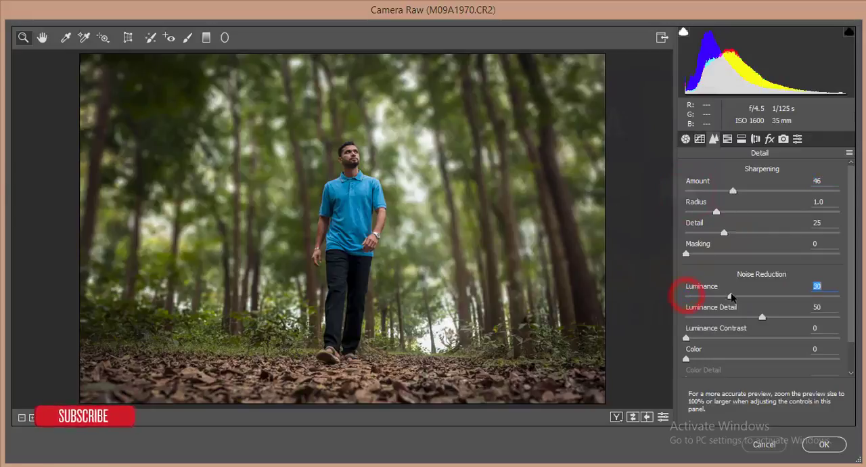
Step: In the HSL luminance adjustments, set Greens to -25, Yellows to -36 and Oranges to +22
left_click(726, 139)
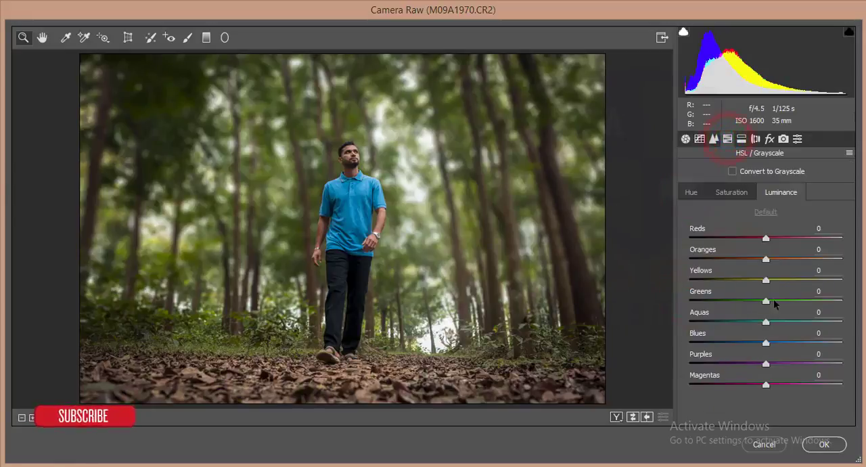
mouse_move(738, 299)
left_mouse_down()
mouse_move(728, 302)
mouse_move(749, 303)
left_mouse_up()
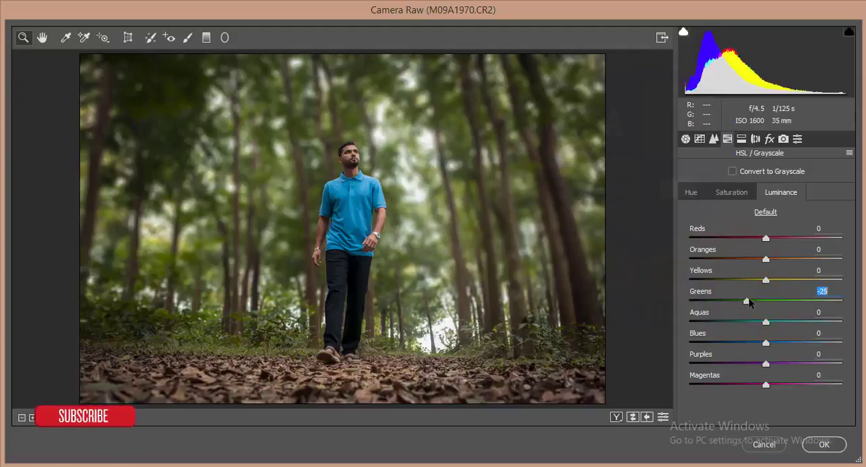
left_click_drag(765, 279, 782, 259)
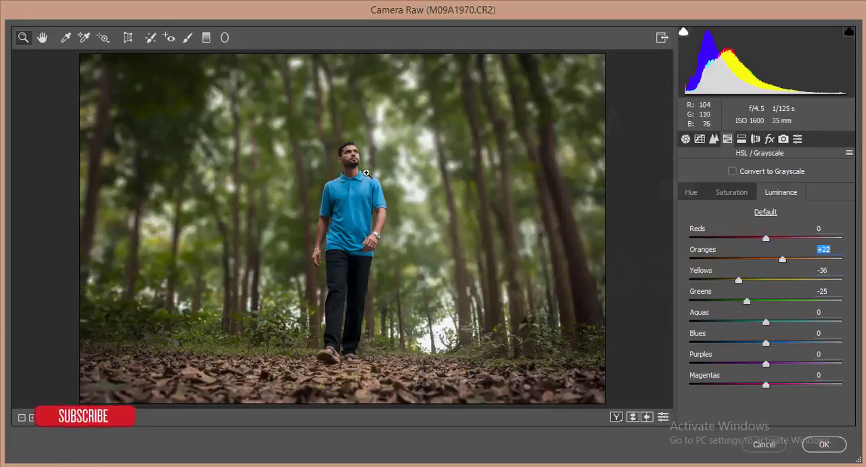
Step: In the HSL saturation adjustments, set Oranges to -12 and Reds to +23, and raise Blues slightly
left_click(728, 195)
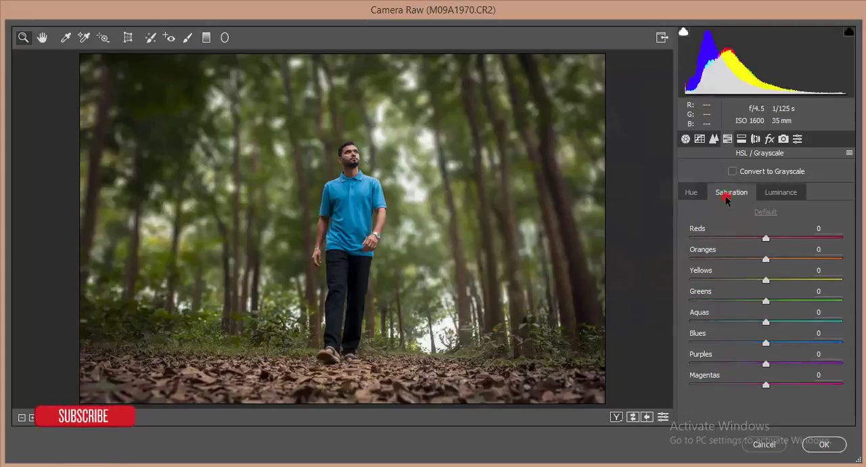
left_click_drag(763, 259, 783, 238)
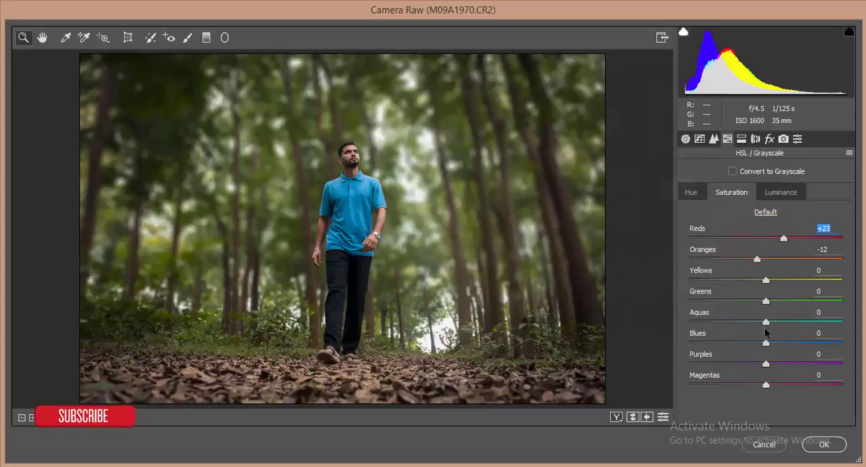
left_click_drag(768, 344, 780, 343)
Step: Lower the HSL luminance of Blues to -13 and check the shirt colour in the preview
left_click(780, 192)
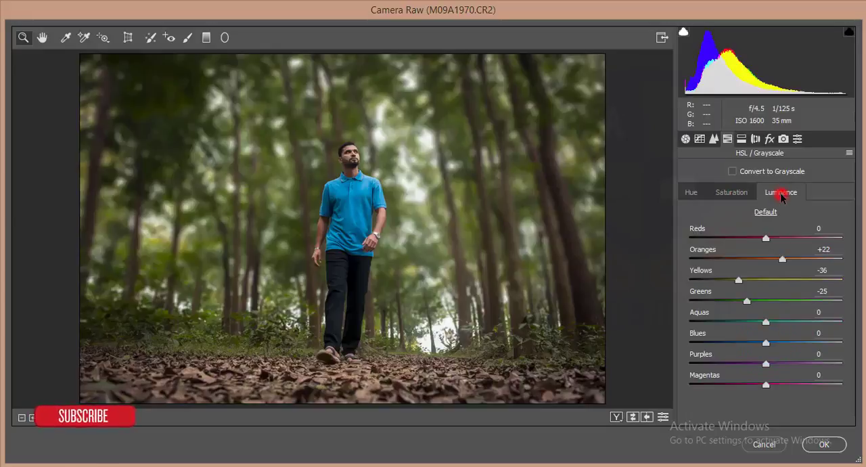
left_click(765, 345)
mouse_move(768, 345)
left_mouse_down()
mouse_move(745, 346)
mouse_move(761, 343)
left_mouse_up()
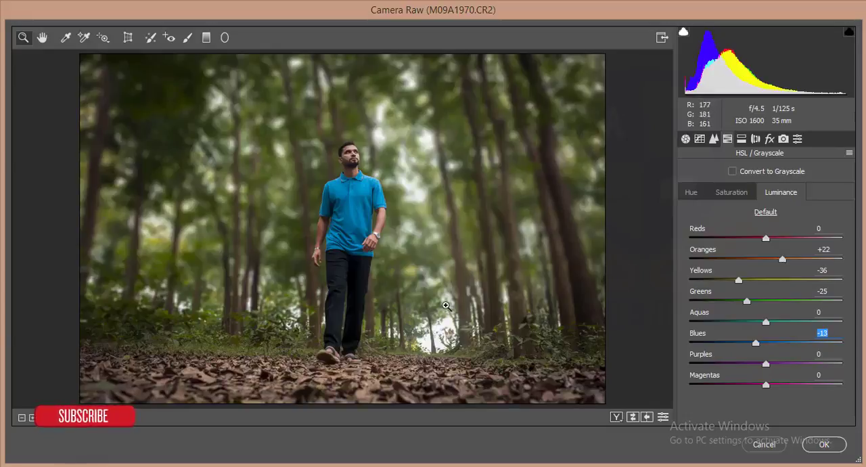
scroll(351, 153, "up", 2)
scroll(369, 156, "down", 1)
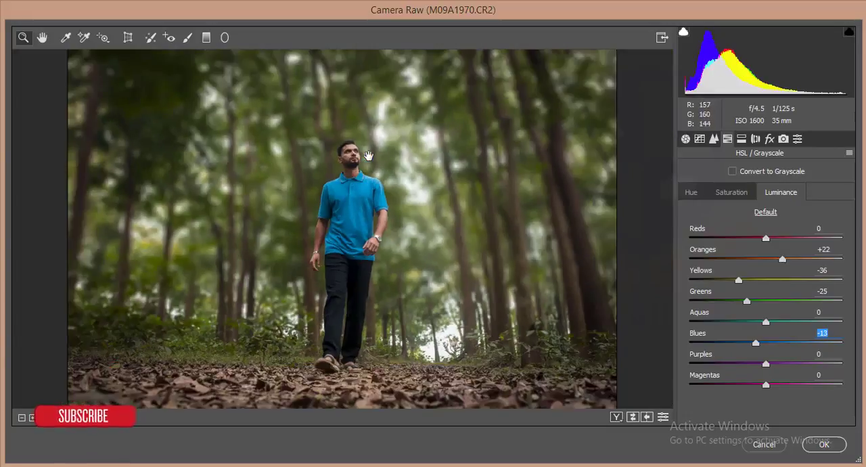
scroll(369, 155, "down", 1)
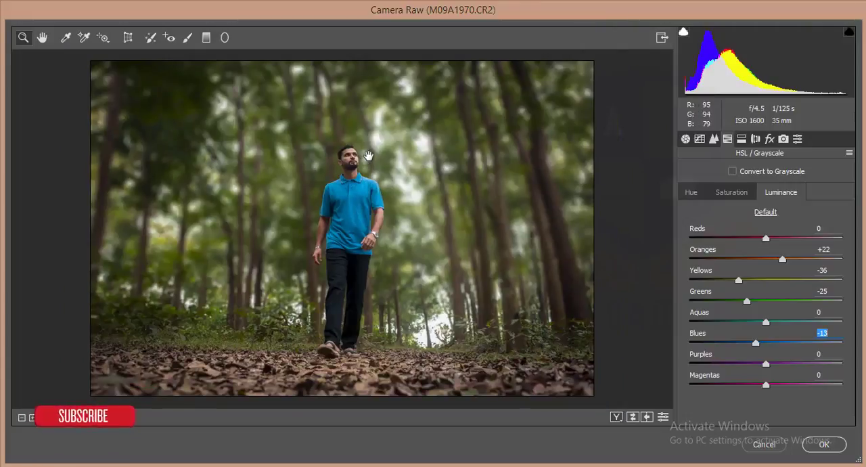
Step: Set the HSL hue of Blues to -8 and apply the Camera Raw filter to the merged layer
left_click(687, 192)
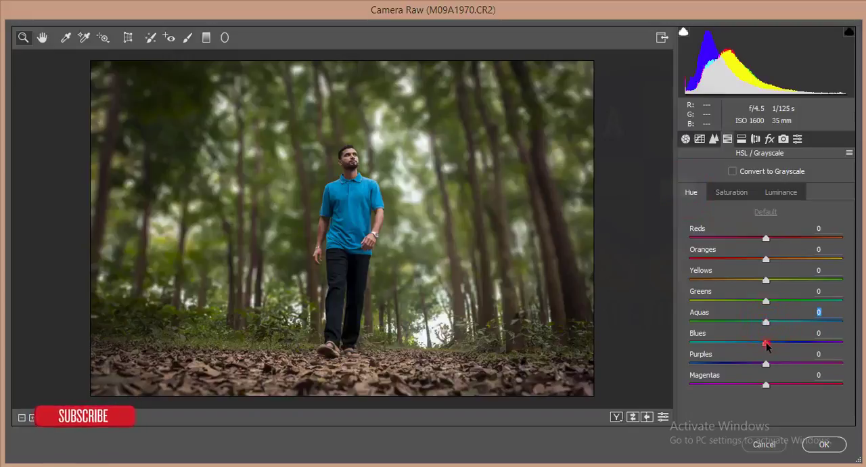
left_click_drag(766, 343, 760, 343)
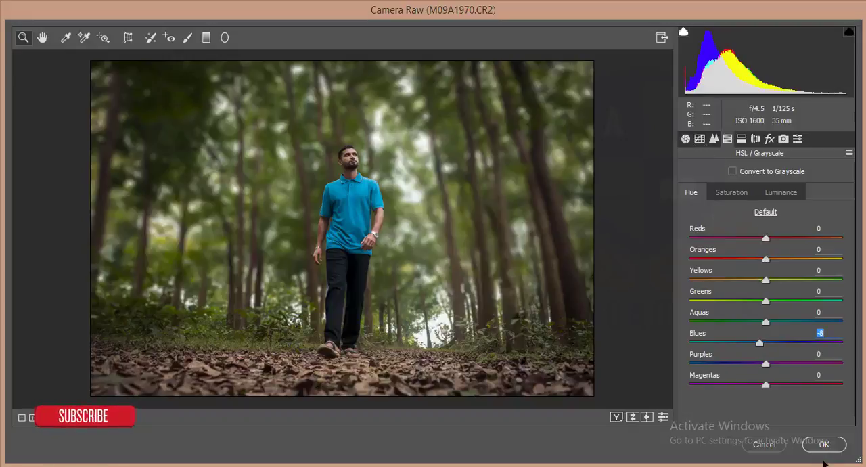
left_click(824, 444)
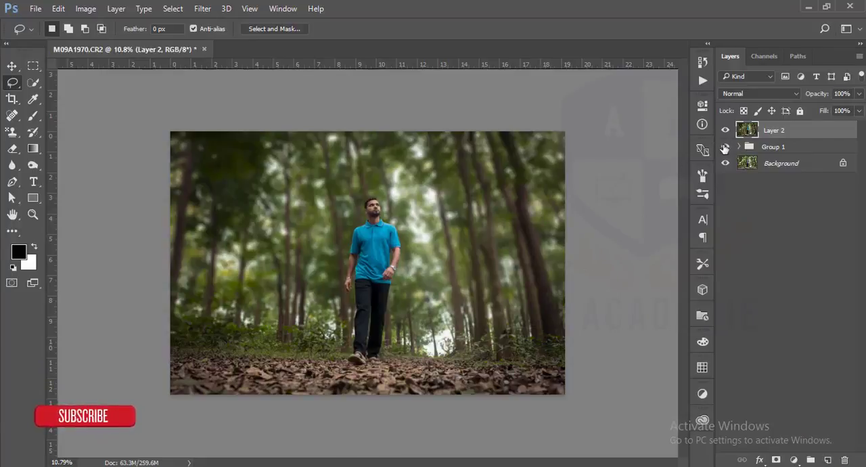
Step: Hide Group 1, switch Layer 2 off and on to compare it with the original, and inspect the man up close
left_click_drag(724, 148, 725, 132)
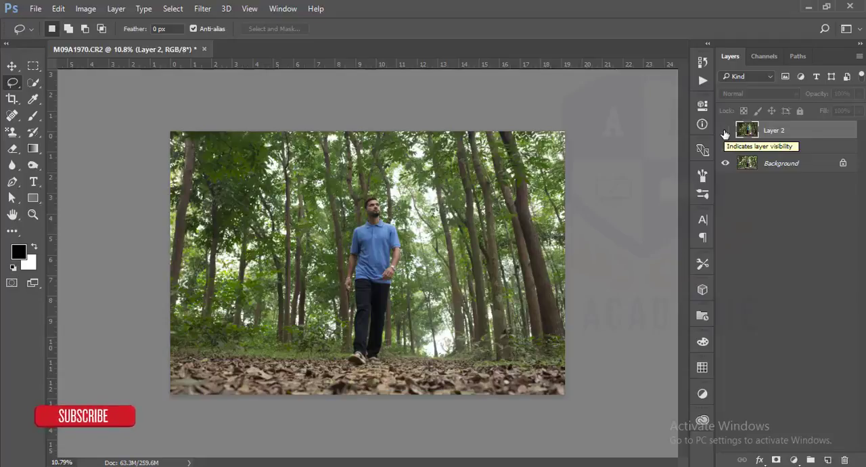
left_click(724, 131)
key("ctrl+0")
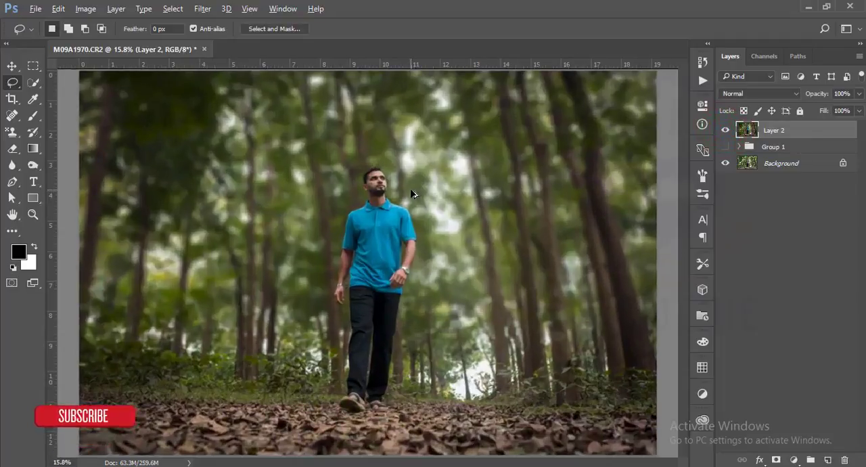
scroll(411, 194, "down", 2)
scroll(406, 190, "up", 6)
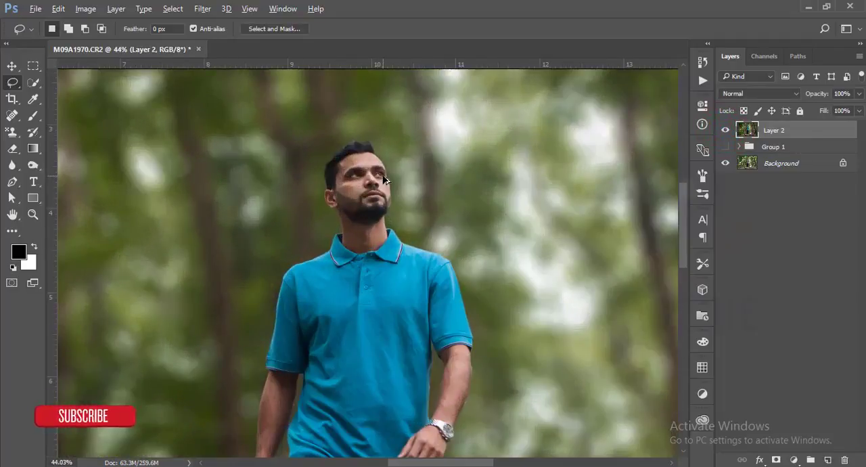
scroll(384, 179, "down", 5)
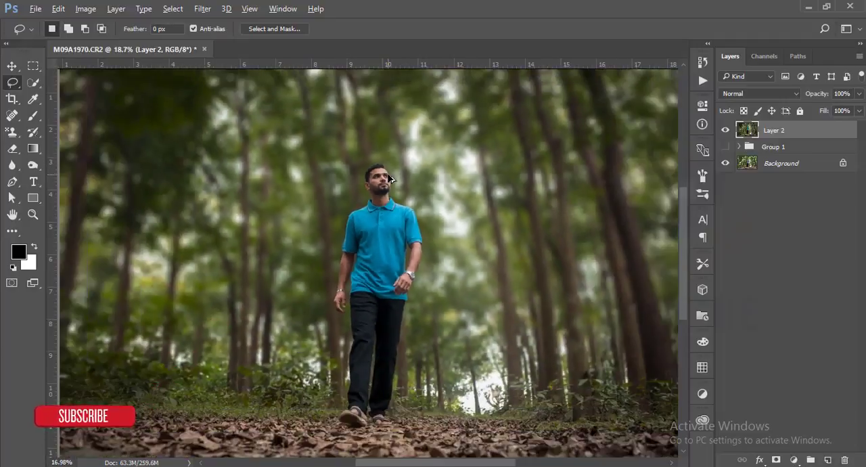
scroll(389, 179, "down", 2)
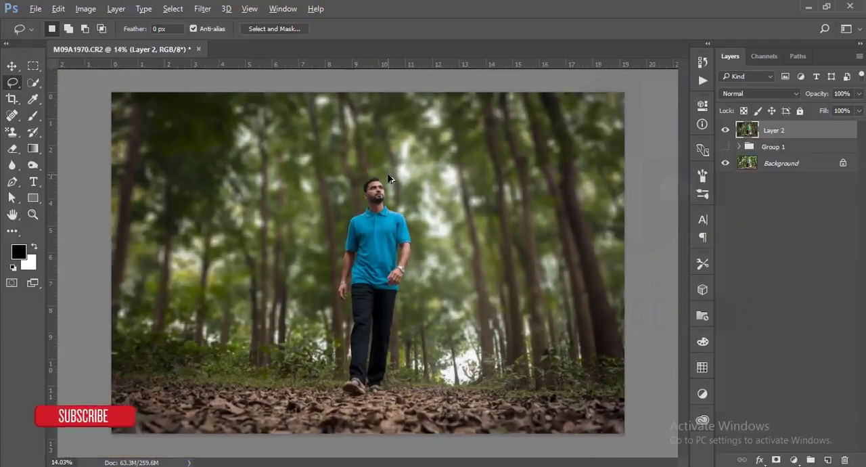
Step: Add a Color Lookup adjustment layer above Layer 2 using the HorrorBlue.3DL LUT and reduce its opacity to 15%
left_click(793, 460)
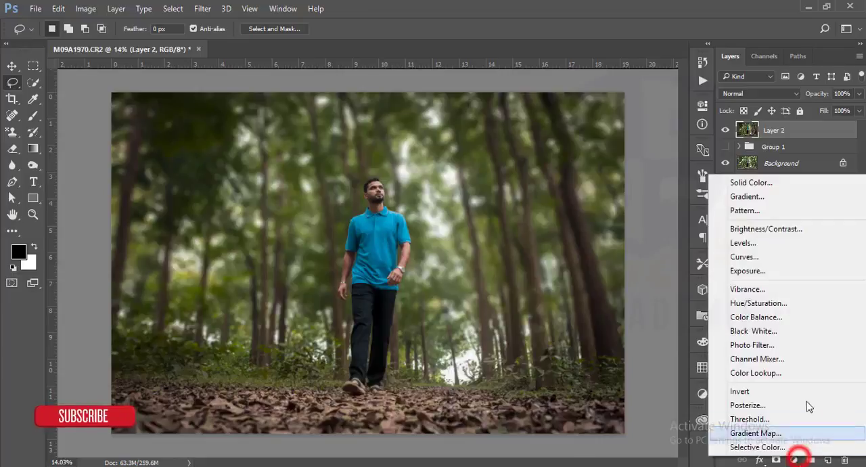
left_click(811, 374)
left_click(616, 141)
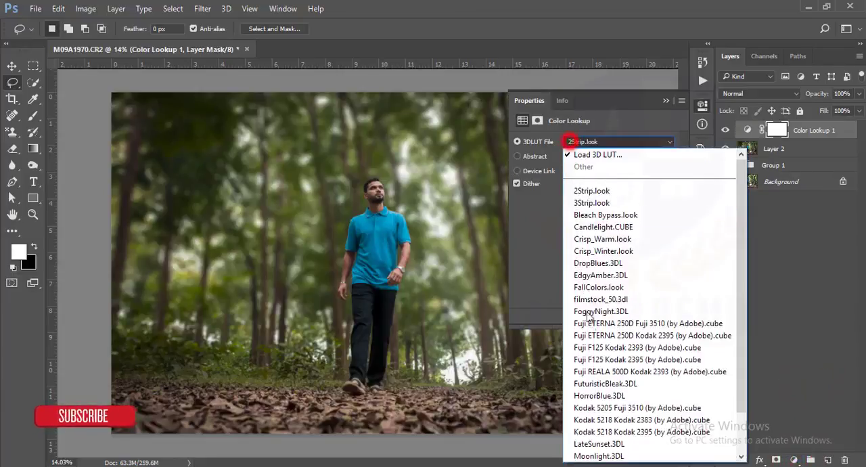
left_click(602, 395)
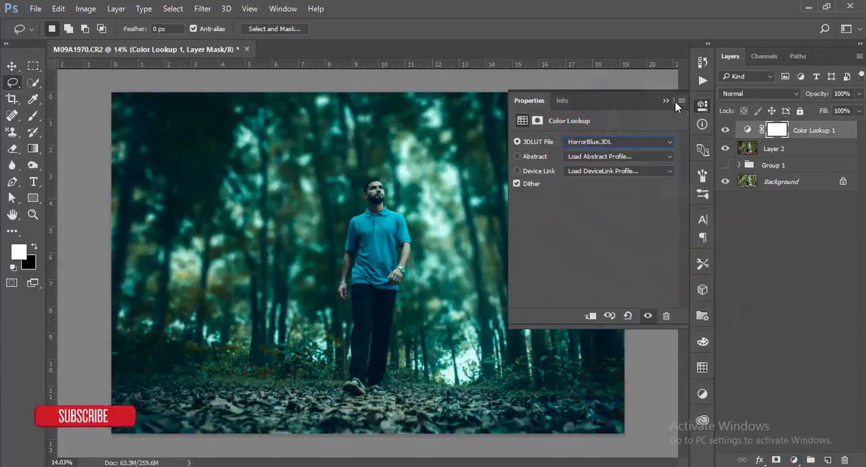
left_click(665, 100)
left_click(858, 94)
left_click_drag(858, 108, 810, 110)
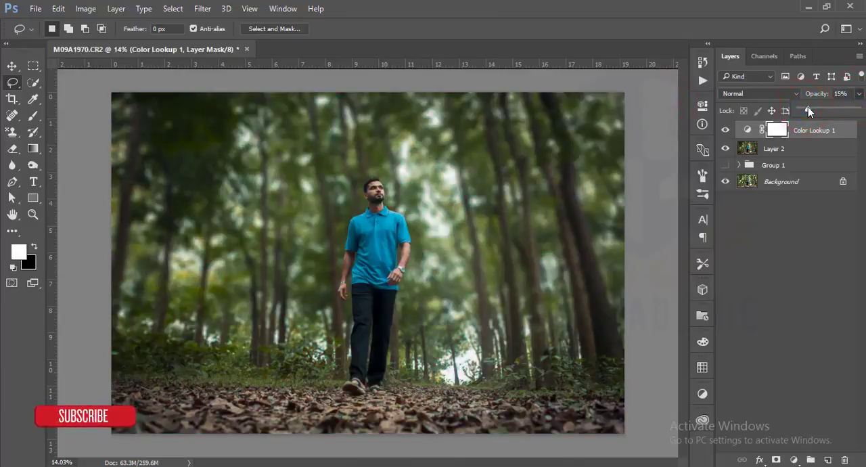
left_click(806, 278)
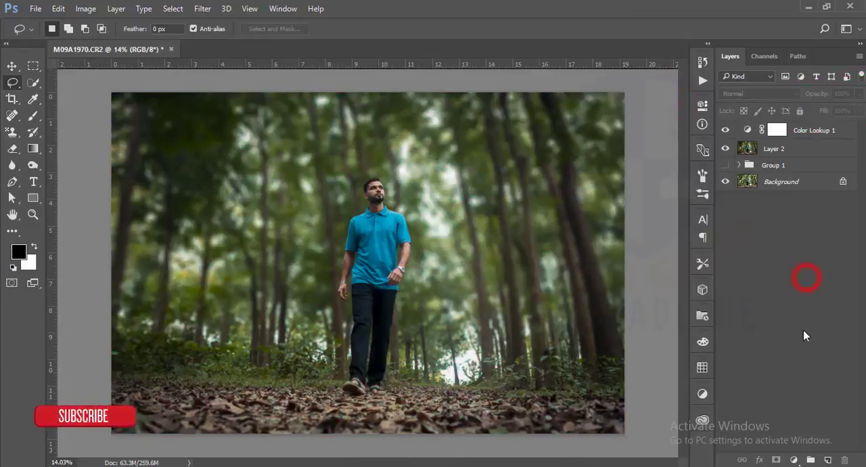
Step: Add a Gradient Map adjustment layer on top using the Violet, Orange preset
left_click(795, 459)
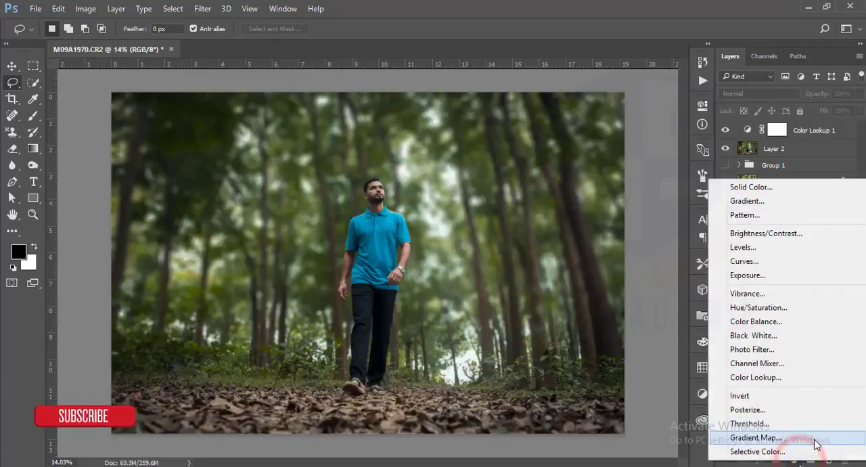
left_click(817, 438)
left_click(619, 146)
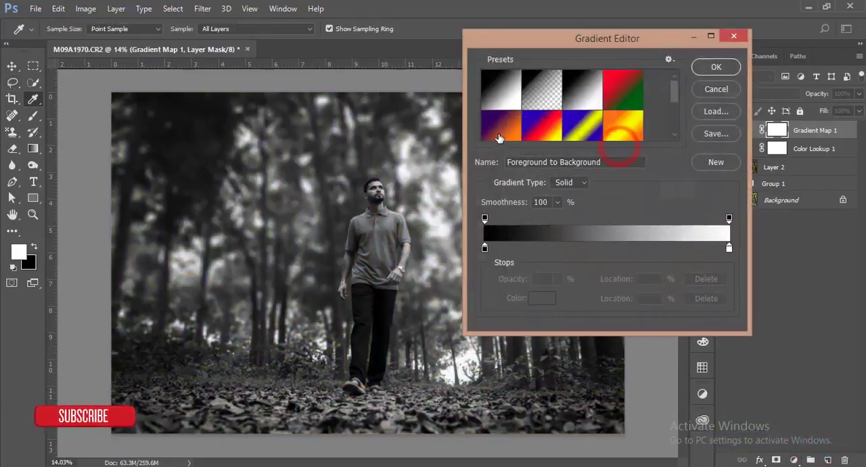
left_click(501, 125)
left_click(705, 66)
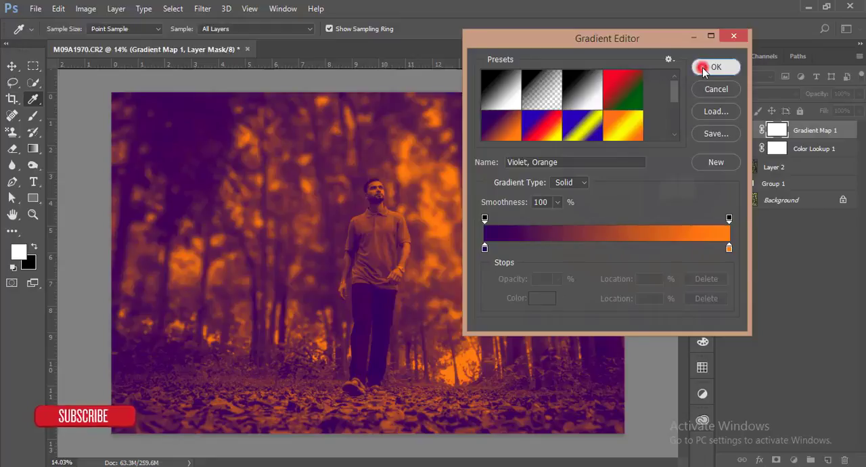
Step: Set the Gradient Map layer's blend mode to Soft Light and its fill to 14%
left_click(736, 95)
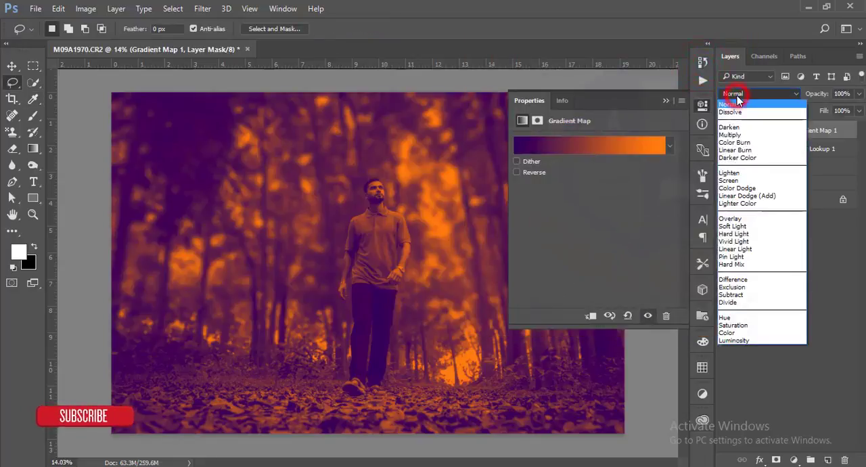
left_click(733, 226)
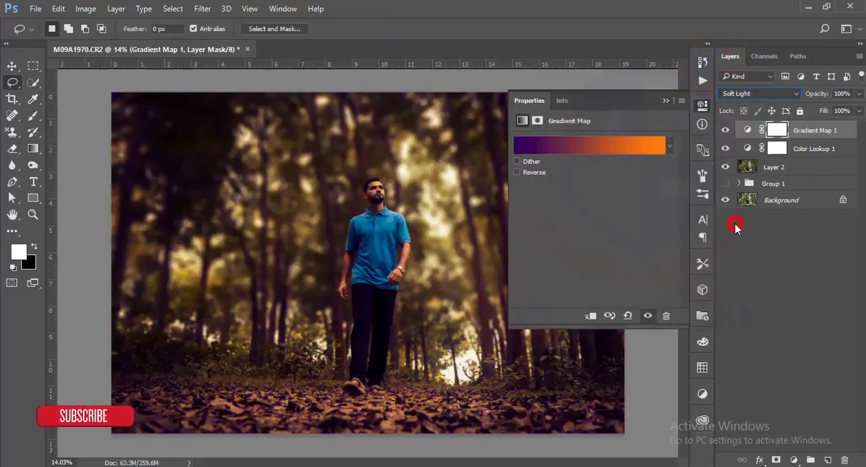
left_click(858, 111)
left_click(809, 126)
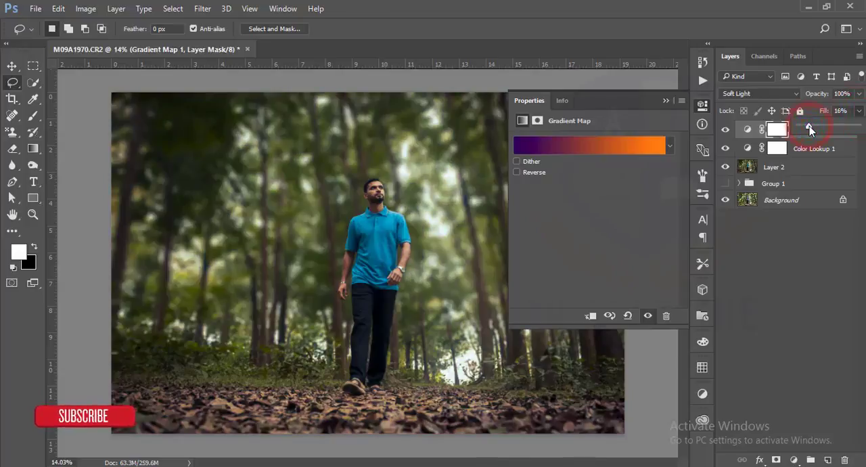
left_click(665, 102)
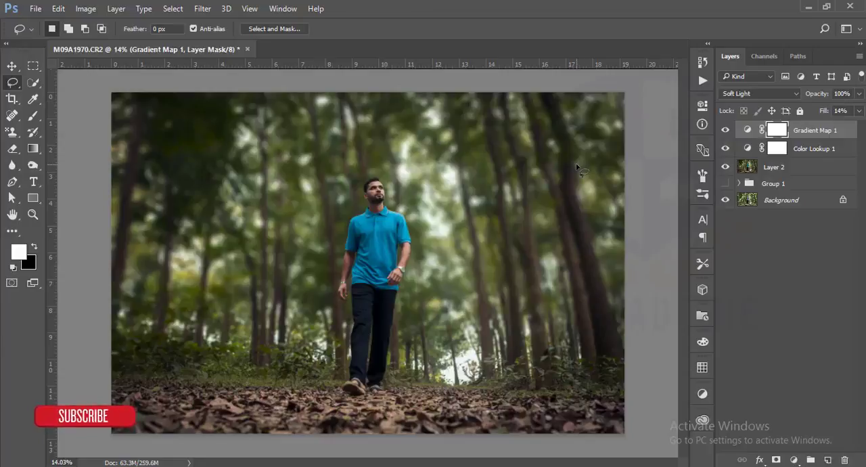
left_click(12, 66)
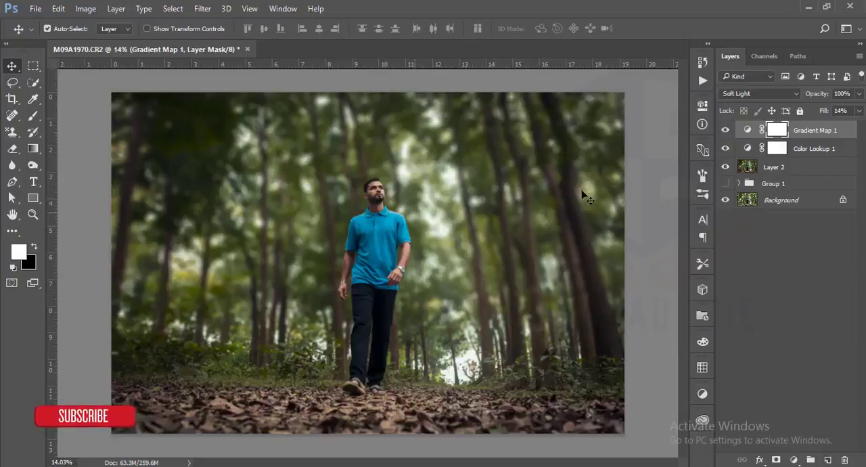
Step: Place heavenly_light_by_greyghost_stock.jpg from the light folder in Documents as an embedded image above the Gradient Map layer
left_click(34, 9)
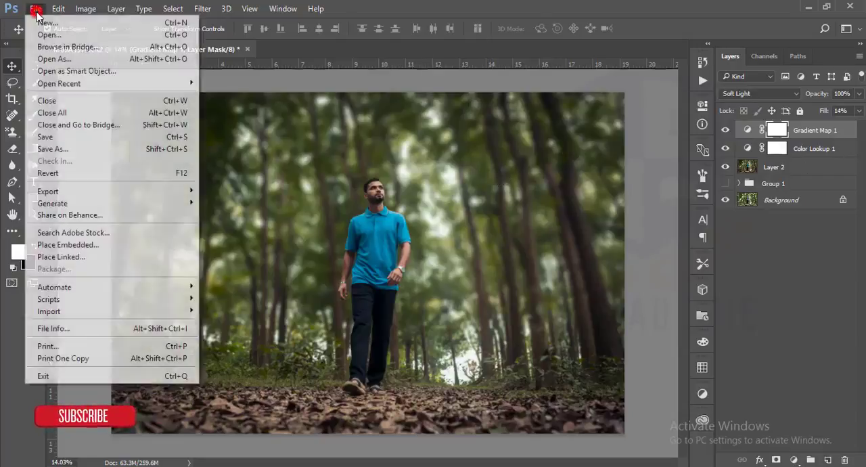
left_click(66, 245)
left_click(207, 31)
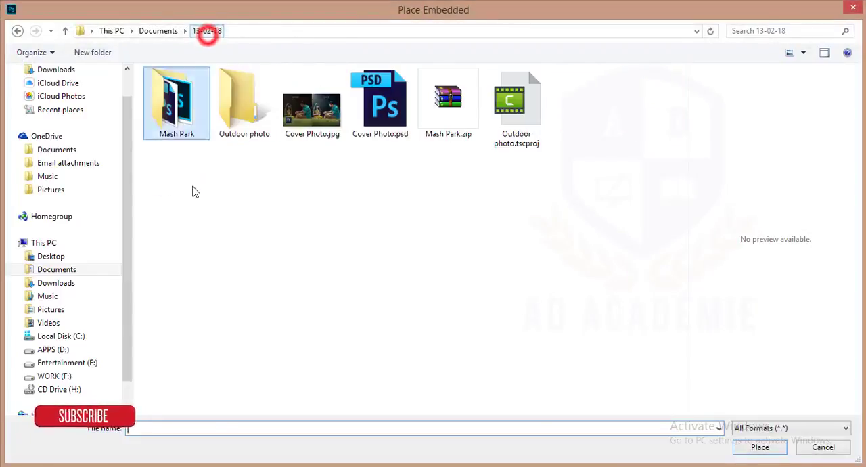
left_click(158, 30)
left_click(280, 239)
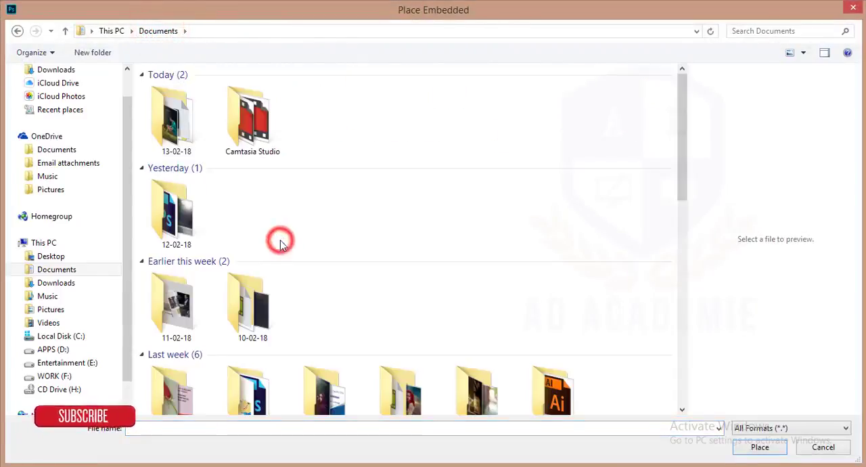
scroll(280, 241, "down", 5)
double_click(491, 132)
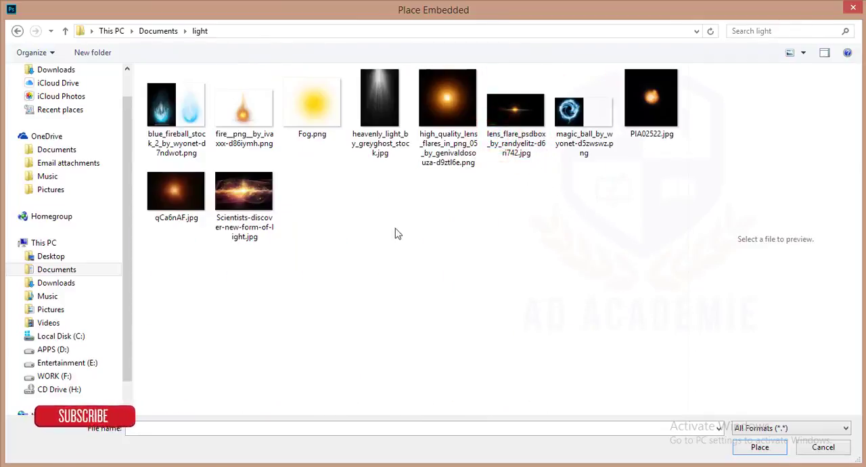
left_click(373, 88)
left_click(775, 449)
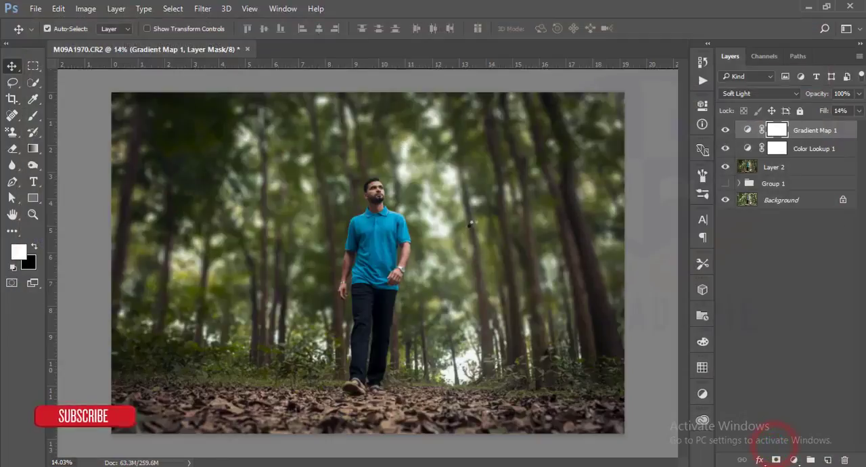
Step: Rotate the placed light image 45°, move it to the photo's upper-right corner, and rasterize its layer
left_click_drag(500, 100, 580, 217)
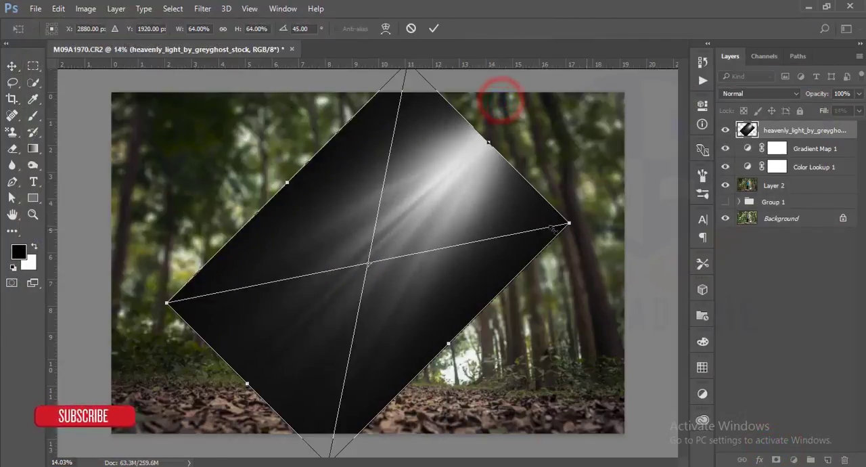
left_click_drag(467, 223, 562, 135)
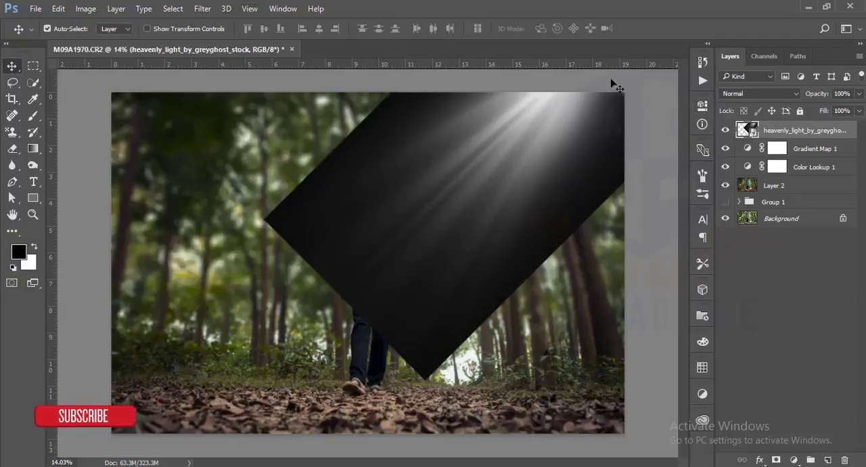
right_click(776, 130)
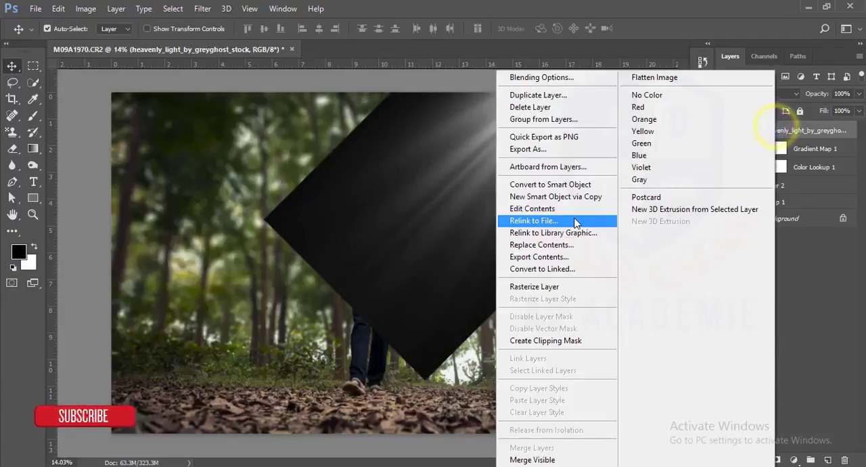
left_click(580, 286)
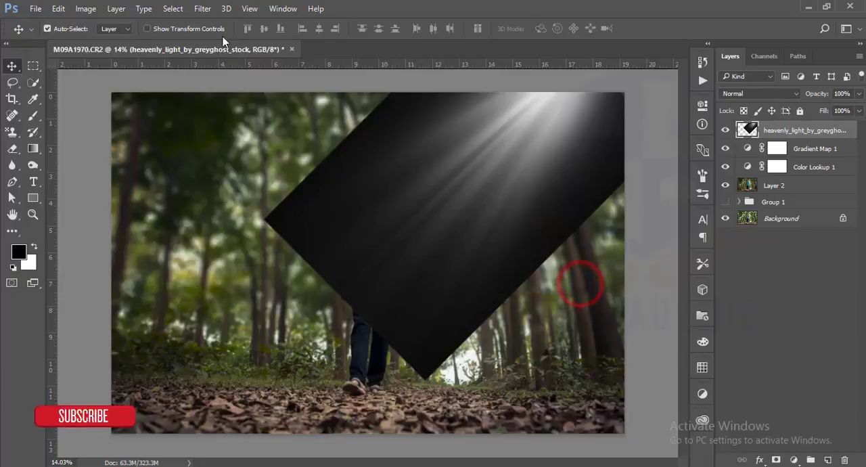
Step: Apply a Gaussian Blur with a 167.6-pixel radius to the light image layer
left_click(204, 9)
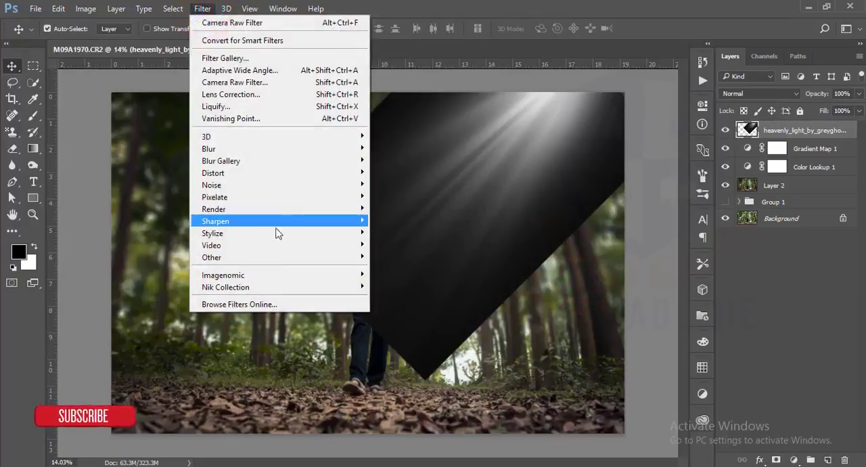
mouse_move(344, 163)
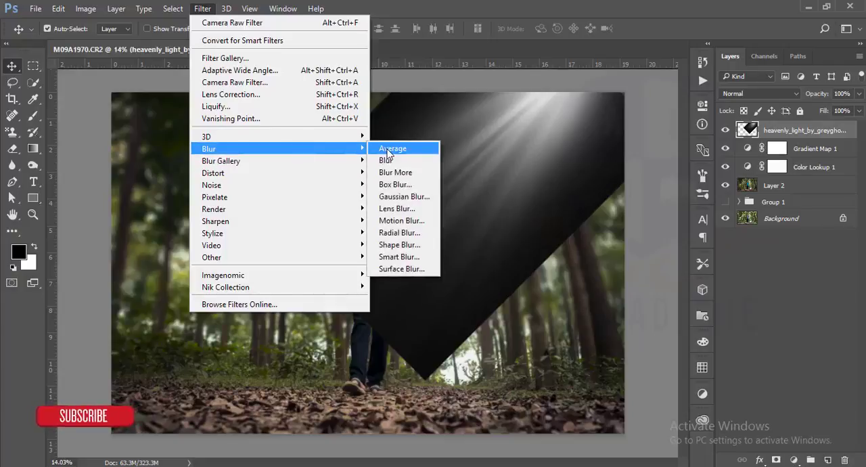
left_click(402, 196)
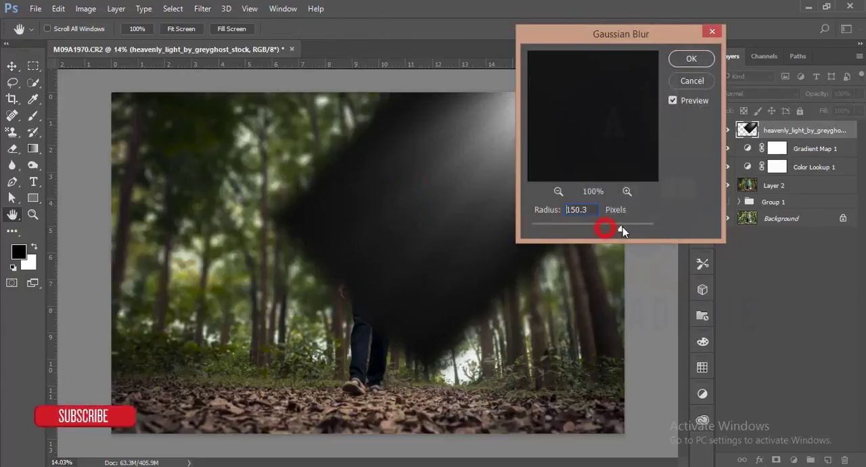
left_click_drag(622, 230, 625, 227)
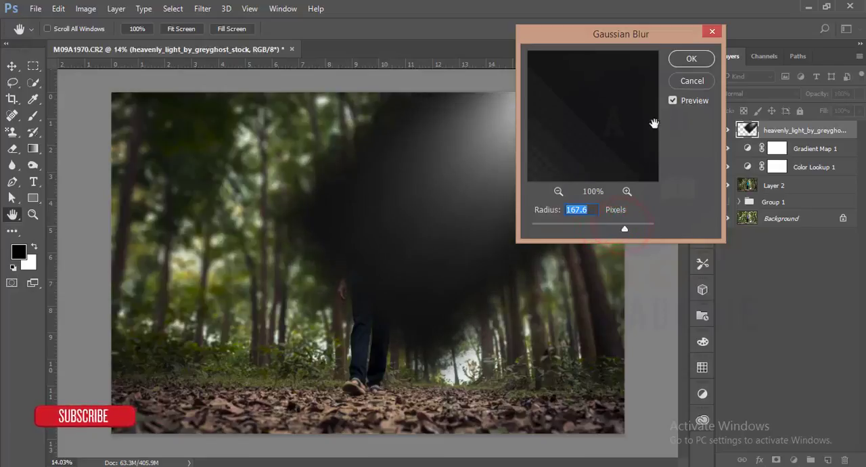
left_click(685, 62)
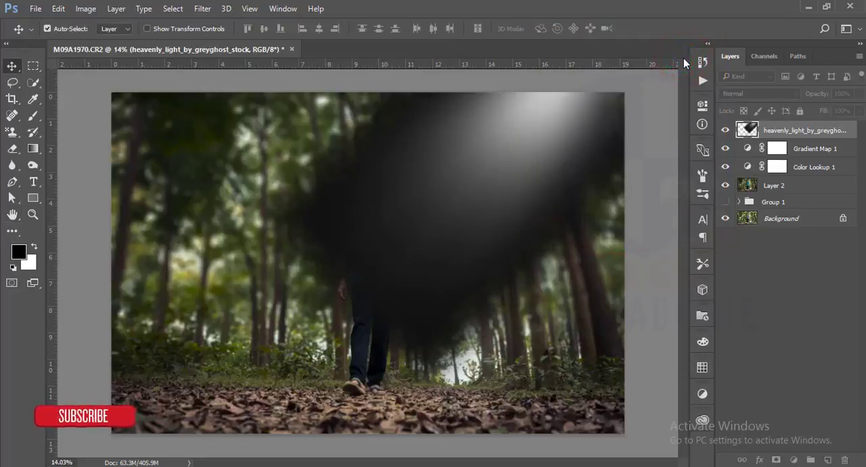
Step: Try the light layer in Screen mode, shifted slightly at the photo's upper right, and delete the layer
left_click(729, 96)
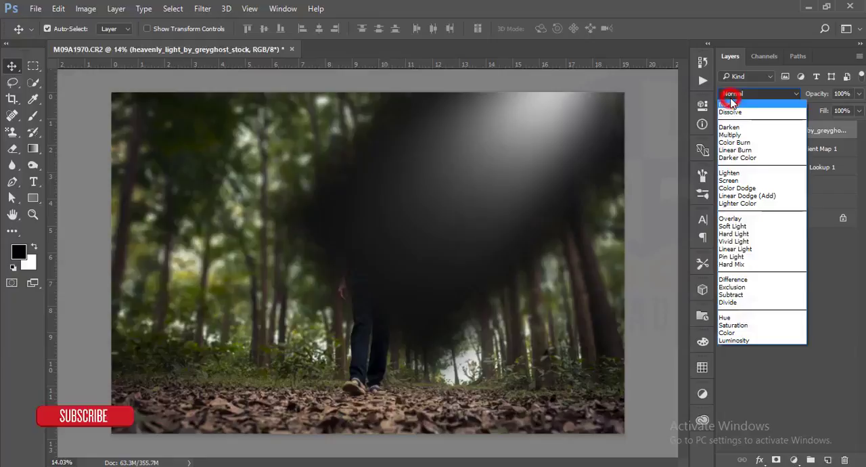
left_click(737, 181)
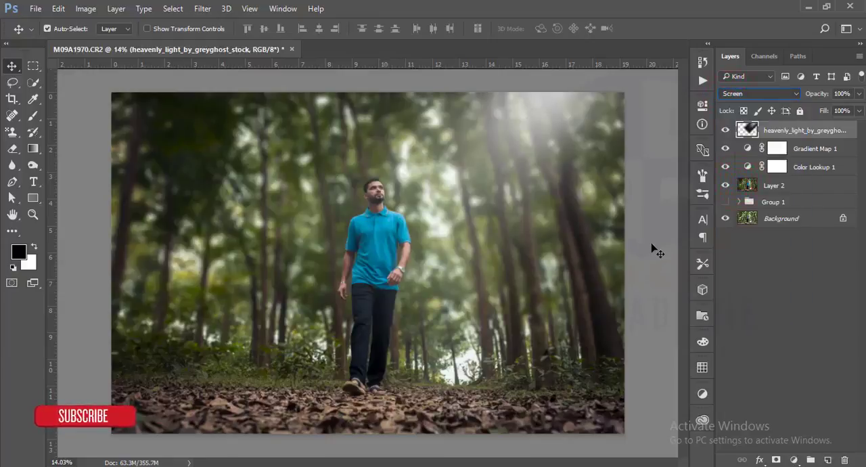
mouse_move(549, 120)
left_mouse_down()
mouse_move(572, 128)
mouse_move(565, 122)
mouse_move(549, 131)
mouse_move(568, 132)
mouse_move(530, 147)
mouse_move(560, 163)
mouse_move(583, 145)
mouse_move(545, 136)
left_mouse_up()
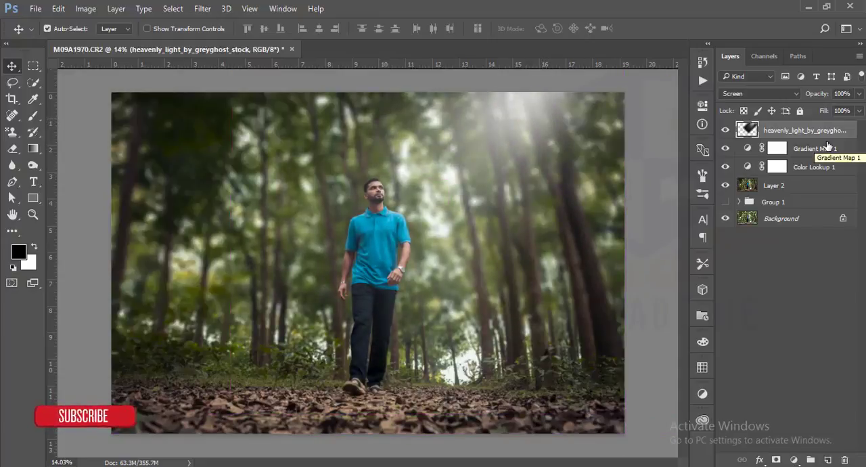
key("Delete")
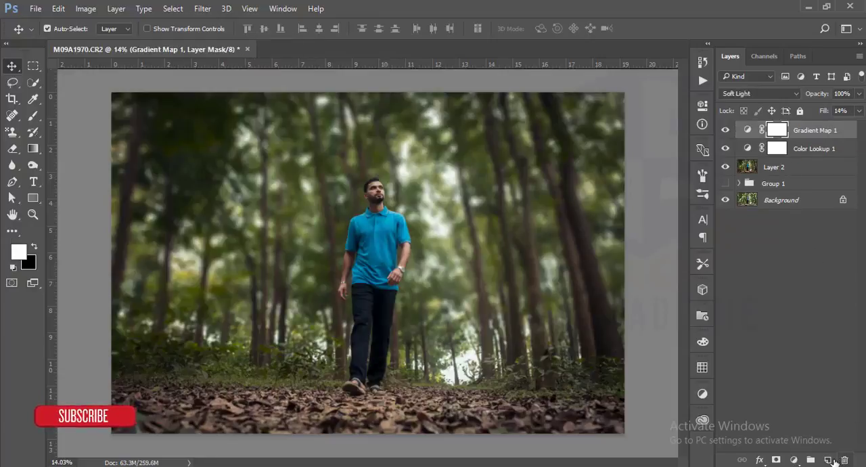
Step: Add an empty layer above Gradient Map 1 and choose a narrow 2500 px light-ray tip for the Brush tool
left_click(829, 460)
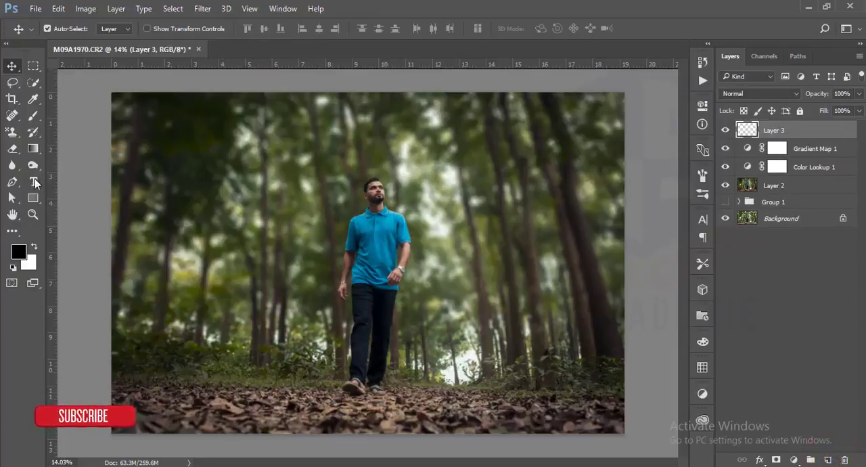
left_click(33, 115)
right_click(309, 151)
scroll(767, 315, "down", 5)
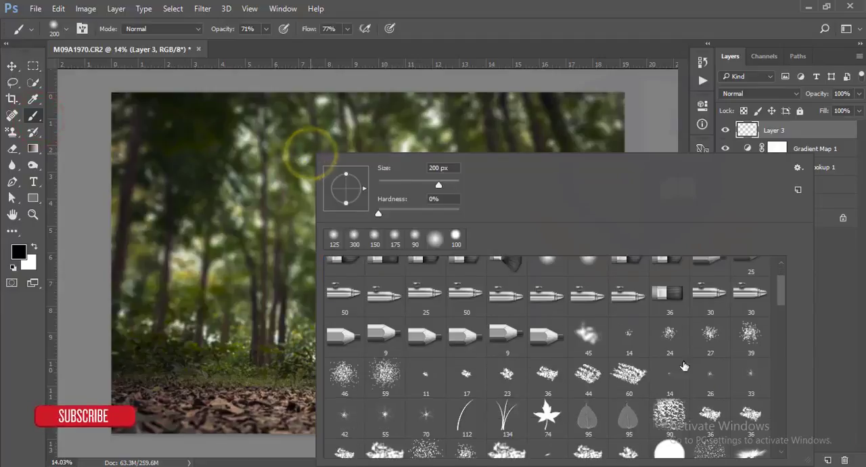
mouse_move(779, 298)
left_mouse_down()
mouse_move(792, 403)
mouse_move(786, 365)
left_mouse_up()
mouse_move(783, 401)
left_mouse_down()
mouse_move(783, 432)
mouse_move(769, 324)
left_mouse_up()
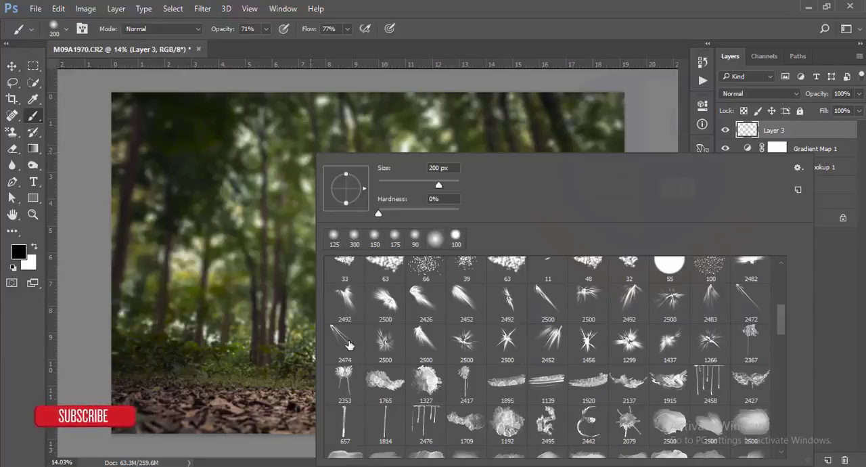
left_click(542, 297)
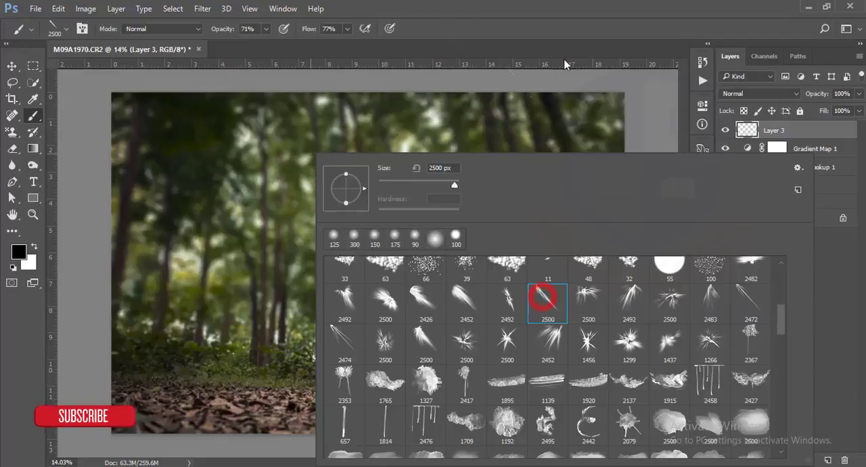
Step: Undo a black test stamp on Layer 3, switch the foreground colour to white, and try the narrow ray brush again
left_click(184, 176)
key("ctrl+alt+z")
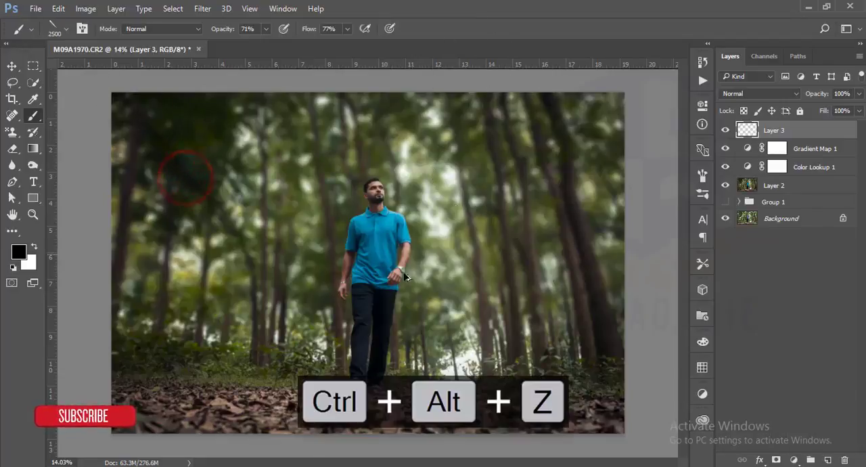
left_click(34, 246)
left_click(506, 139)
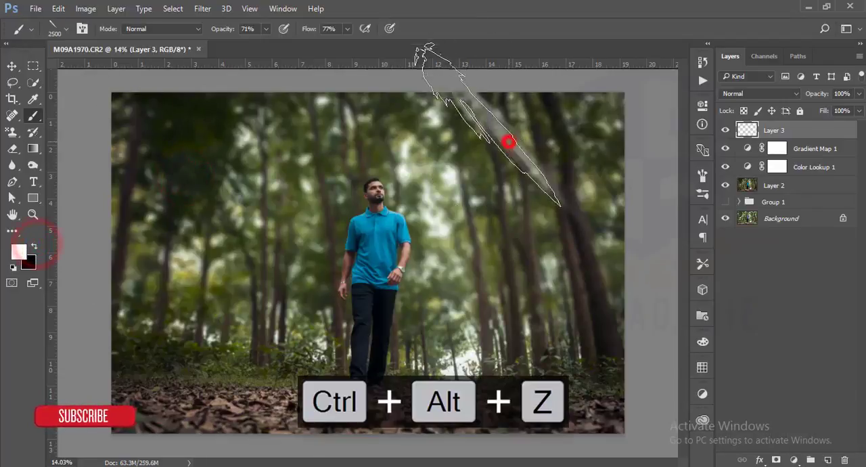
Step: Choose a wider 2500 px light-ray brush tip and set its angle to -88° so the rays fan down from the upper right
right_click(464, 213)
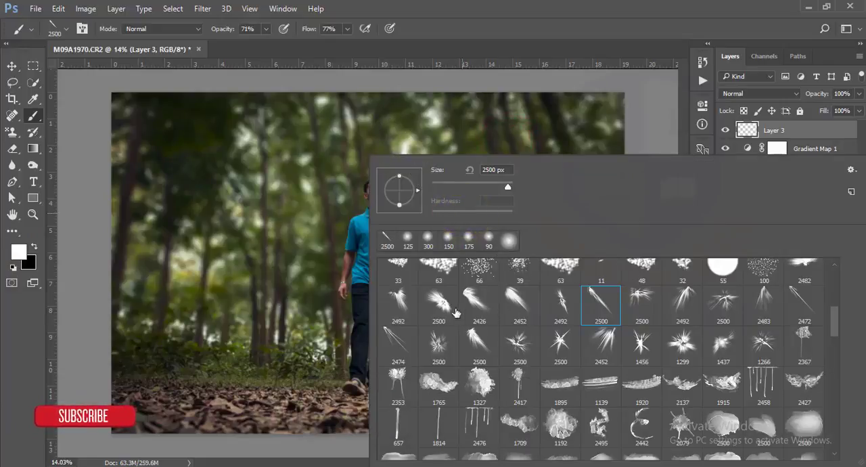
left_click(479, 342)
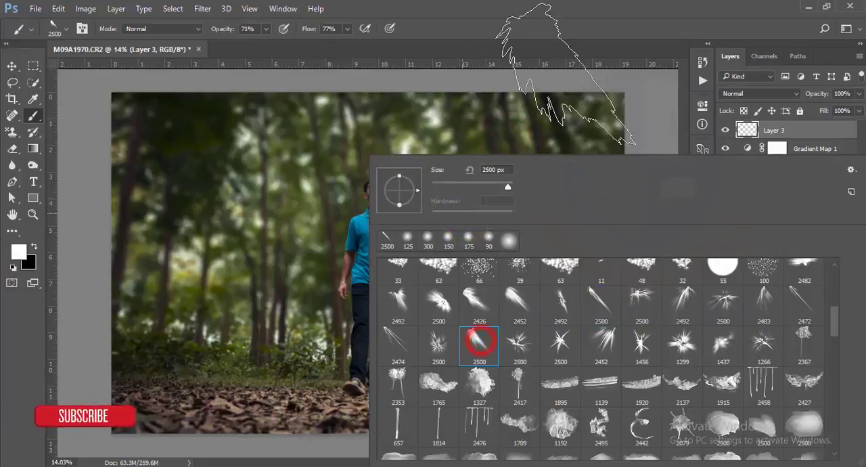
left_click(82, 28)
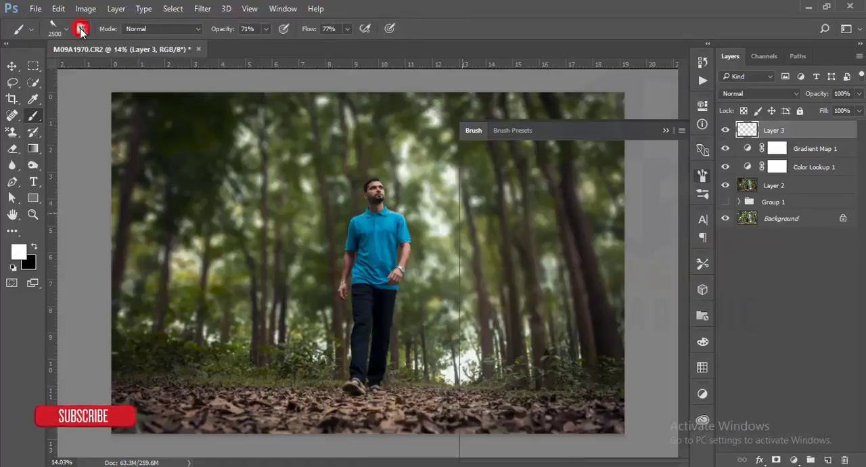
left_click(58, 28)
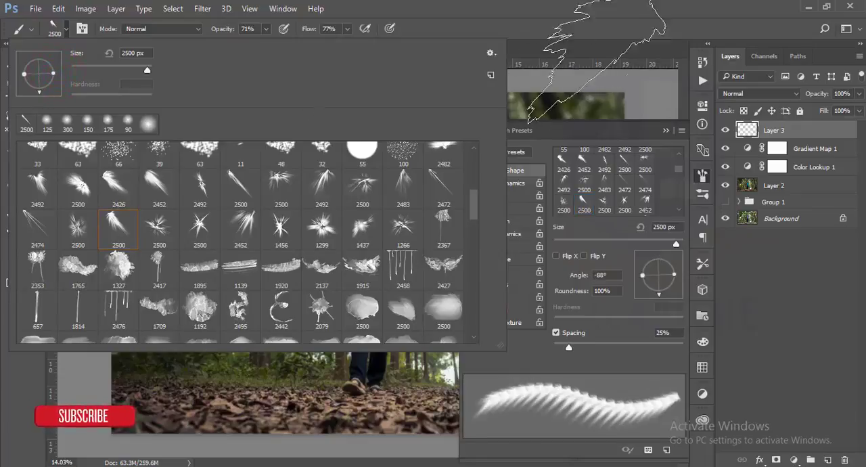
left_click(569, 21)
left_click(665, 132)
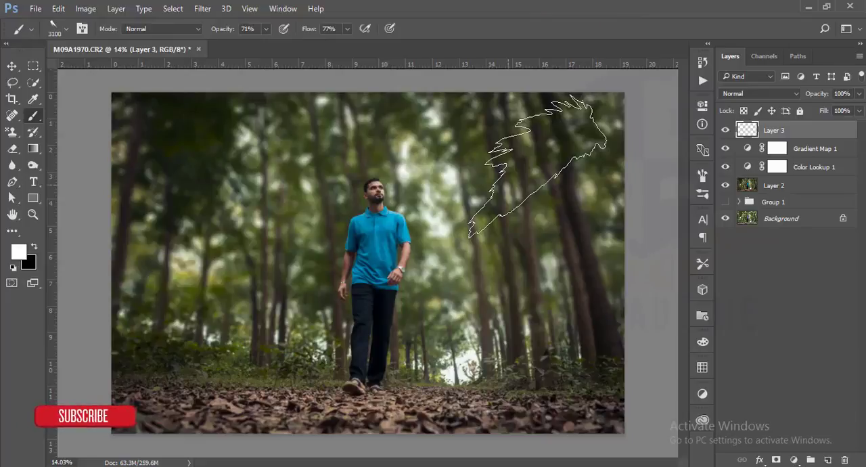
Step: Enlarge the ray brush to 5000 px and stamp white light rays on Layer 3 across the photo's upper-right area
key("bracketright")
key("bracketright")
key("bracketright")
key("bracketright")
key("bracketright")
key("bracketright")
key("bracketright")
key("bracketright")
left_click(469, 189)
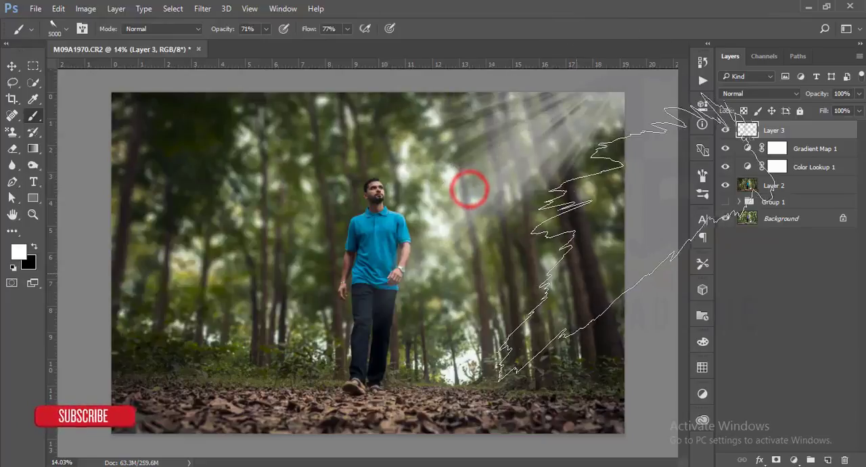
Step: Soften the white light rays on Layer 3 with a Gaussian Blur
left_click(12, 66)
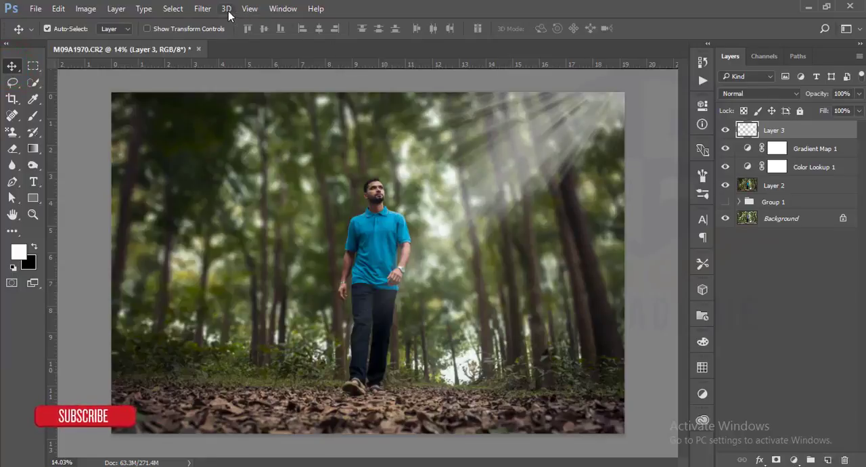
left_click(205, 10)
mouse_move(347, 162)
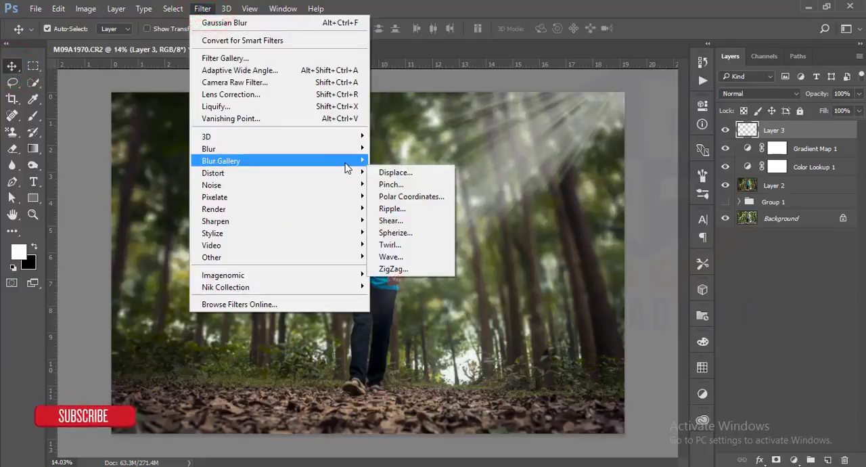
mouse_move(335, 149)
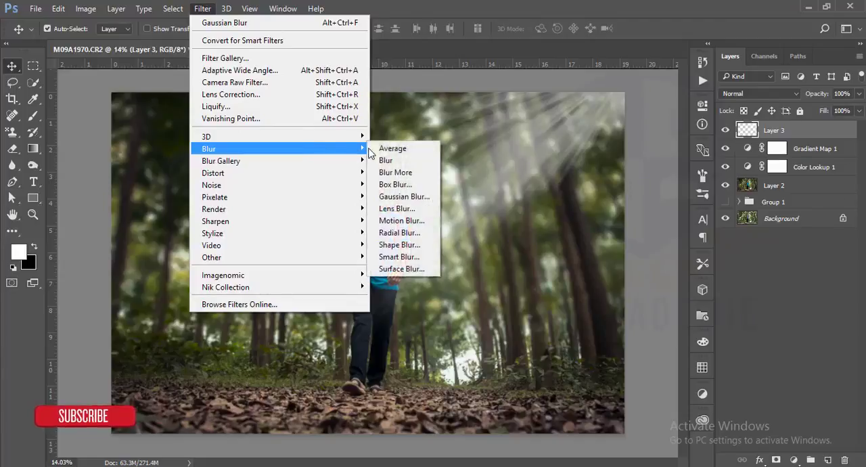
left_click(402, 196)
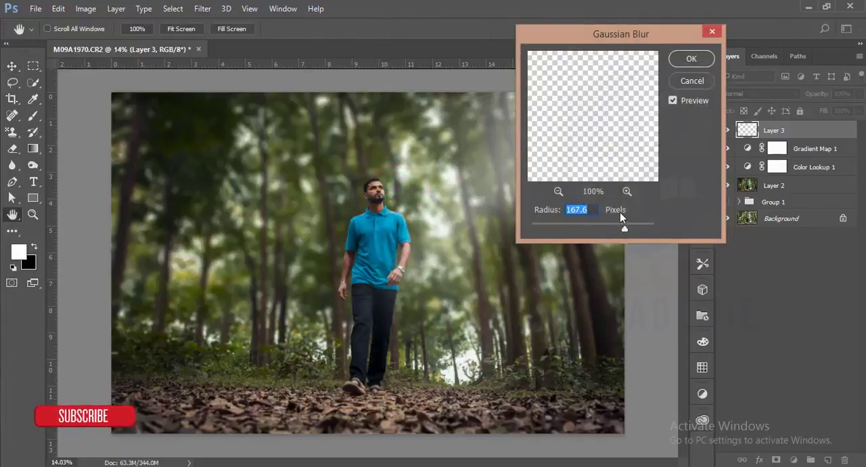
left_click(700, 63)
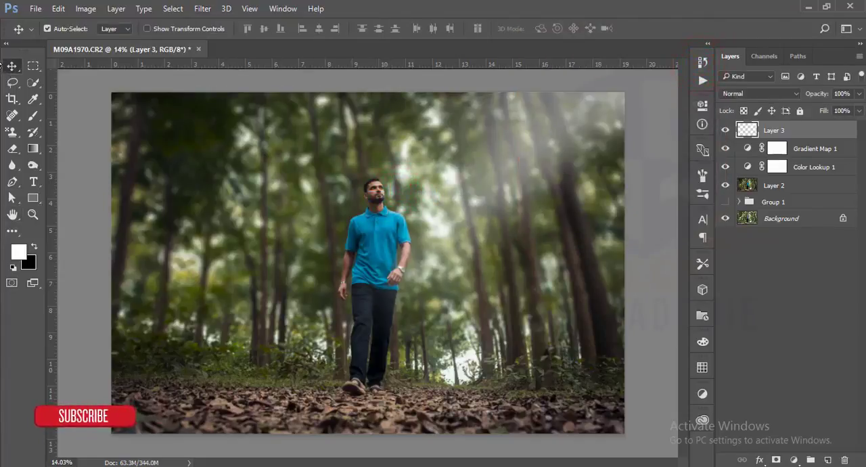
Step: Slightly reduce the opacity of Layer 3 to make the light rays fainter
left_click(11, 66)
left_click(858, 94)
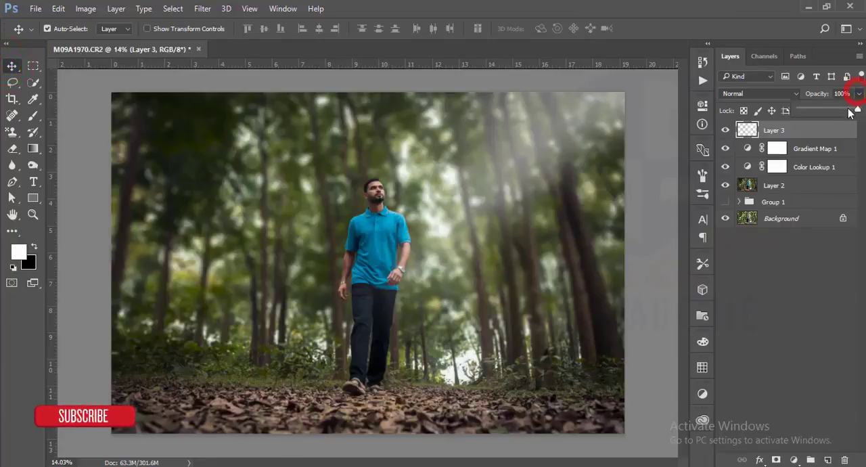
left_click_drag(857, 110, 847, 111)
left_click(659, 142)
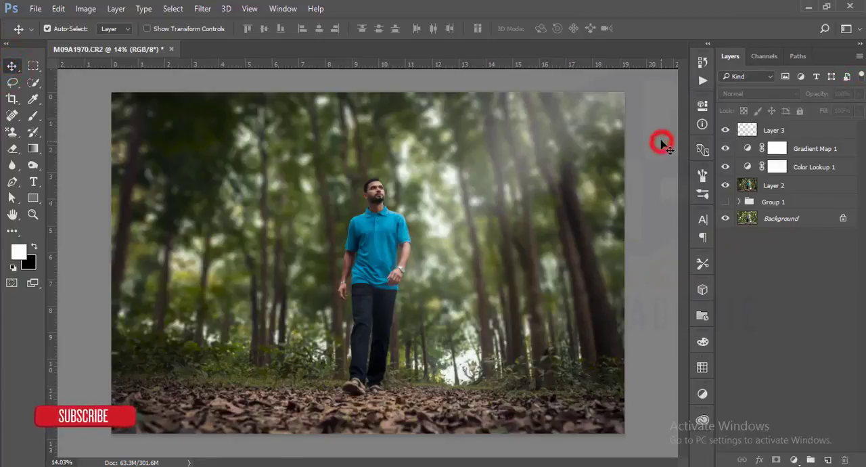
Step: Group Layer 2, the two adjustment layers and Layer 3, and stamp all visible layers into a new merged layer
left_click(811, 190)
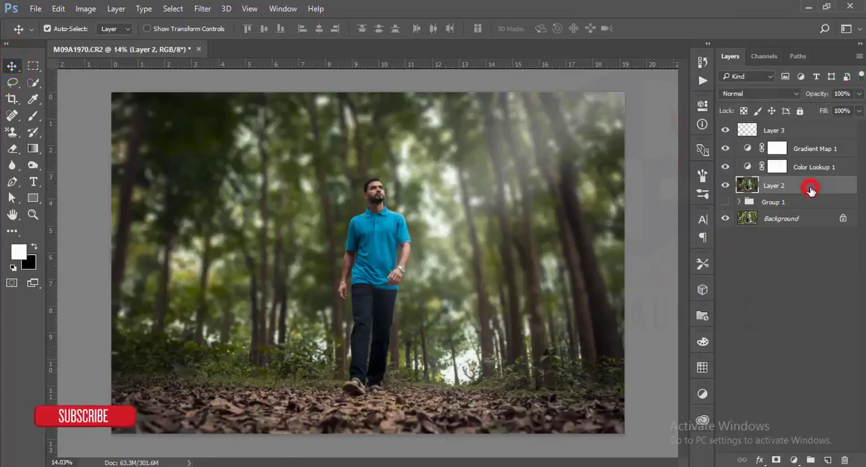
left_click(814, 131, "shift")
key("ctrl+g")
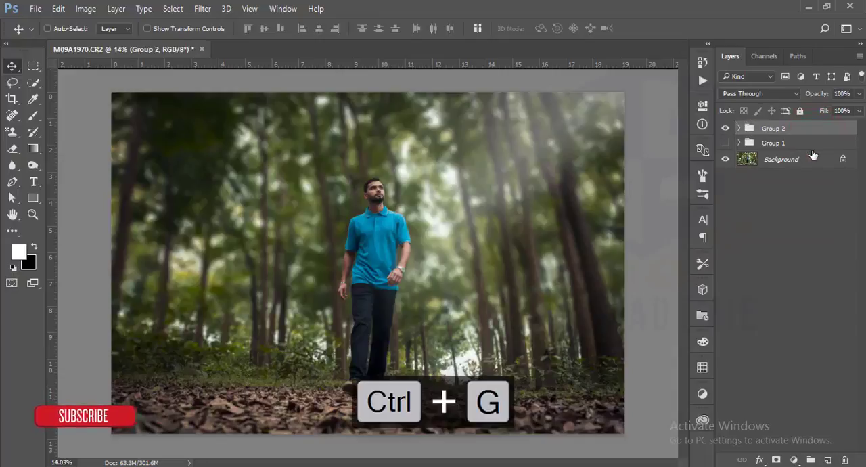
key("ctrl+shift+alt+e")
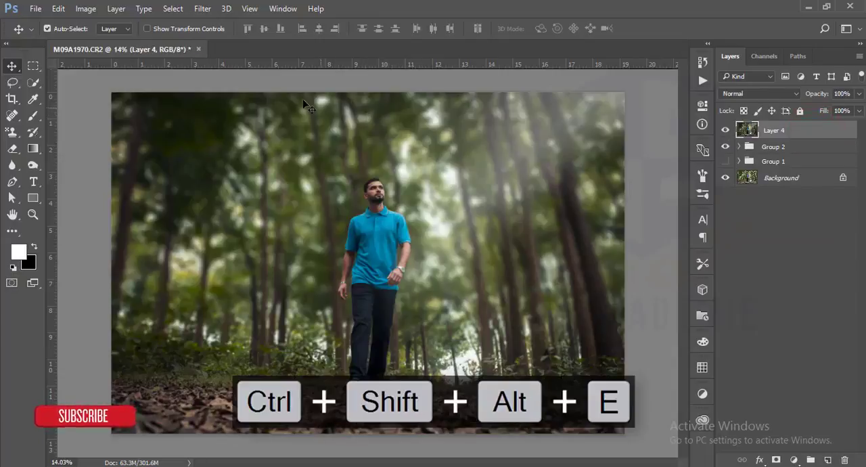
left_click(202, 13)
mouse_move(343, 287)
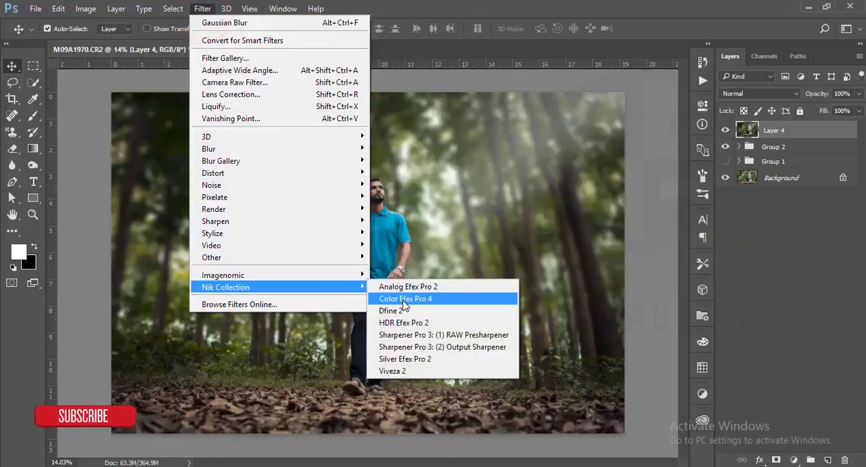
left_click(636, 244)
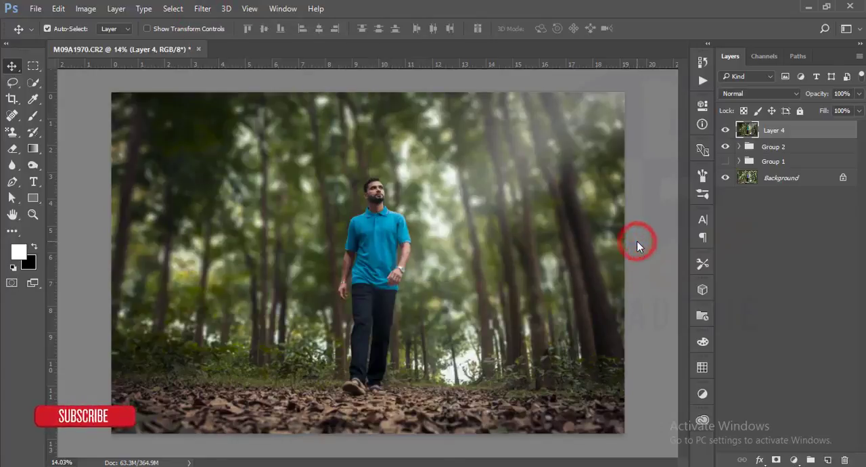
Step: Duplicate the merged Layer 4 for retouching the man's skin, keeping its Normal blend mode
scroll(415, 174, "up", 6)
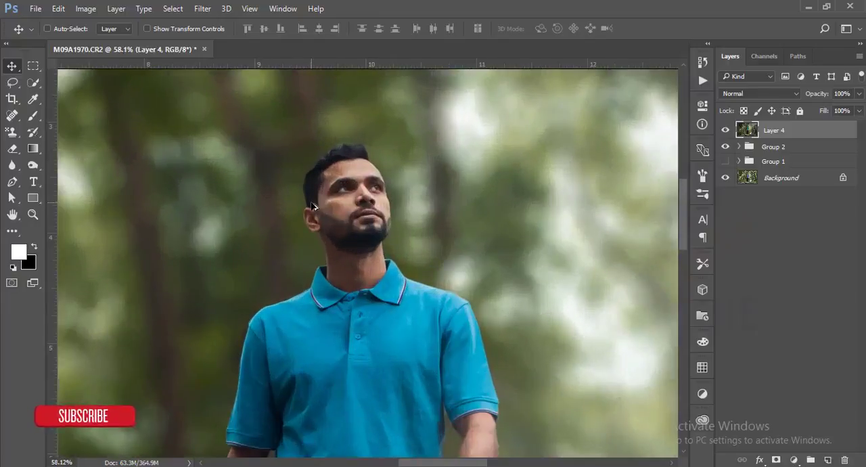
scroll(312, 206, "up", 2)
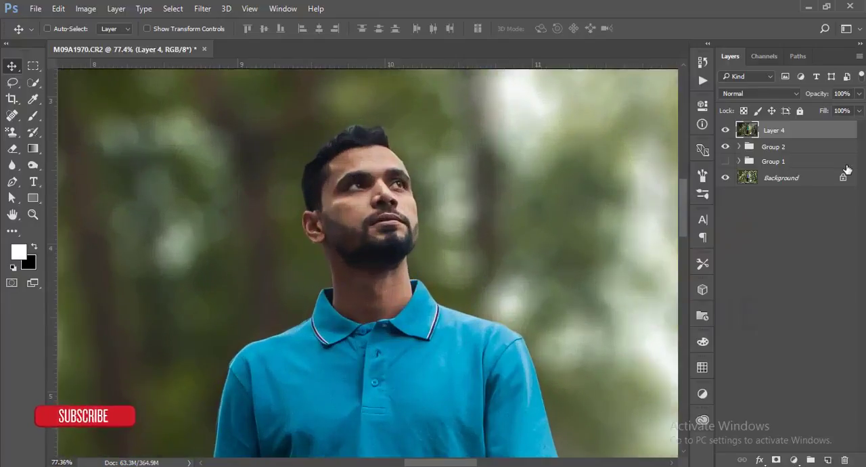
key("ctrl+j")
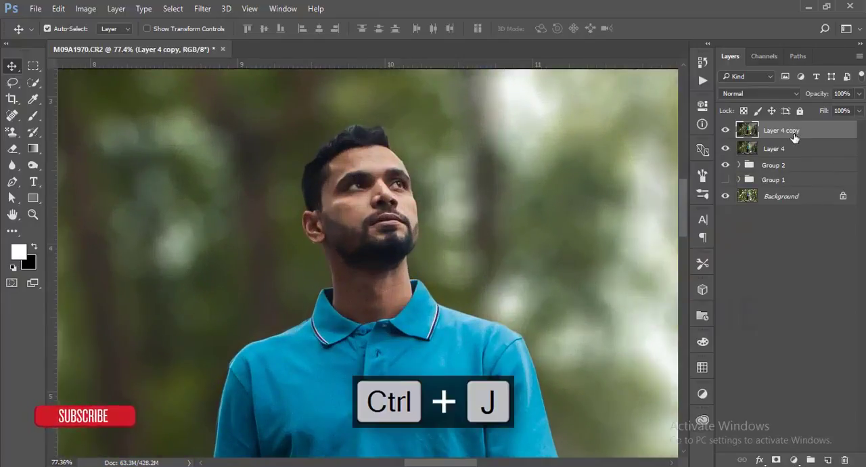
left_click(753, 93)
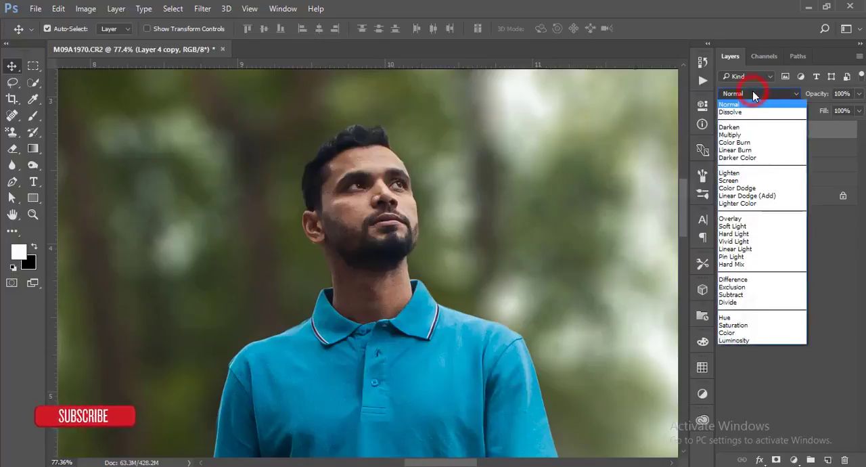
left_click(752, 92)
Step: Choose the Blur tool and reduce its brush size to 125 px for working on the man's face
left_click(32, 165)
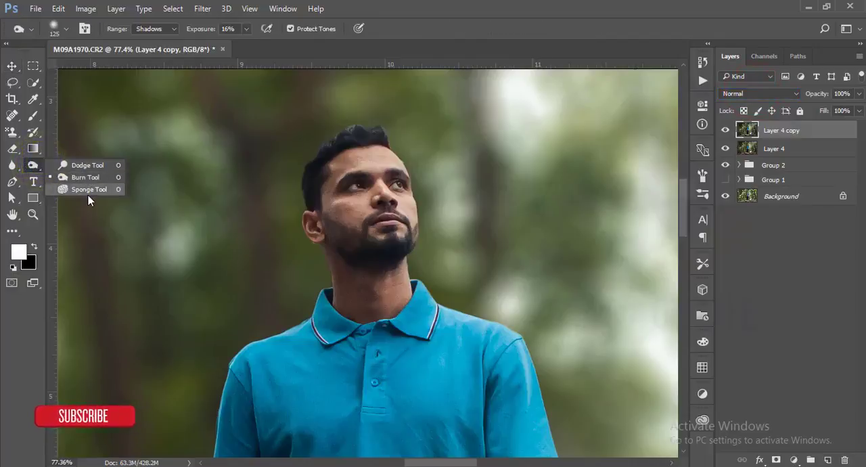
left_click(12, 165)
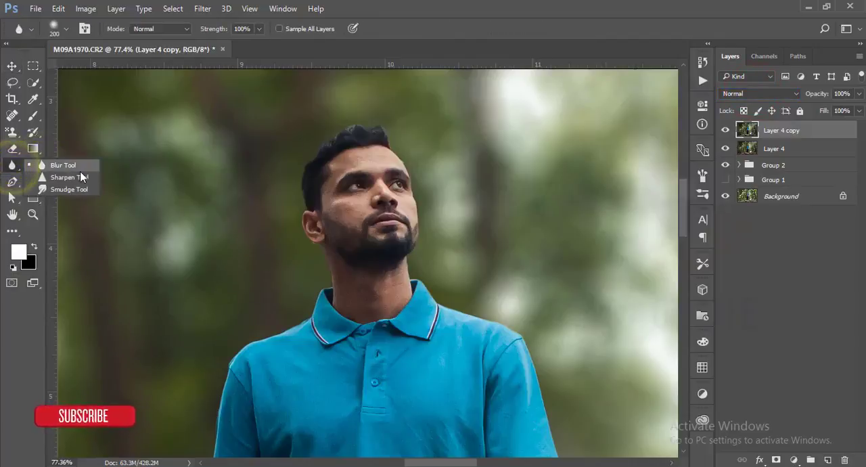
left_click(83, 165)
scroll(411, 248, "up", 8)
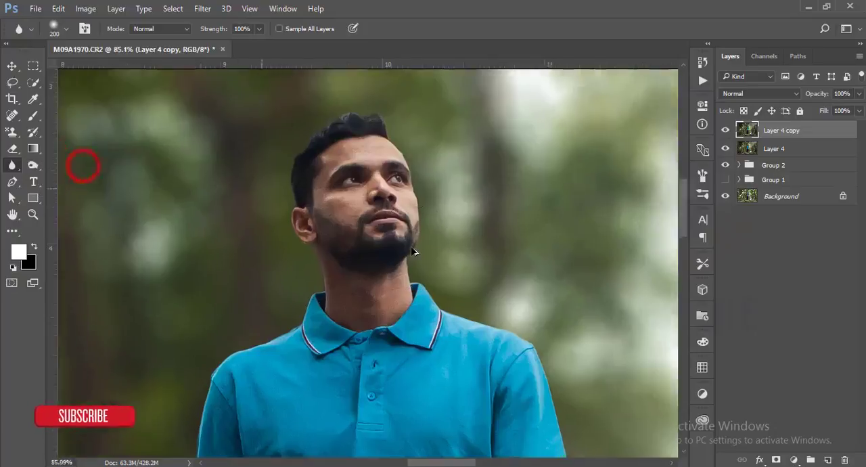
key("bracketleft")
key("bracketleft")
key("bracketleft")
key("bracketleft")
key("bracketleft")
key("bracketleft")
key("bracketleft")
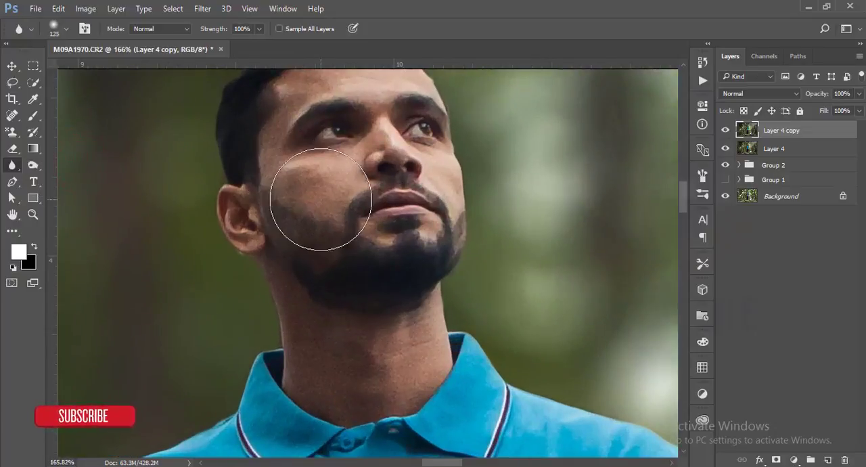
Step: Try smoothing the man's cheek with the Blur tool at 100% strength, and undo the strokes
left_click_drag(332, 181, 317, 203)
mouse_move(320, 198)
left_mouse_down()
mouse_move(280, 170)
mouse_move(276, 178)
left_mouse_up()
key("ctrl+alt+z")
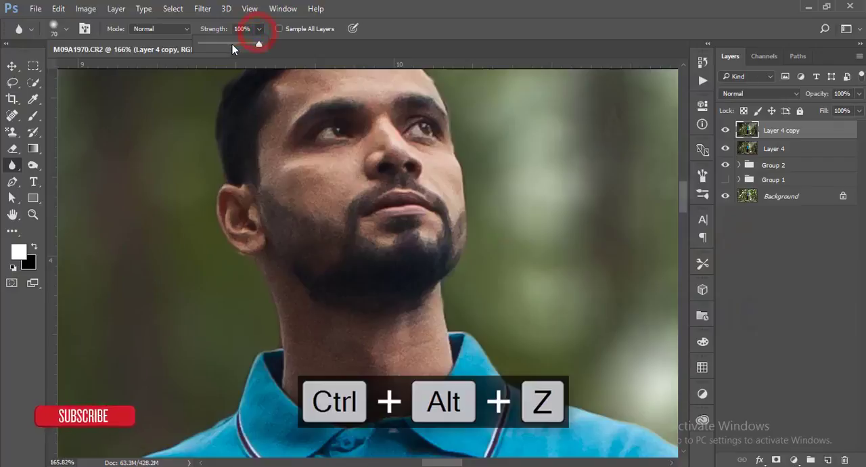
Step: Set the Blur tool's strength to 52% and smooth the skin on both of the man's cheeks
left_click(232, 44)
mouse_move(332, 174)
left_mouse_down()
mouse_move(313, 194)
mouse_move(280, 187)
left_mouse_up()
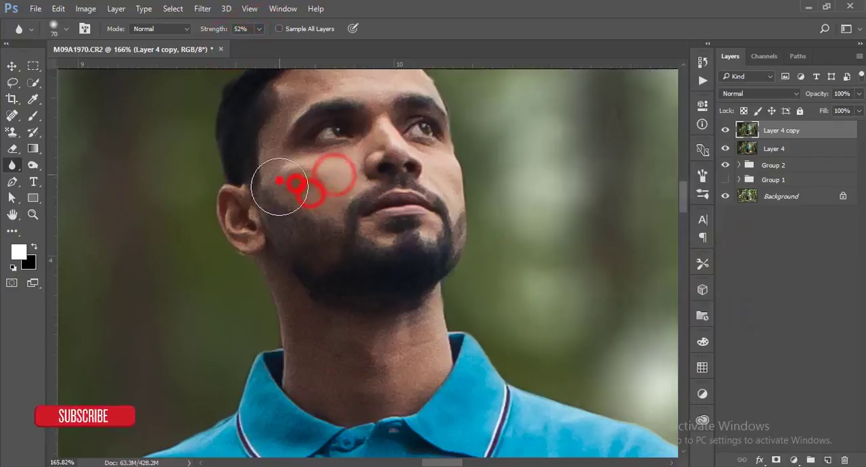
mouse_move(309, 215)
left_mouse_down()
mouse_move(311, 238)
mouse_move(318, 230)
left_mouse_up()
left_click_drag(446, 182, 443, 179)
Step: Reduce the blur brush to 40 px and smooth the skin along the man's forehead and temple
key("bracketleft")
key("bracketleft")
key("bracketleft")
left_click_drag(309, 207, 311, 272)
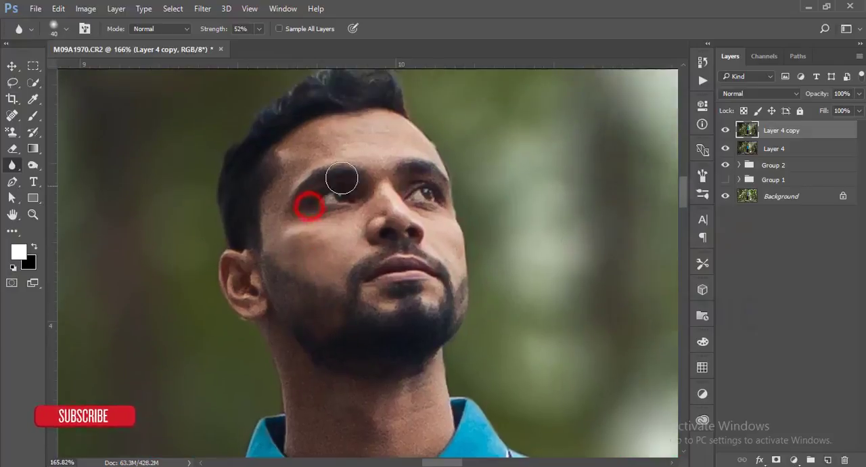
left_click(322, 141)
left_click(309, 142)
left_click(300, 153)
left_click(289, 174)
left_click(281, 202)
left_click(273, 218)
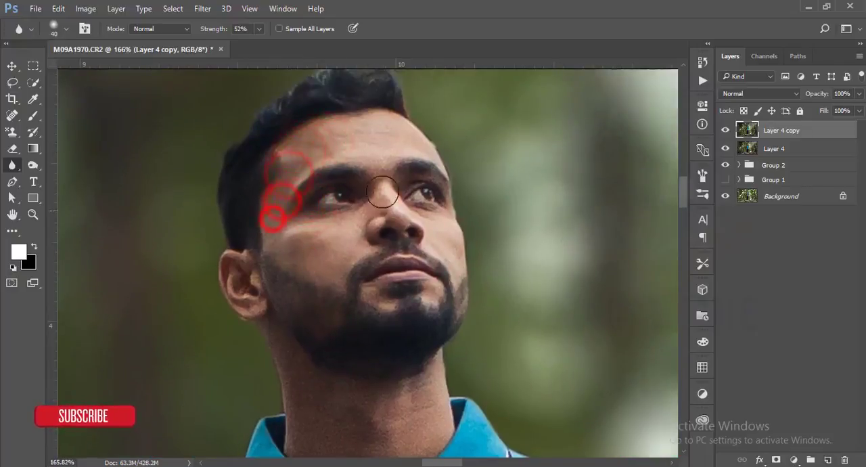
Step: Smooth the skin on the man's nose, around the chin, on the ear and along the jaw edge
left_click(382, 170)
left_click(376, 217)
left_click(379, 299)
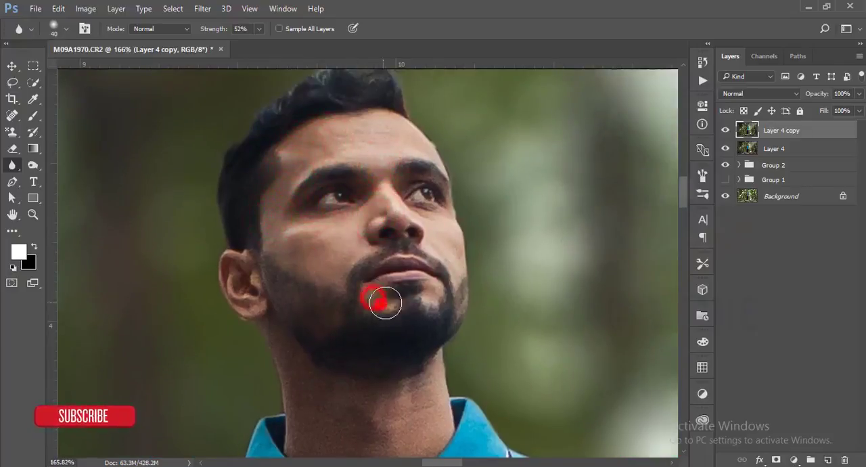
left_click(433, 294)
left_click(244, 270)
left_click(245, 290)
left_click(283, 328)
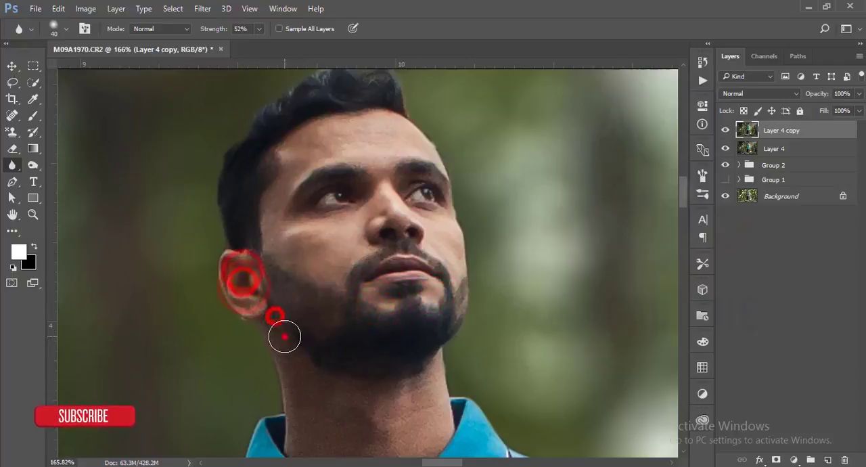
left_click(300, 379)
Step: Enlarge the blur brush to 50 px and smooth the skin across the man's whole neck
left_click_drag(329, 364, 312, 260)
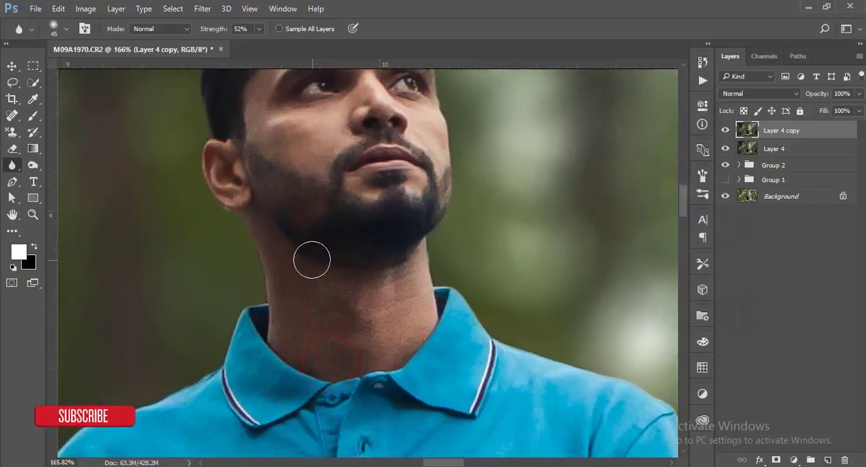
key("]")
left_click(288, 253)
left_click(313, 280)
left_click(290, 305)
left_click(292, 326)
left_click(300, 354)
left_click(326, 299)
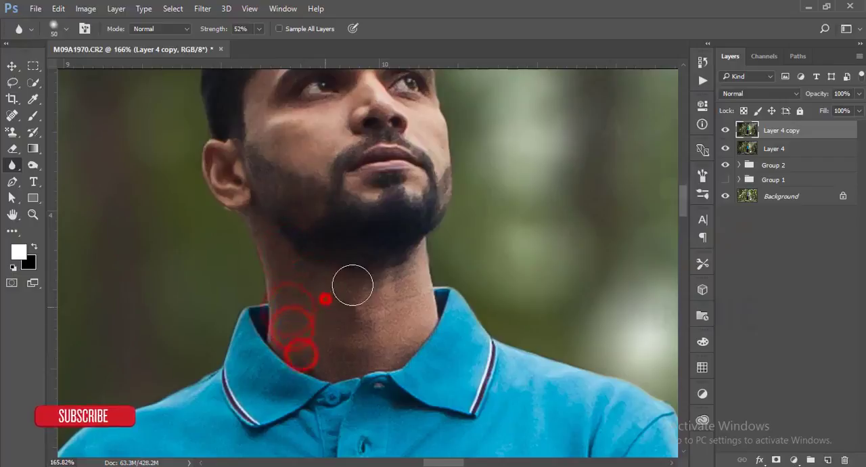
left_click(353, 309)
left_click(374, 326)
left_click(399, 300)
left_click(415, 295)
left_click(409, 308)
left_click(383, 328)
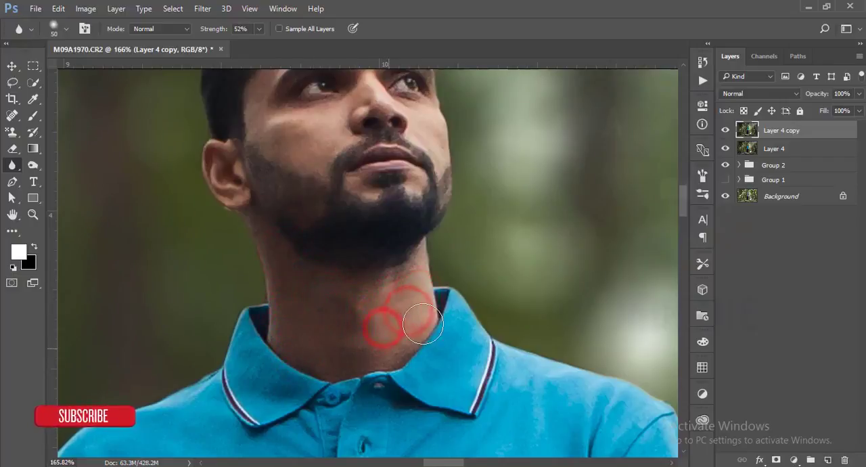
Step: Touch up the nose, the upper forehead and one side of the neck with the Blur tool
left_click_drag(365, 309, 362, 461)
left_click(364, 273)
left_click(319, 183)
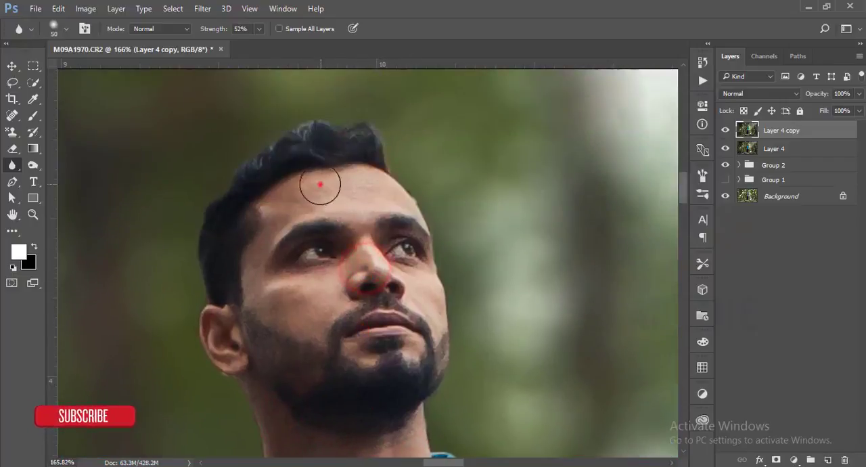
left_click(361, 205)
left_click(380, 189)
left_click_drag(408, 296, 428, 150)
left_click(317, 220)
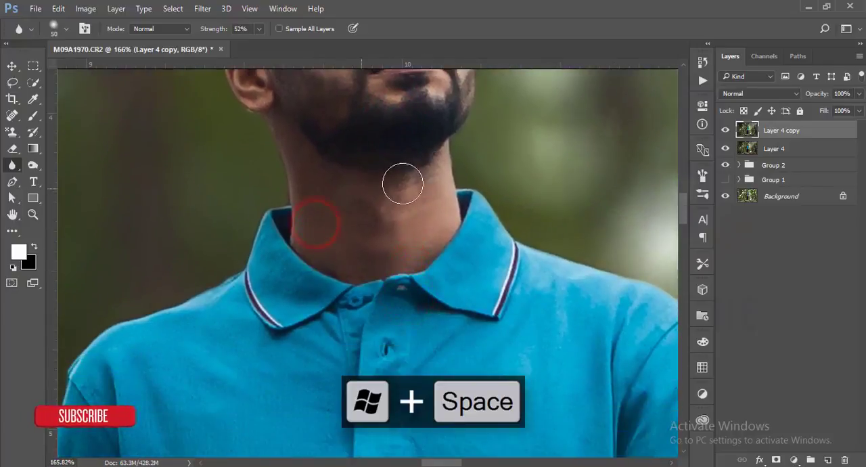
Step: Smooth the skin on the man's arms and hands with the Blur tool, using a larger 90 px brush
left_click_drag(496, 275, 337, 30)
left_click_drag(493, 297, 402, 139)
scroll(479, 366, "down", 2)
scroll(479, 366, "down", 3)
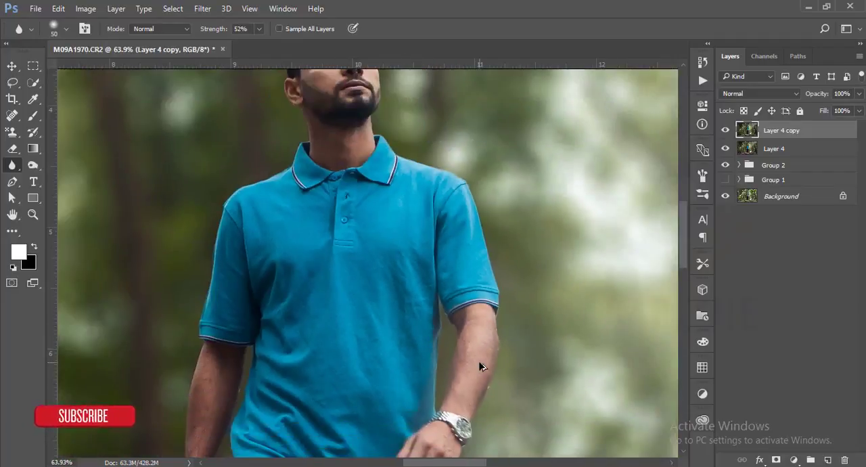
mouse_move(479, 363)
left_mouse_down()
mouse_move(469, 342)
mouse_move(462, 371)
mouse_move(469, 319)
left_mouse_up()
mouse_move(309, 397)
left_mouse_down()
mouse_move(386, 268)
mouse_move(410, 248)
left_mouse_up()
left_click_drag(323, 210, 315, 253)
mouse_move(306, 227)
left_mouse_down()
mouse_move(323, 254)
mouse_move(288, 353)
mouse_move(281, 401)
mouse_move(290, 404)
left_mouse_up()
left_click_drag(306, 374, 307, 388)
left_click_drag(529, 296, 510, 331)
mouse_move(537, 304)
left_mouse_down()
mouse_move(521, 332)
mouse_move(533, 338)
left_mouse_up()
left_click_drag(544, 327, 539, 344)
scroll(540, 345, "down", 5)
scroll(540, 346, "down", 5)
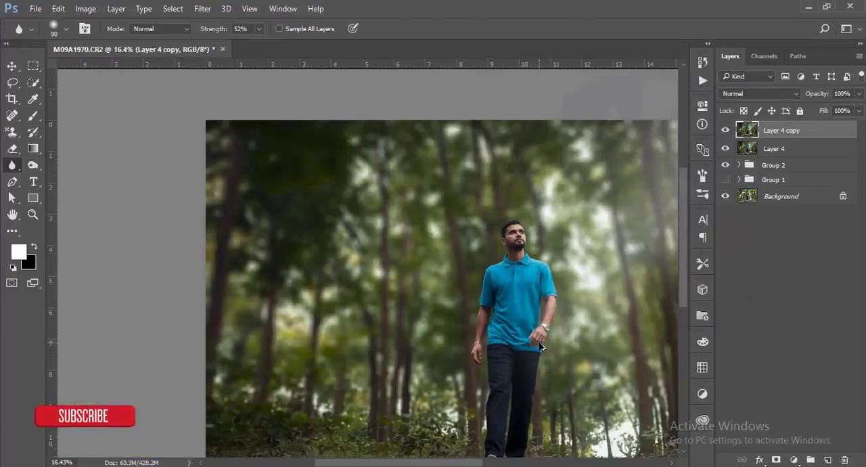
scroll(539, 347, "up", 2)
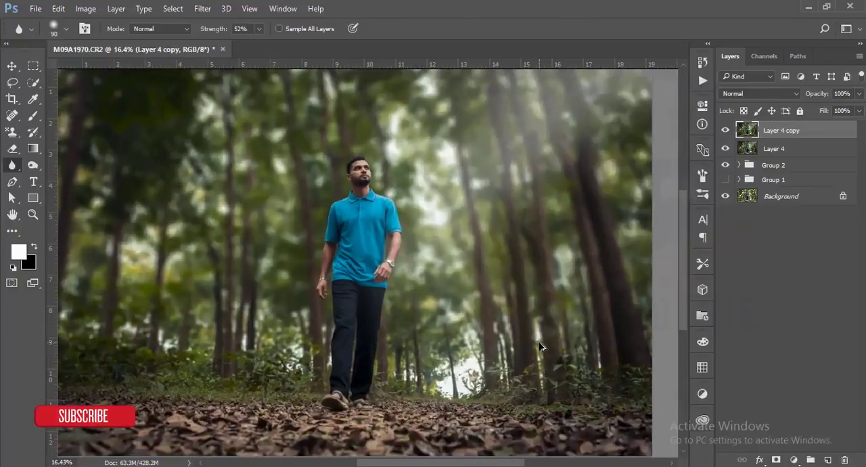
Step: Group Layer 4 and its retouched copy, and stamp all visible layers into a new merged layer
left_click(819, 149, "shift")
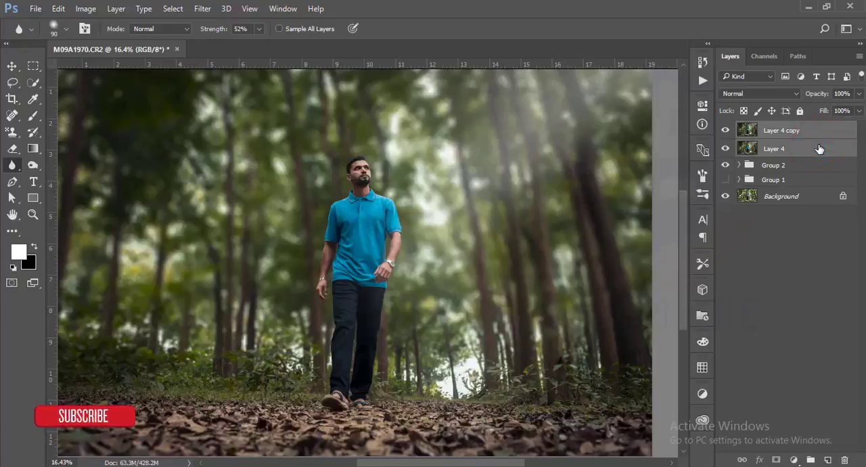
key("ctrl+g")
key("ctrl+shift+alt+e")
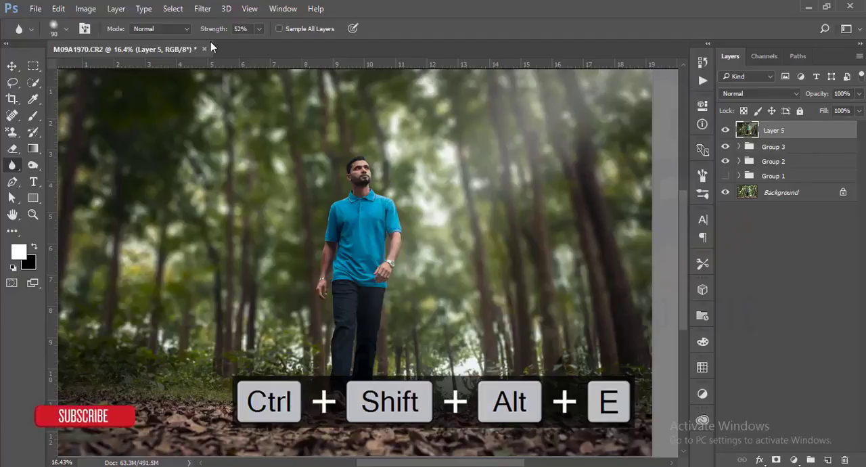
Step: Apply the Color Efex Pro 4 Cross Processing filter to the merged layer using method L02
left_click(202, 8)
mouse_move(338, 289)
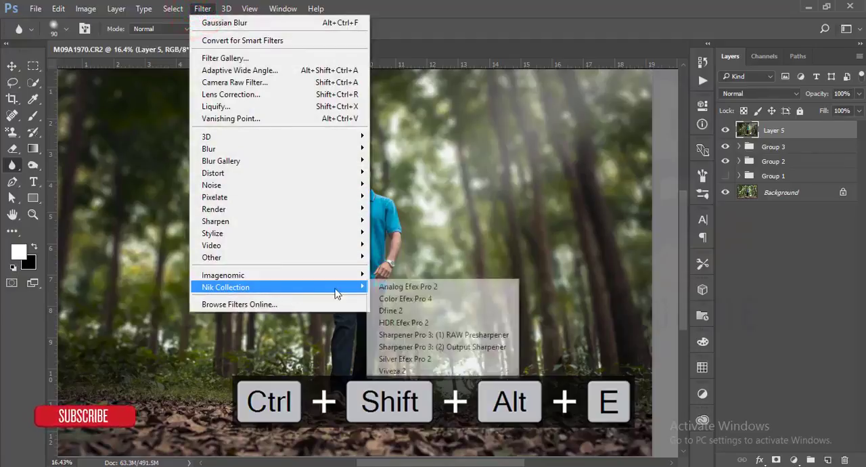
left_click(396, 299)
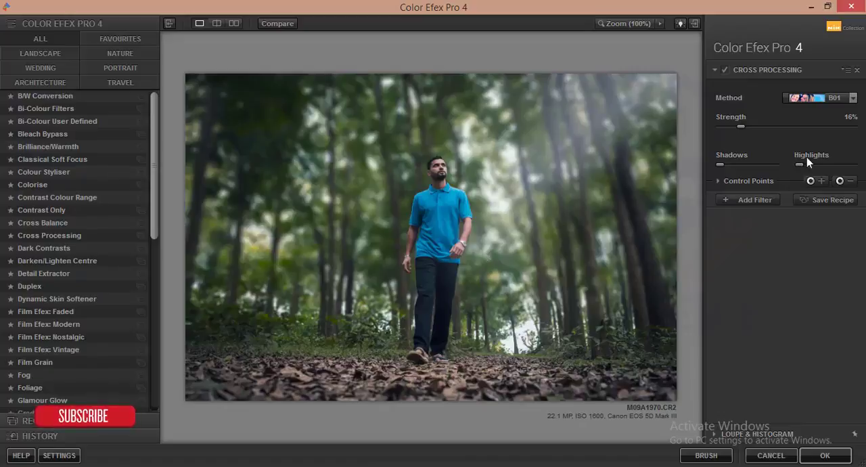
left_click(852, 97)
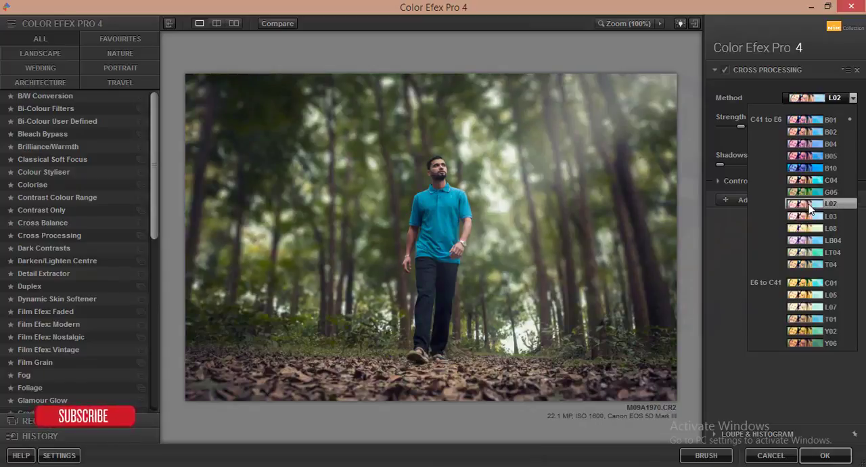
left_click(809, 208)
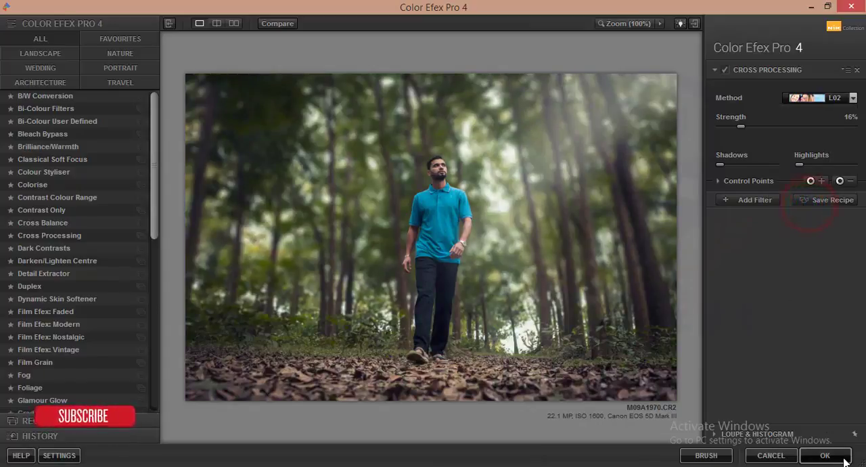
left_click(841, 456)
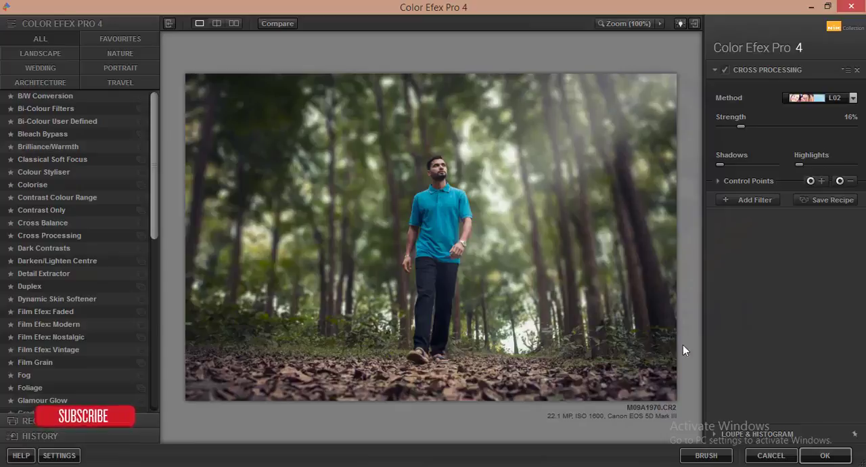
left_click(824, 455)
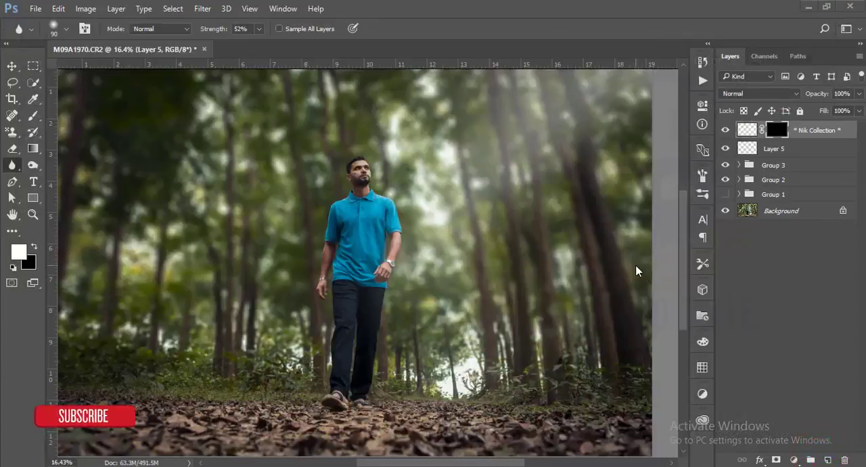
Step: Add a Levels adjustment layer with the black input level at 2 and the white input level at 241
key("ctrl+0")
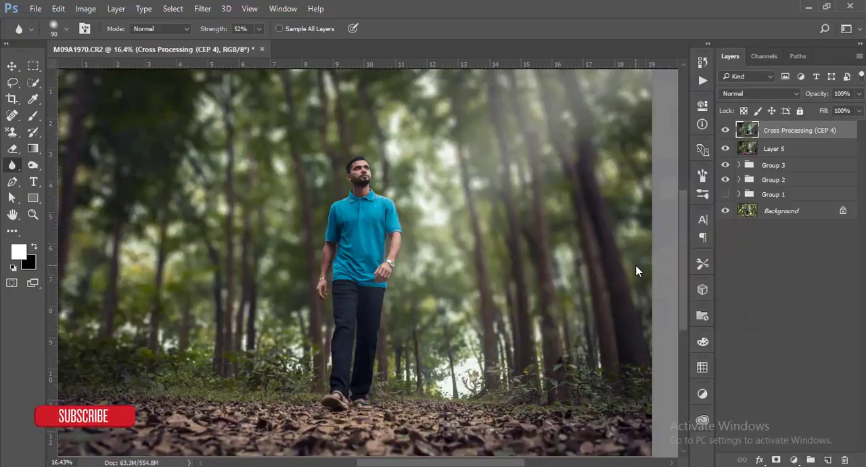
key("ctrl+0")
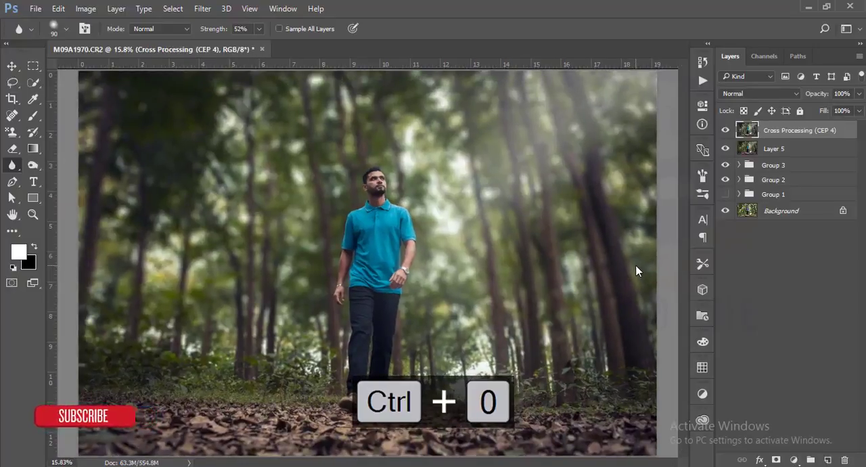
left_click(793, 459)
left_click(769, 248)
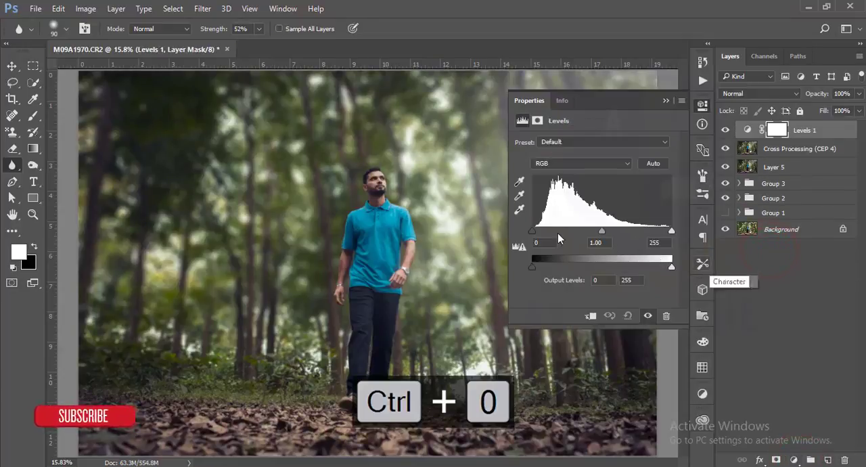
left_click_drag(535, 232, 535, 232)
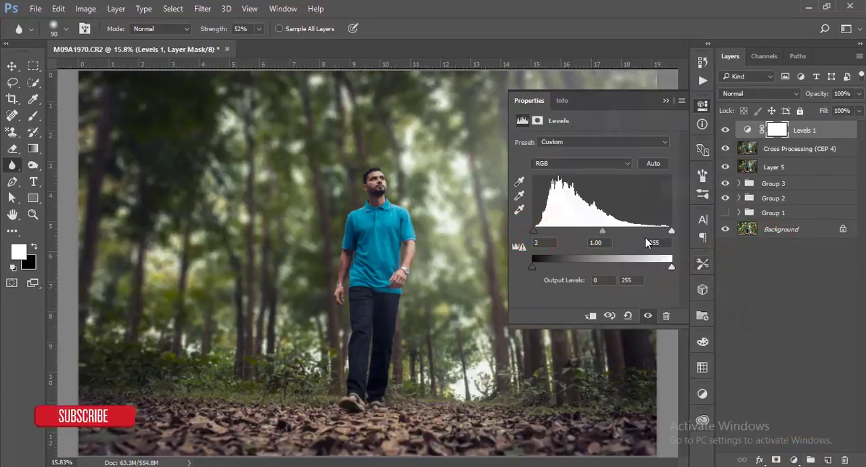
left_click_drag(671, 231, 666, 232)
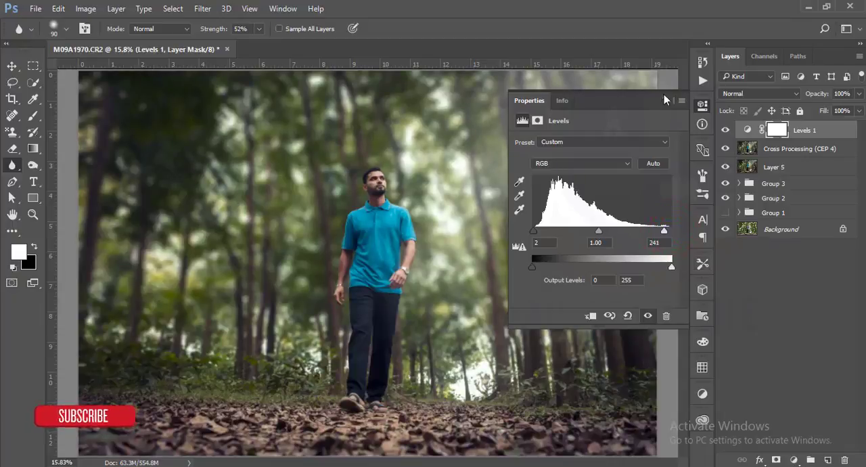
left_click(664, 99)
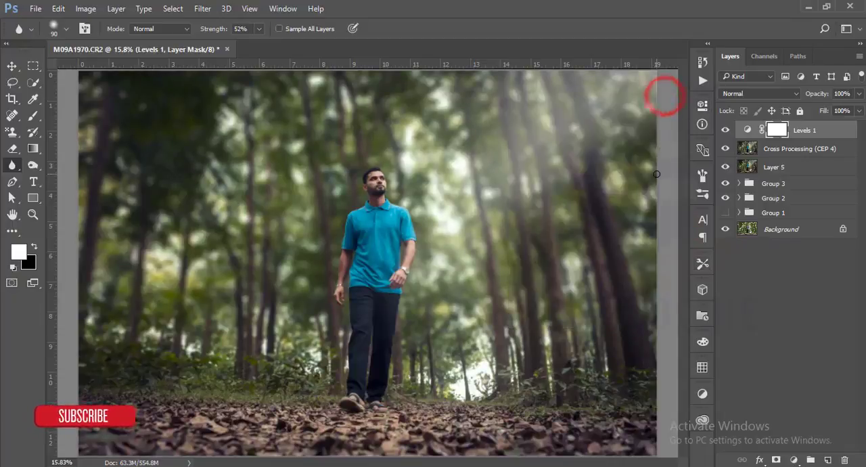
Step: Add a Gradient Fill layer using the last dark-to-transparent preset, and shift the gradient down so it darkens the leafy ground
left_click(793, 459)
left_click(762, 207)
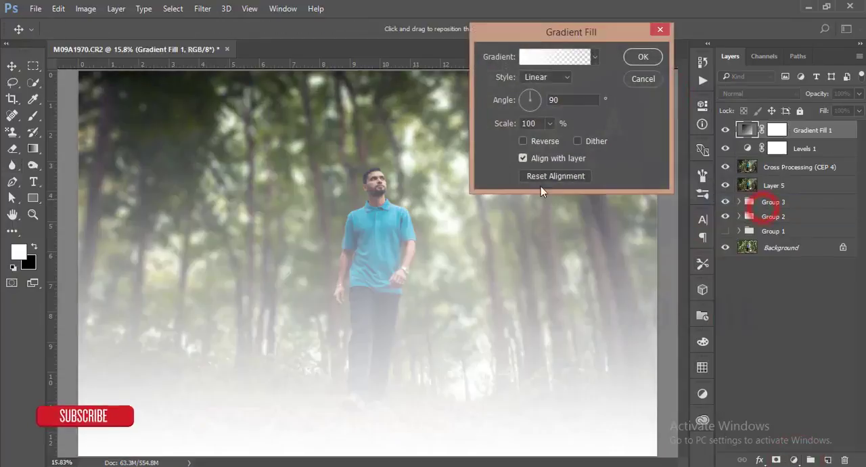
left_click(594, 56)
left_click(520, 154)
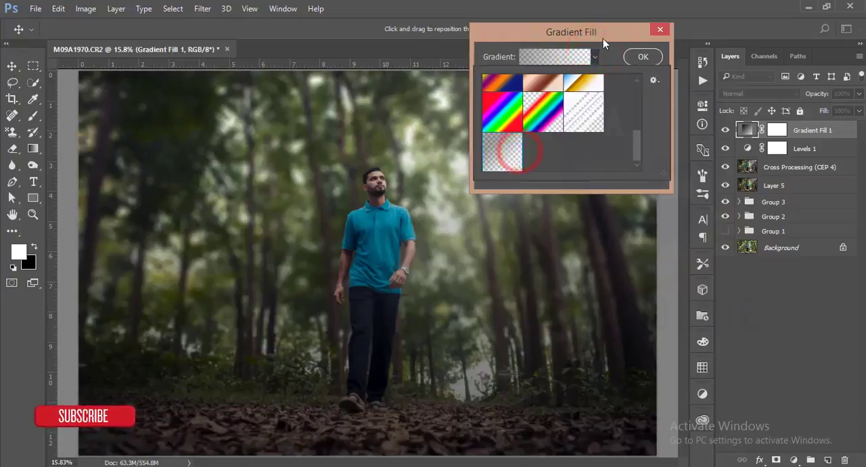
left_click(604, 35)
left_click_drag(379, 273, 378, 380)
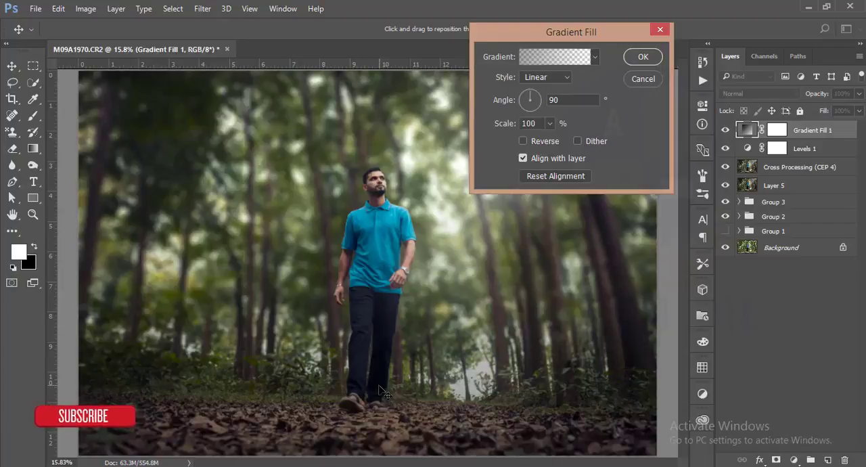
left_click(641, 57)
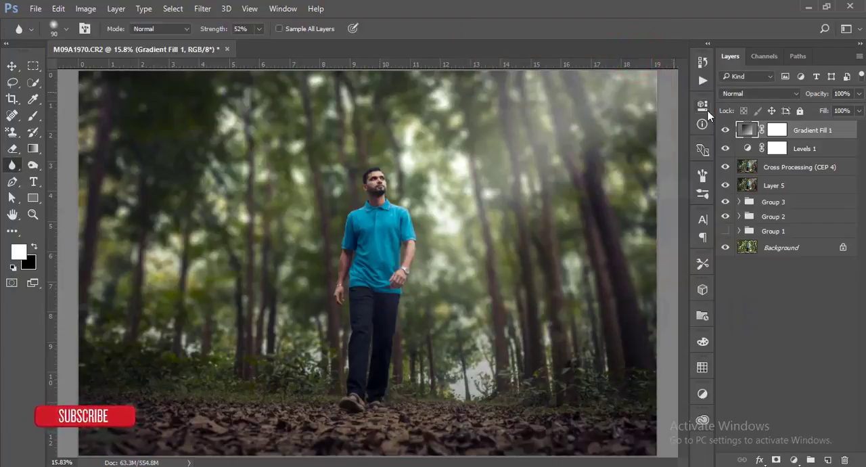
Step: Group the layers from Gradient Fill 1 down to Layer 5, and stamp all visible layers into a new merged layer
left_click(832, 186, "shift")
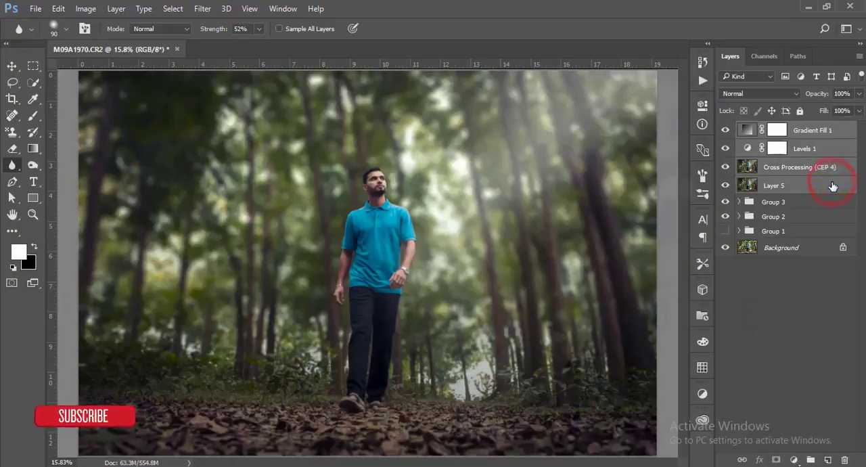
key("ctrl+g")
key("ctrl+shift+alt+e")
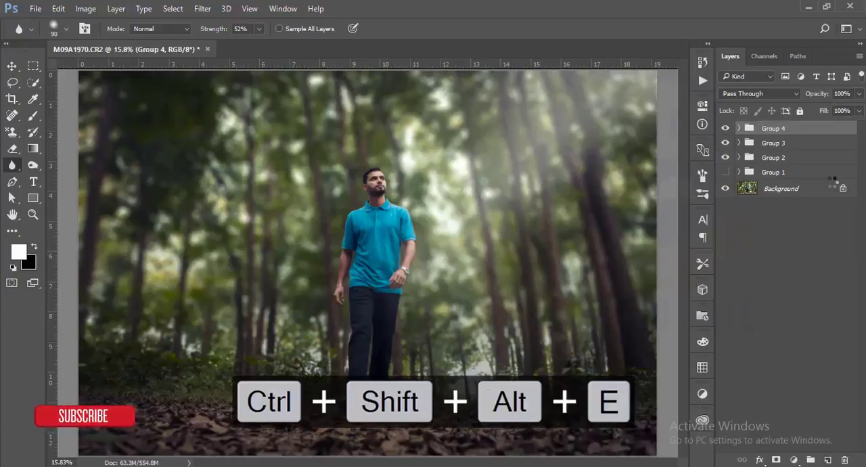
Step: Hide all the layer groups and compare the merged Layer 6 with the original photo by toggling its visibility
left_click_drag(728, 147, 724, 178)
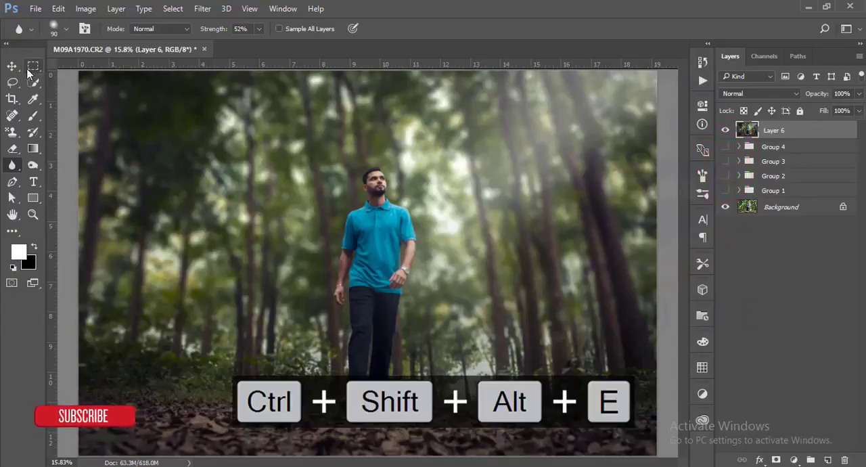
left_click(11, 65)
left_click(724, 130)
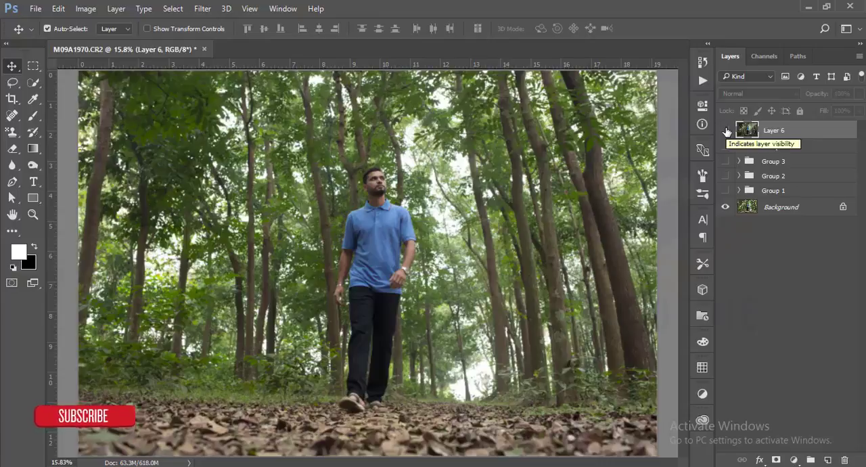
left_click(725, 129)
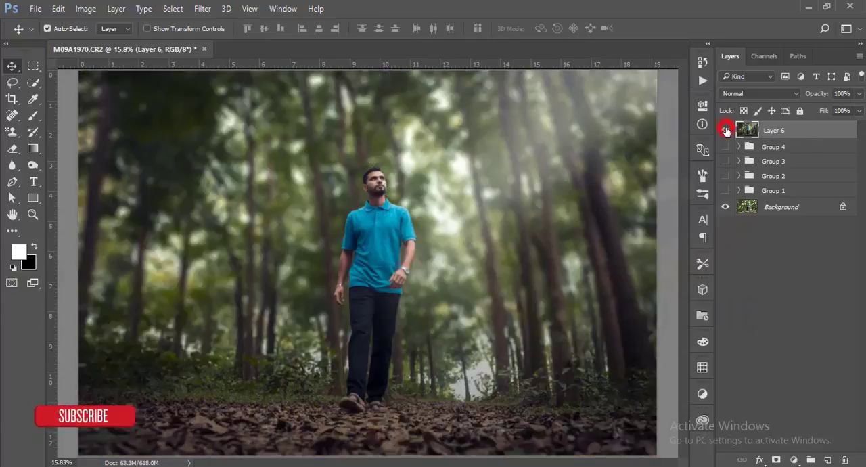
scroll(572, 259, "down", 3)
scroll(512, 256, "up", 5)
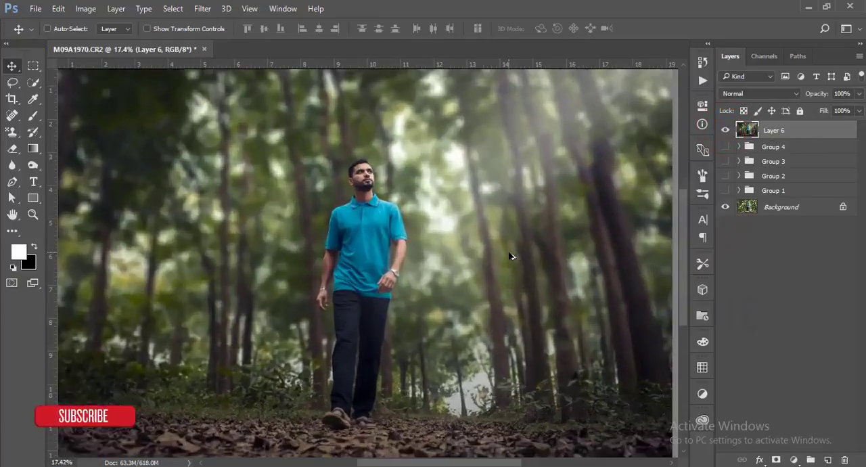
scroll(471, 214, "down", 4)
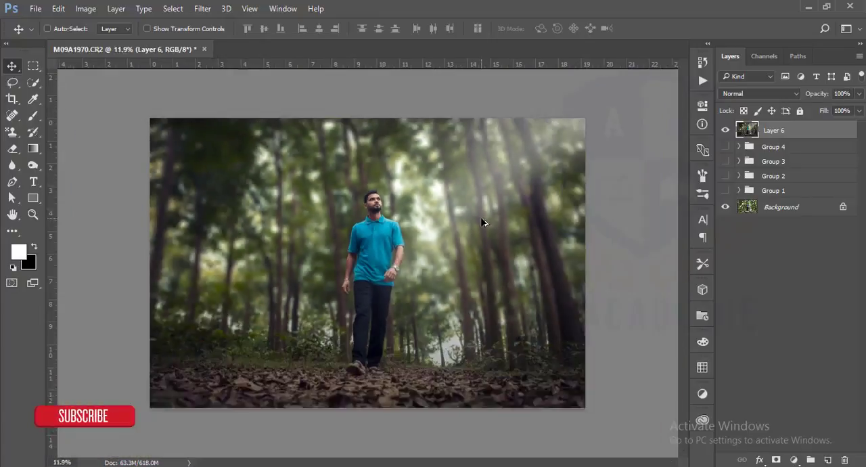
scroll(481, 221, "up", 1)
scroll(481, 222, "down", 1)
key("ctrl")
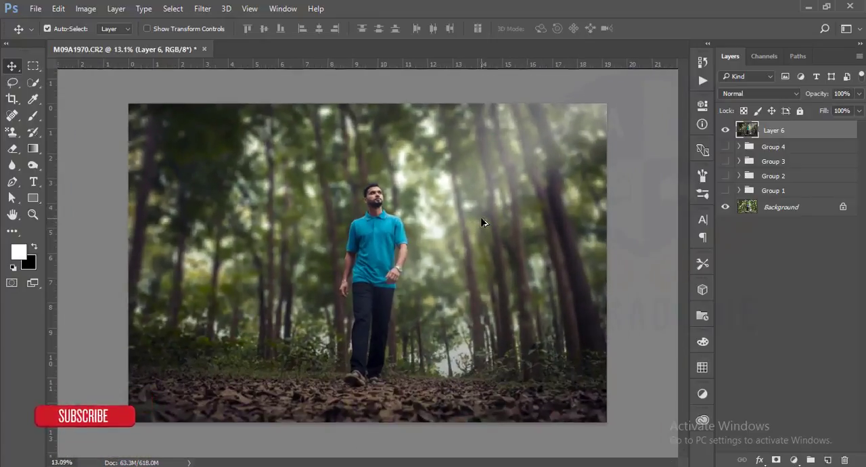